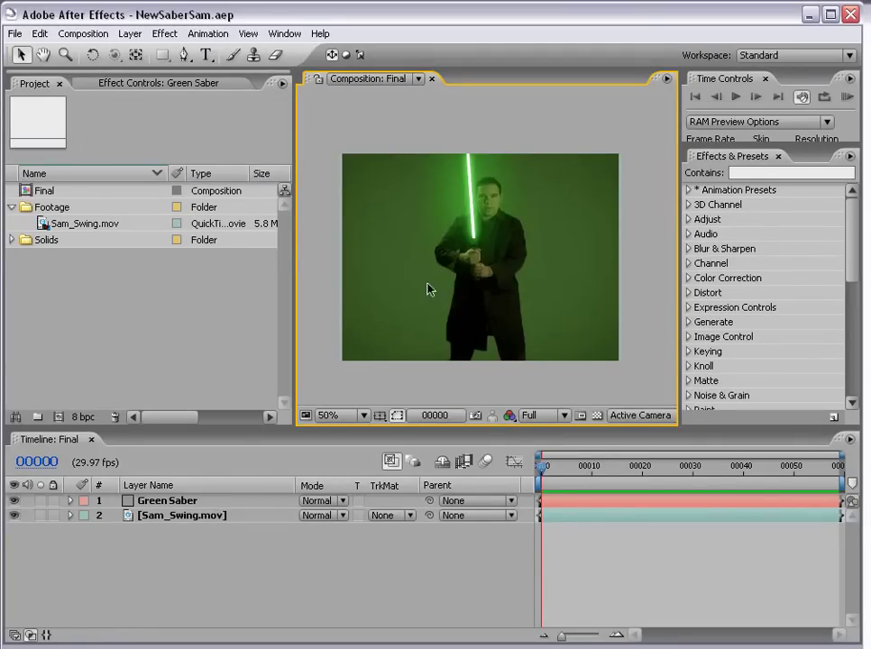
# Preview the sword swing at different zoom levels, then return near the start of the shot.
pyautogui.press('`')
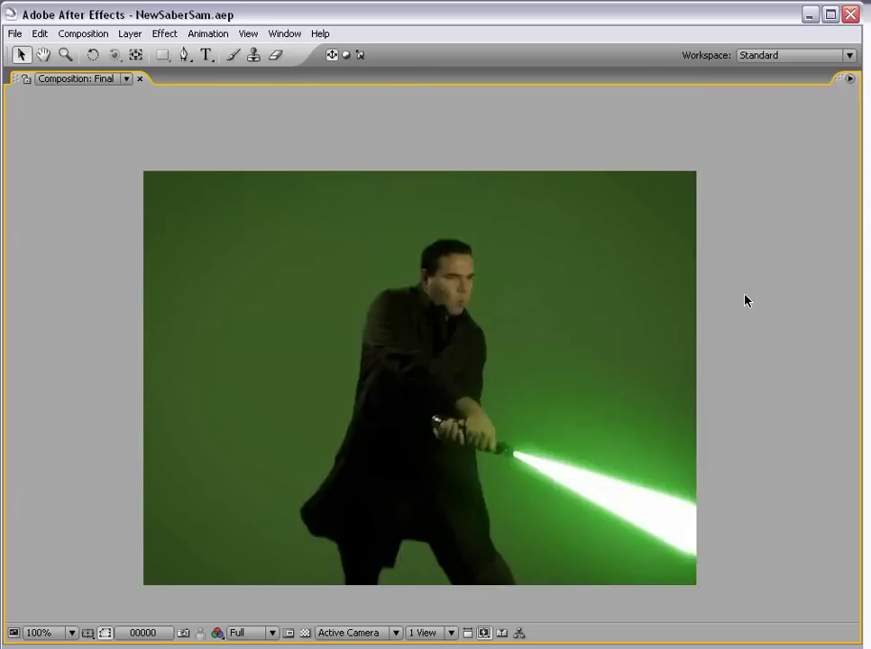
pyautogui.press('`')
pyautogui.press(',')
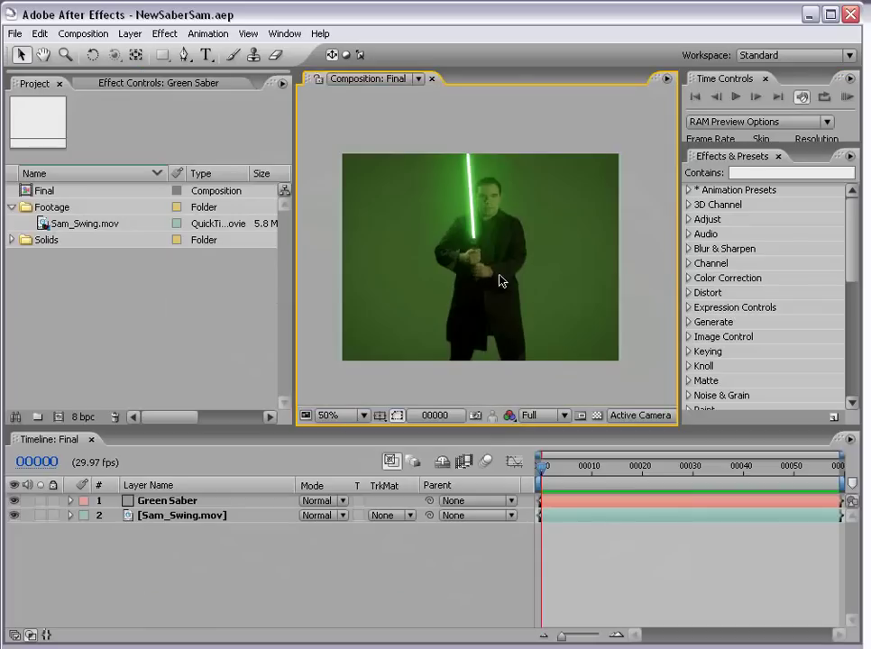
pyautogui.click(569, 558)
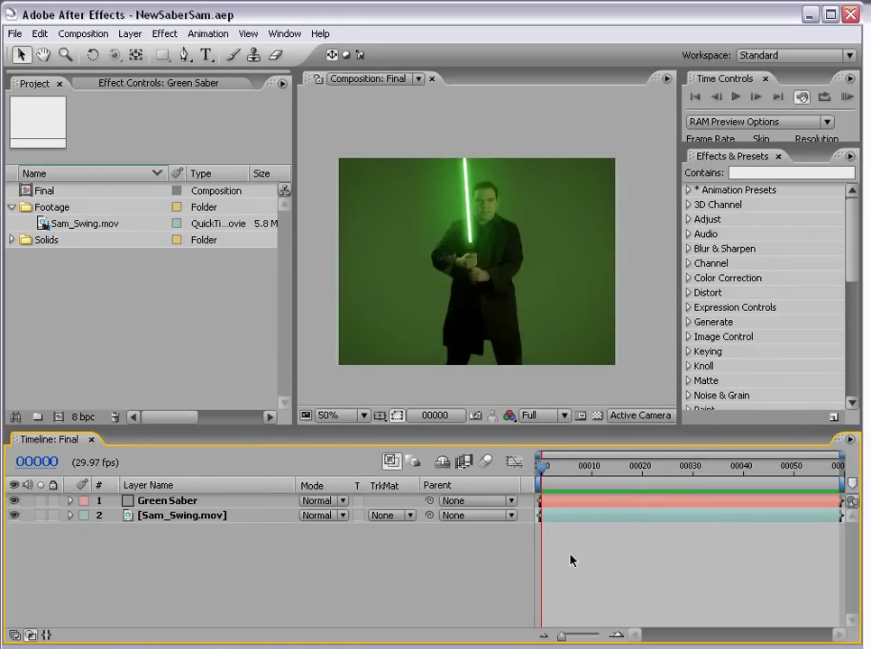
pyautogui.moveTo(565, 461); pyautogui.dragTo(838, 475)
pyautogui.press('.')
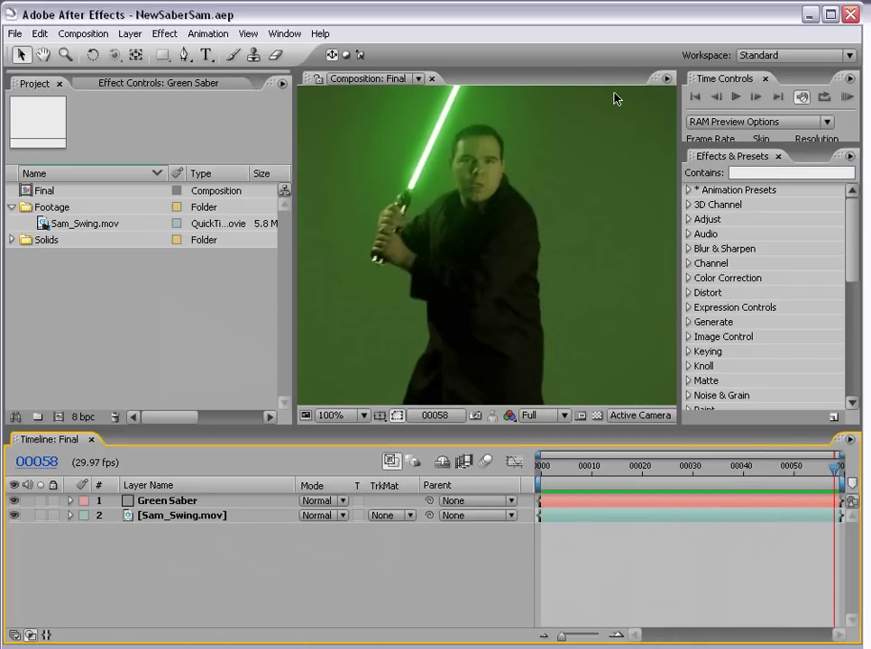
pyautogui.click(504, 331)
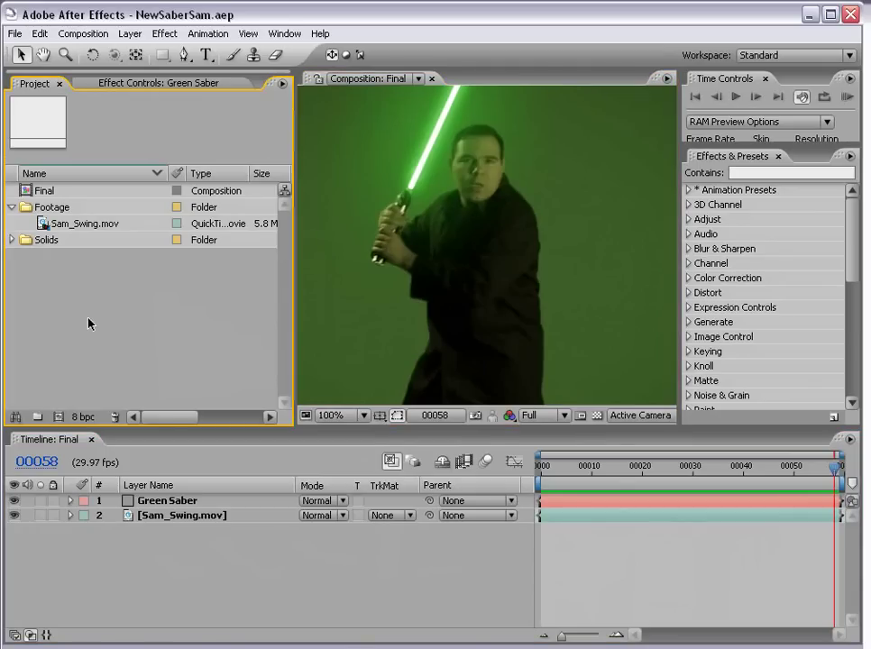
pyautogui.press(',')
pyautogui.press('h')
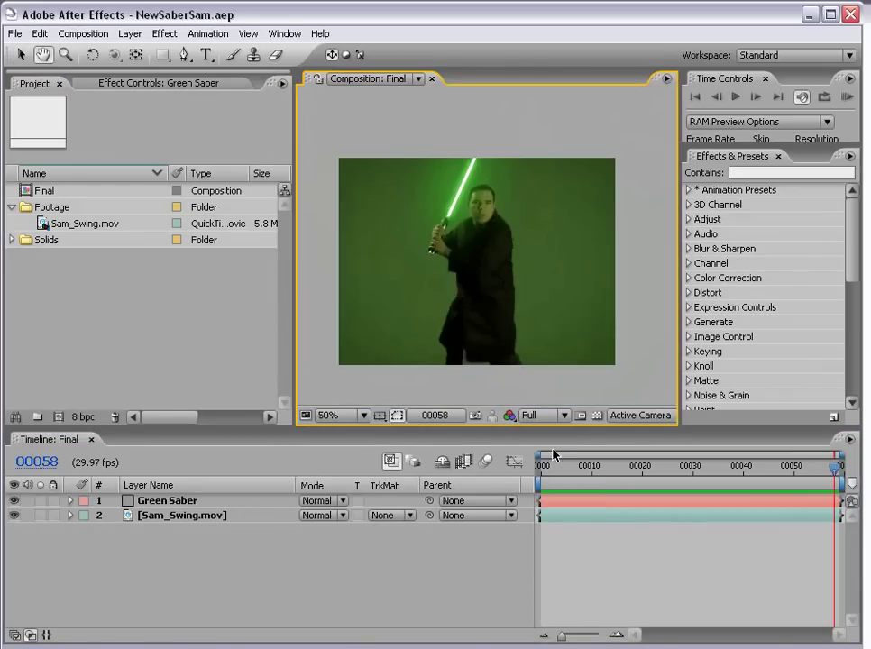
pyautogui.click(561, 467)
pyautogui.press('v')
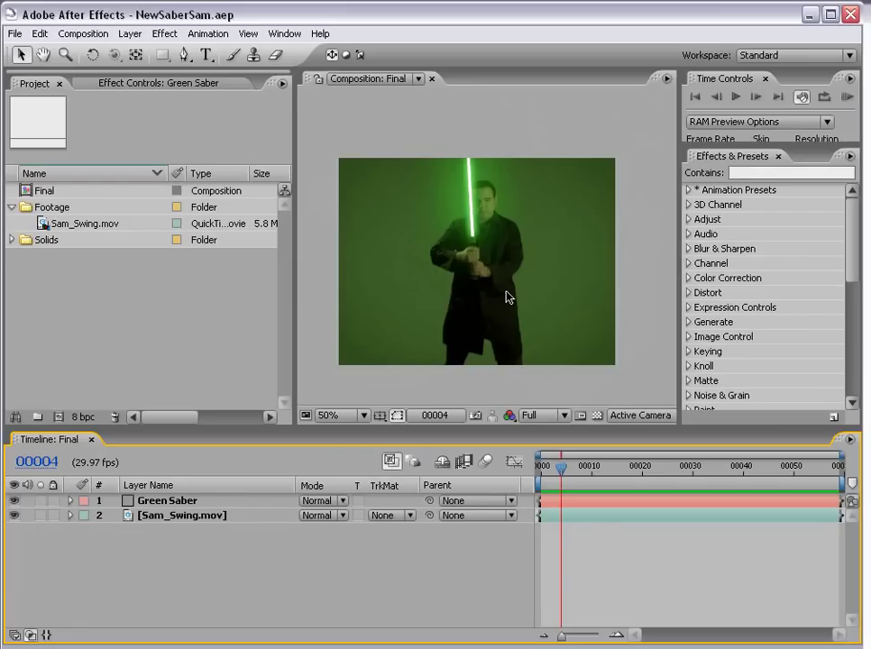
pyautogui.click(8, 347)
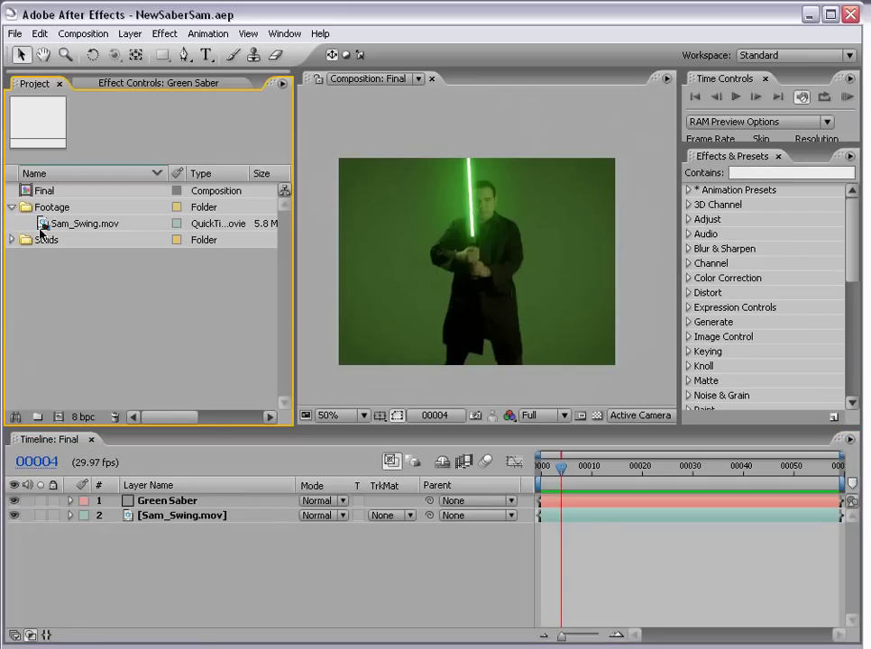
# Inspect Sam_Swing.mov and build a new Sam_Swing composition from it.
pyautogui.doubleClick(40, 225)
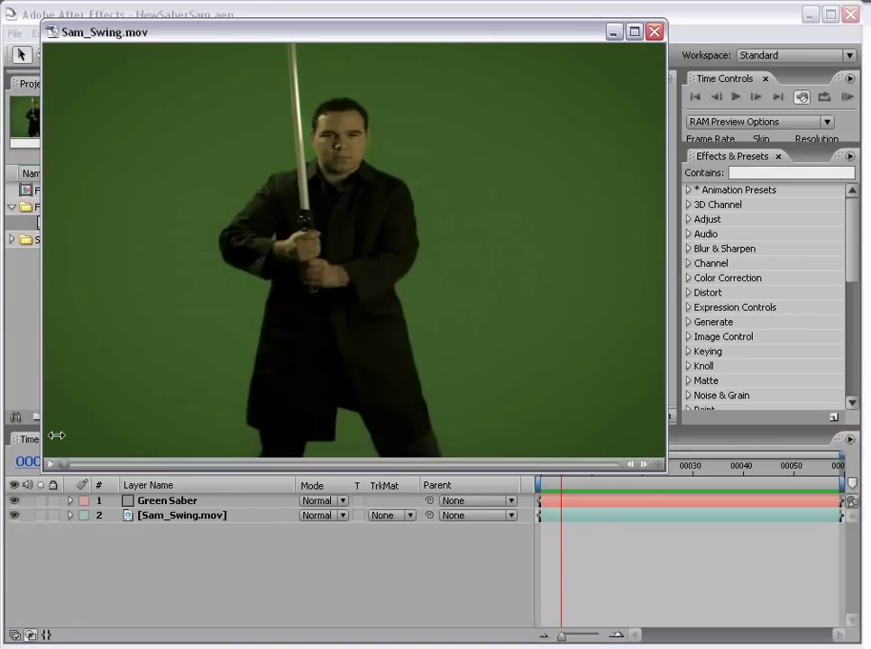
pyautogui.click(653, 33)
pyautogui.moveTo(49, 219); pyautogui.dragTo(58, 415)
pyautogui.click(630, 554)
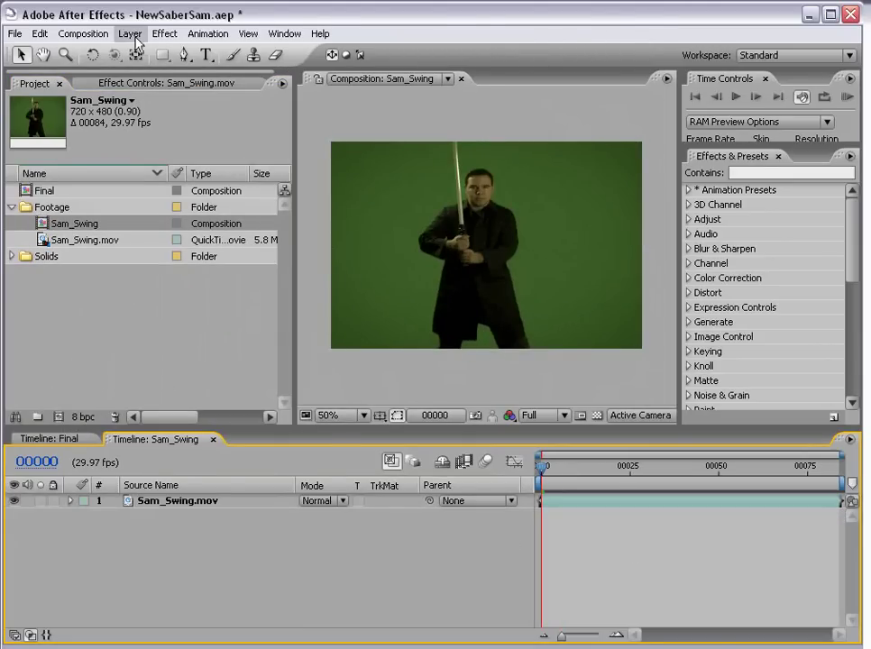
# Add a new white solid layer above the Sam_Swing.mov footage.
pyautogui.click(130, 33)
pyautogui.moveTo(225, 52)
pyautogui.click(370, 67)
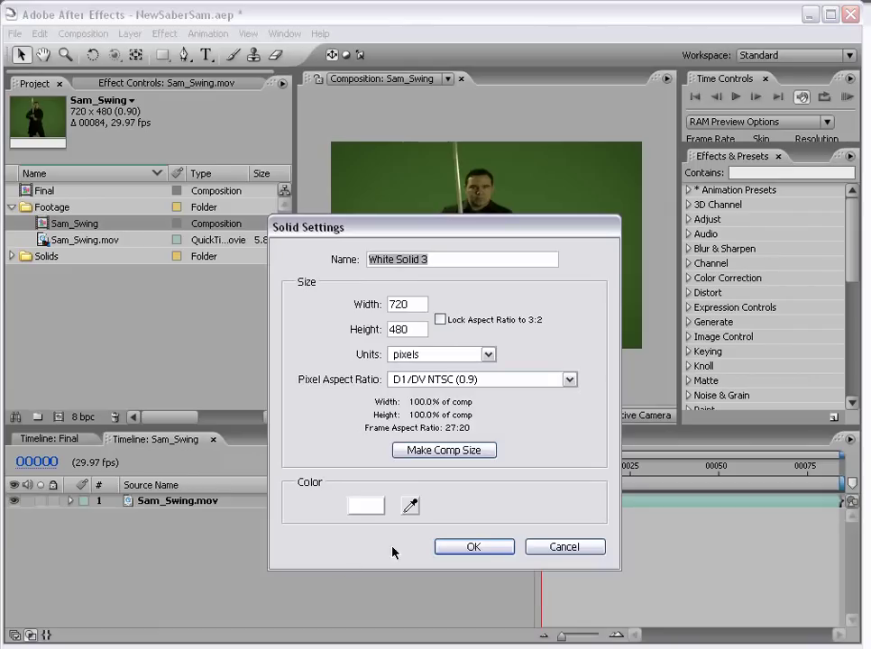
pyautogui.click(459, 547)
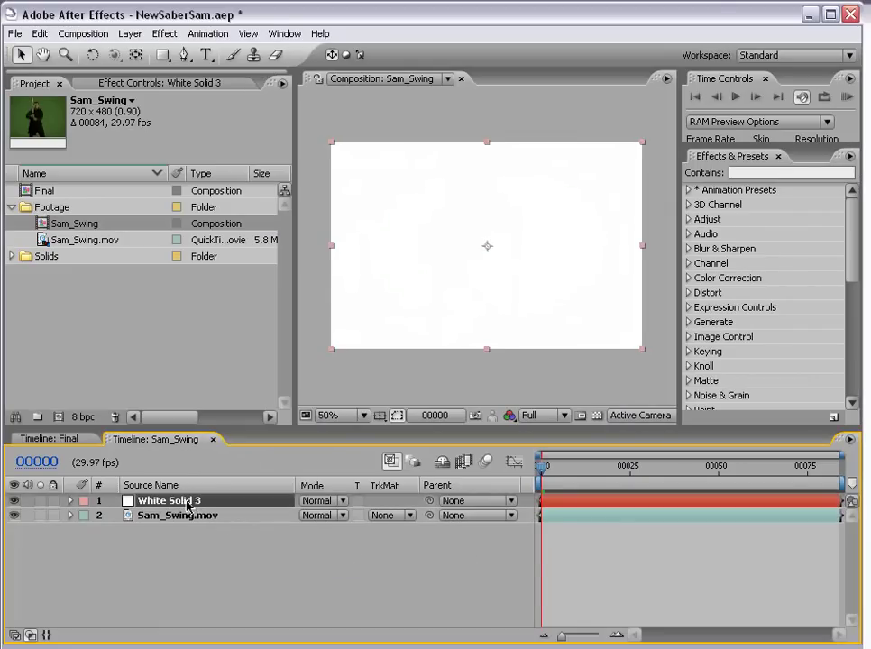
# Lower the white solid's opacity to 43% so the footage shows through.
pyautogui.click(70, 501)
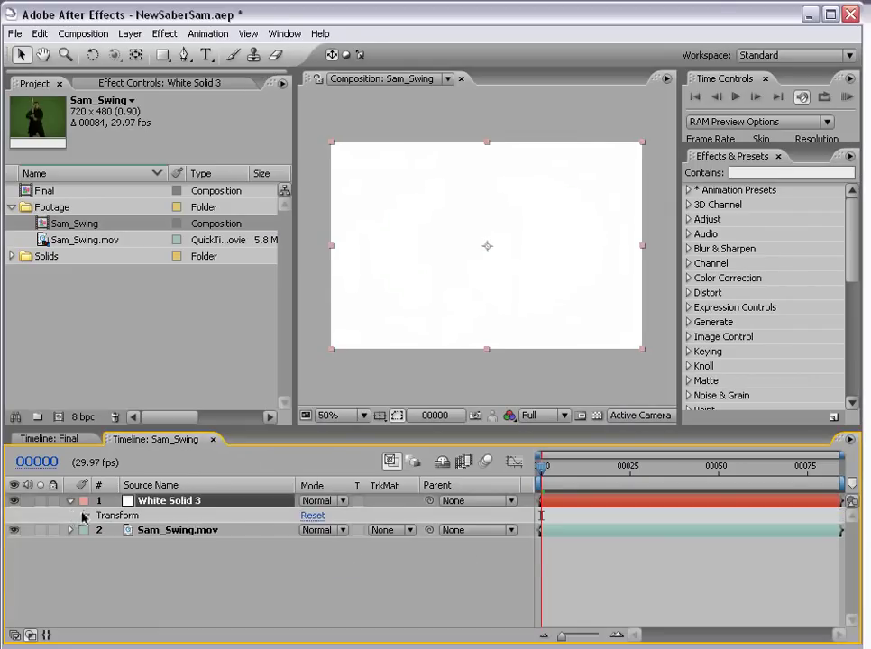
pyautogui.click(85, 515)
pyautogui.moveTo(313, 589); pyautogui.dragTo(262, 588)
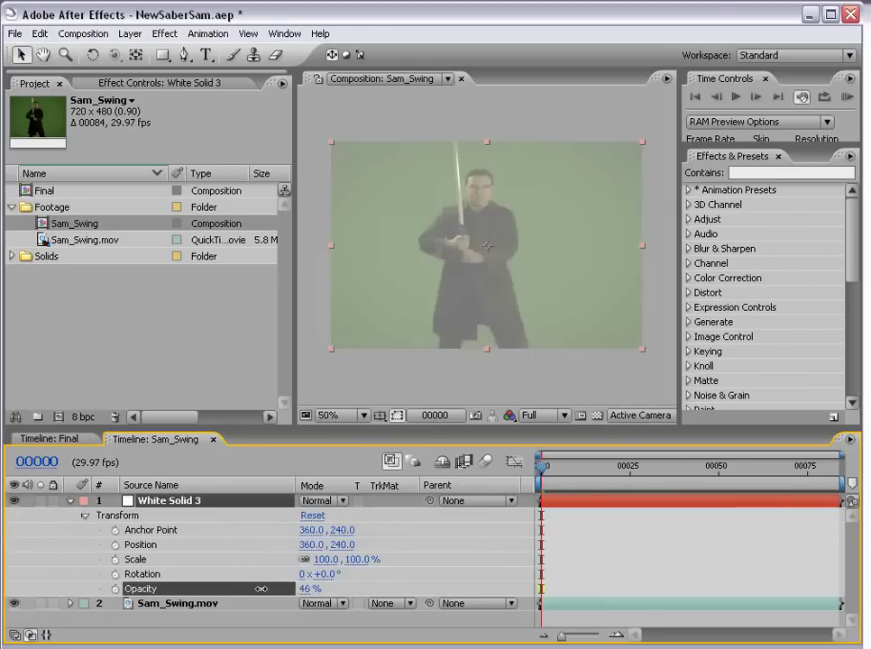
pyautogui.scroll(2, 452, 208)
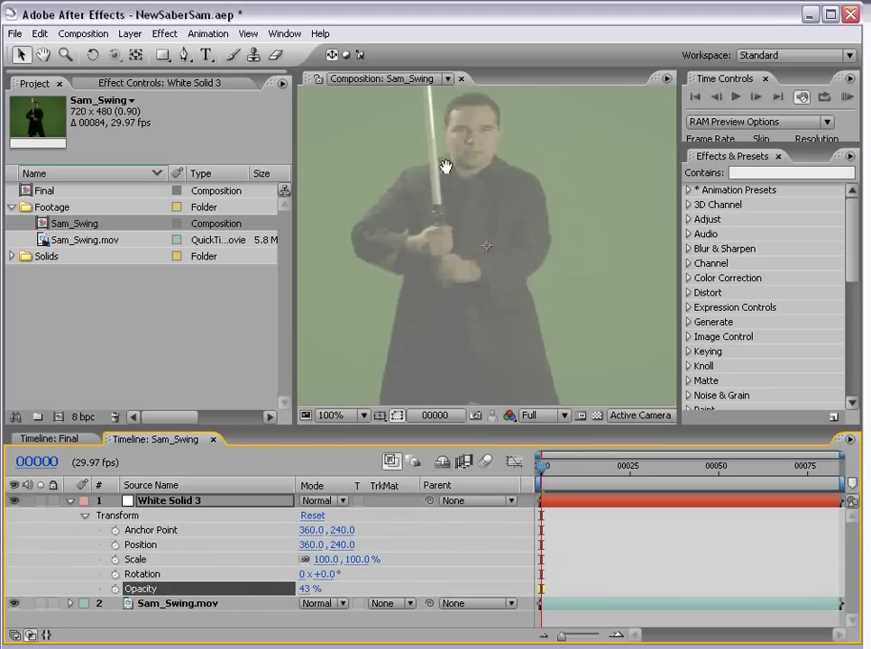
pyautogui.moveTo(443, 169); pyautogui.dragTo(472, 280)
# Draw a four-point mask on the white solid tracing the sword from hilt to tip.
pyautogui.click(184, 56)
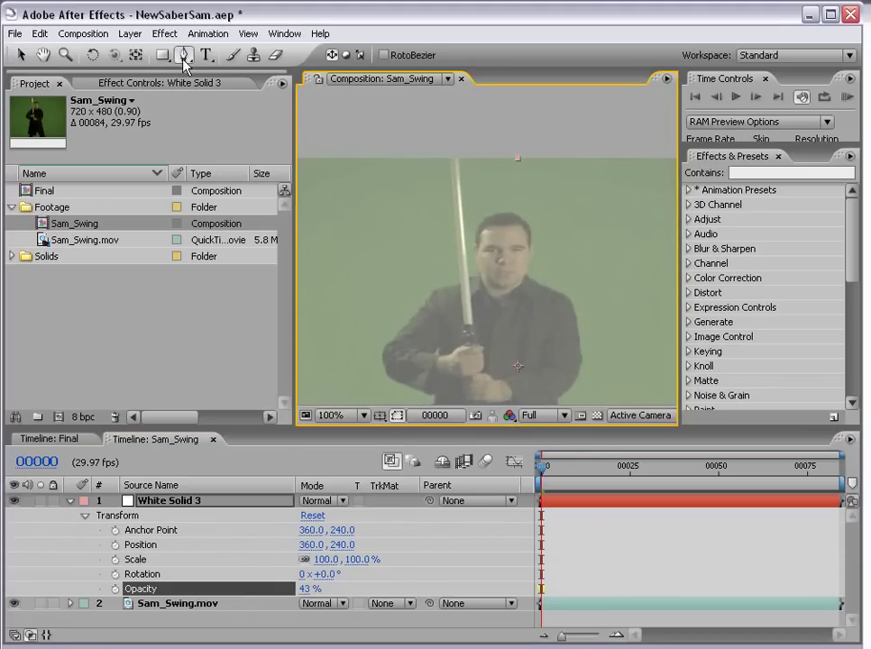
pyautogui.scroll(1, 485, 346)
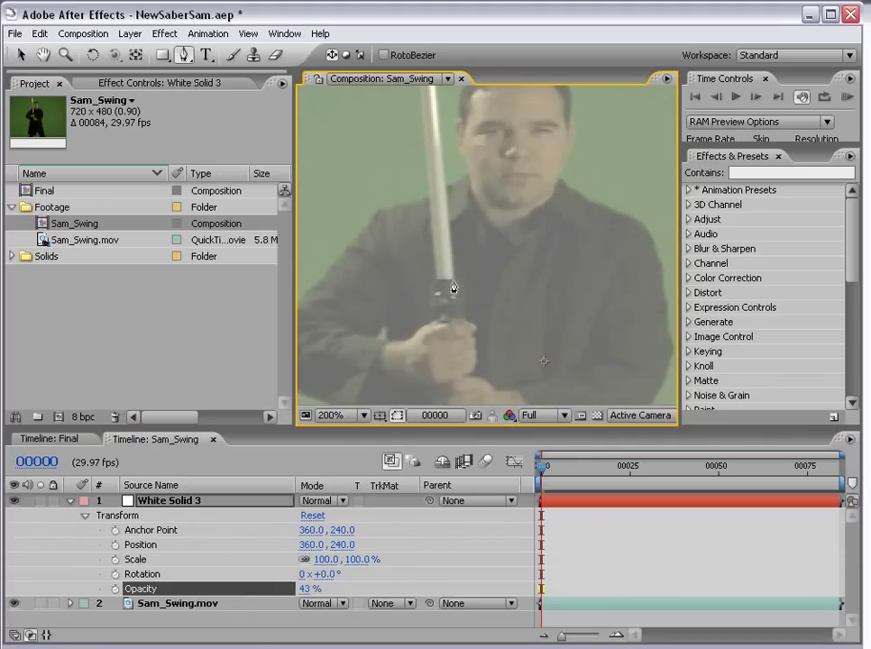
pyautogui.click(453, 287)
pyautogui.scroll(-1, 459, 258)
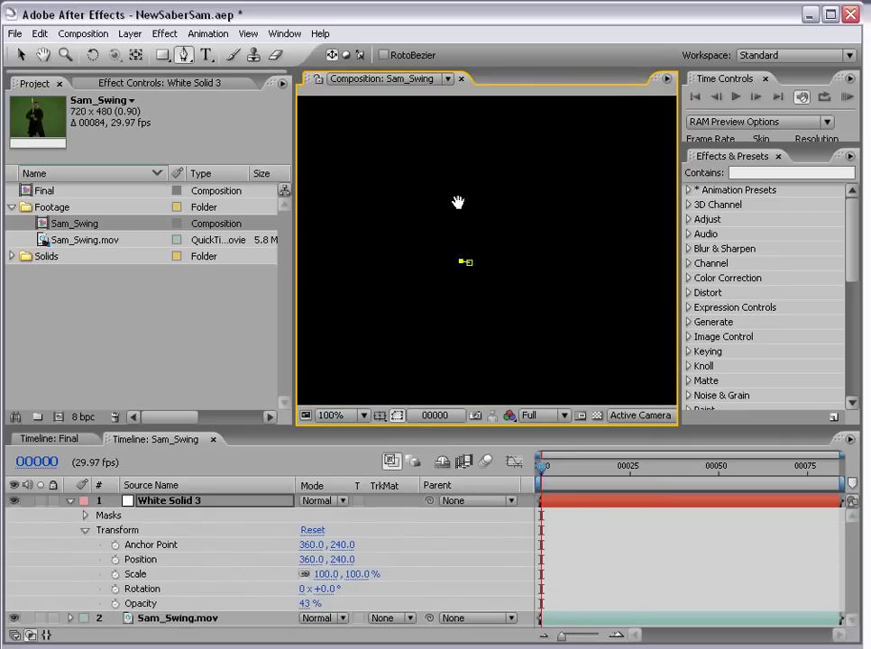
pyautogui.click(448, 167)
pyautogui.click(457, 165)
pyautogui.click(468, 334)
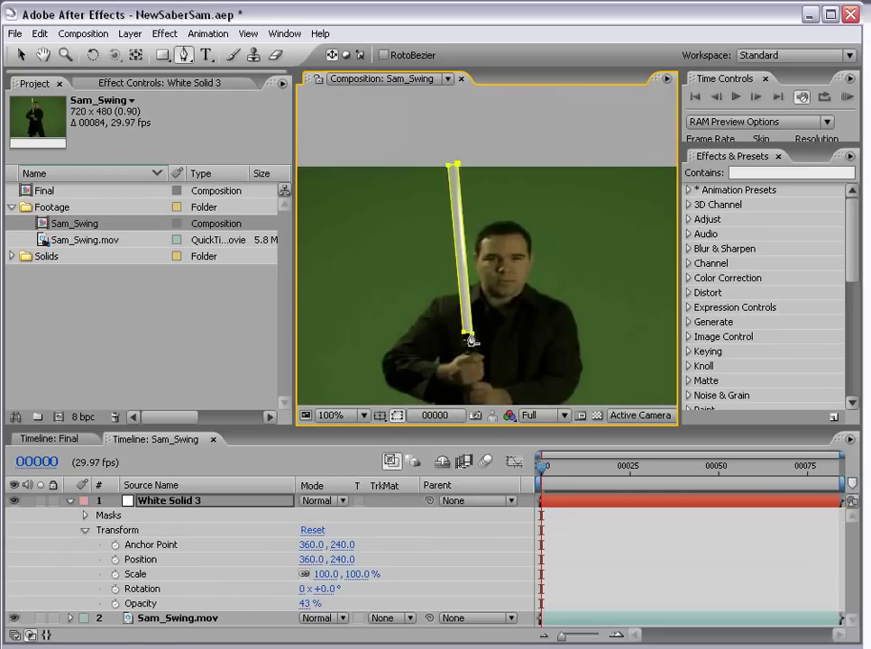
pyautogui.click(563, 501)
pyautogui.scroll(1, 517, 346)
pyautogui.moveTo(517, 346); pyautogui.dragTo(487, 209)
# Reveal Mask 1's Mask Shape property and set its first keyframe.
pyautogui.press('g')
pyautogui.click(556, 509)
pyautogui.click(557, 509)
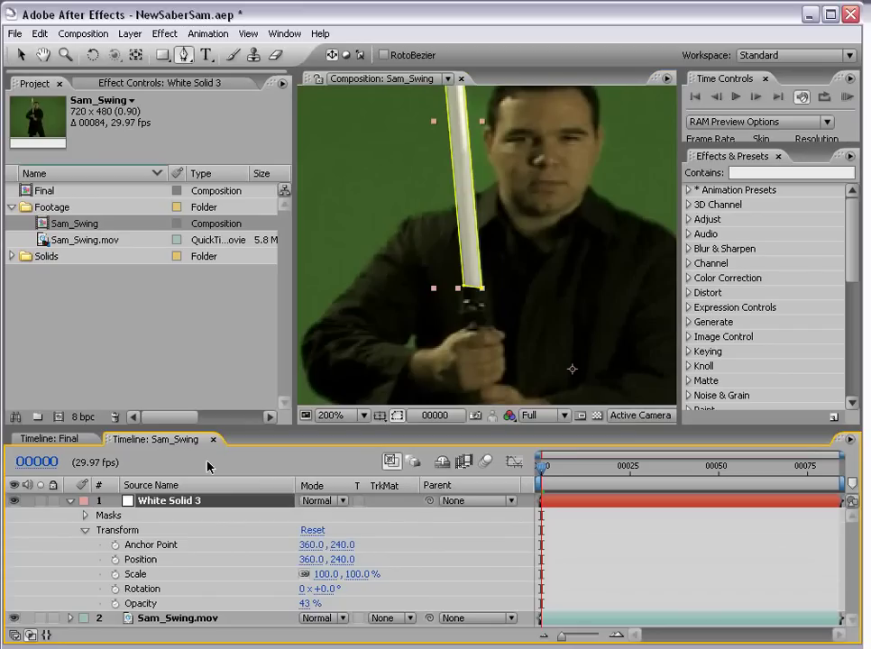
pyautogui.press('m')
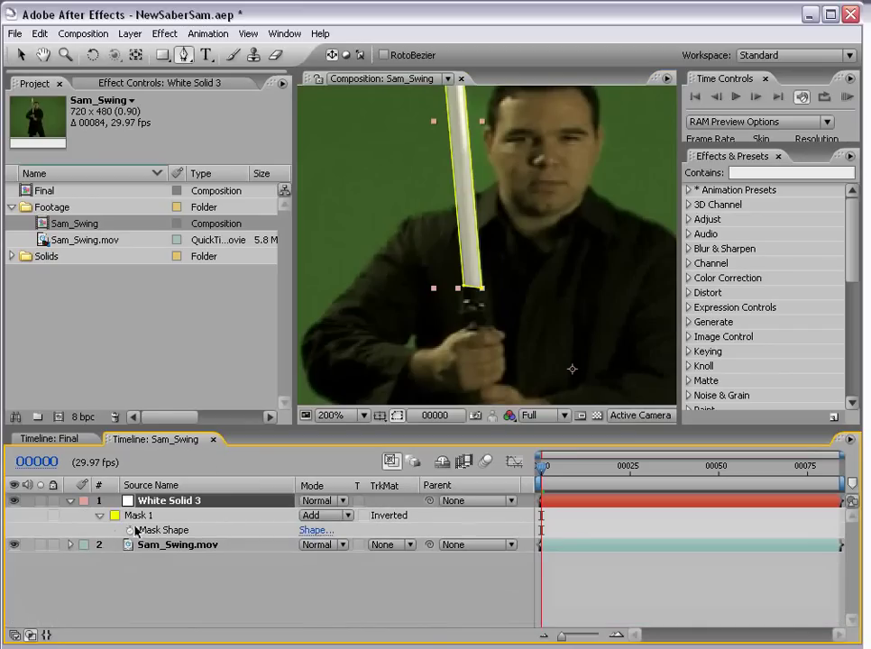
pyautogui.click(130, 532)
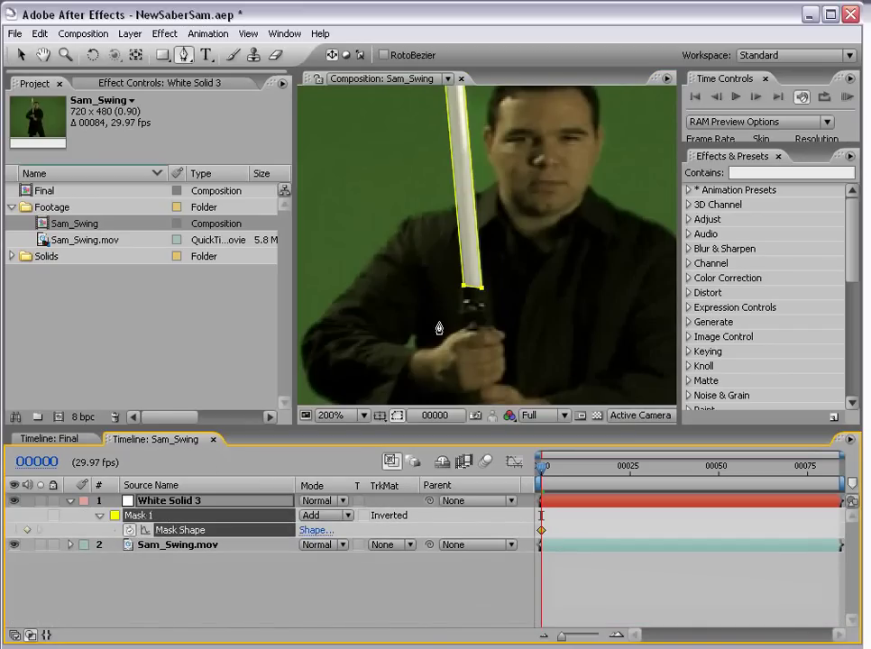
# On frame 00001, reshape the mask so its points fit the sword blade.
pyautogui.press('pagedown')
pyautogui.click(559, 504)
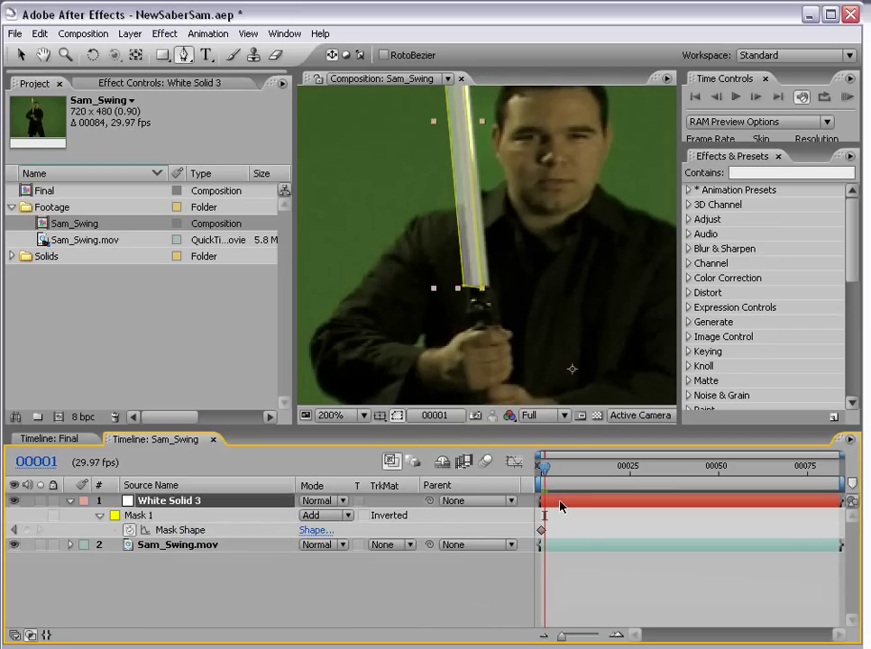
pyautogui.press('v')
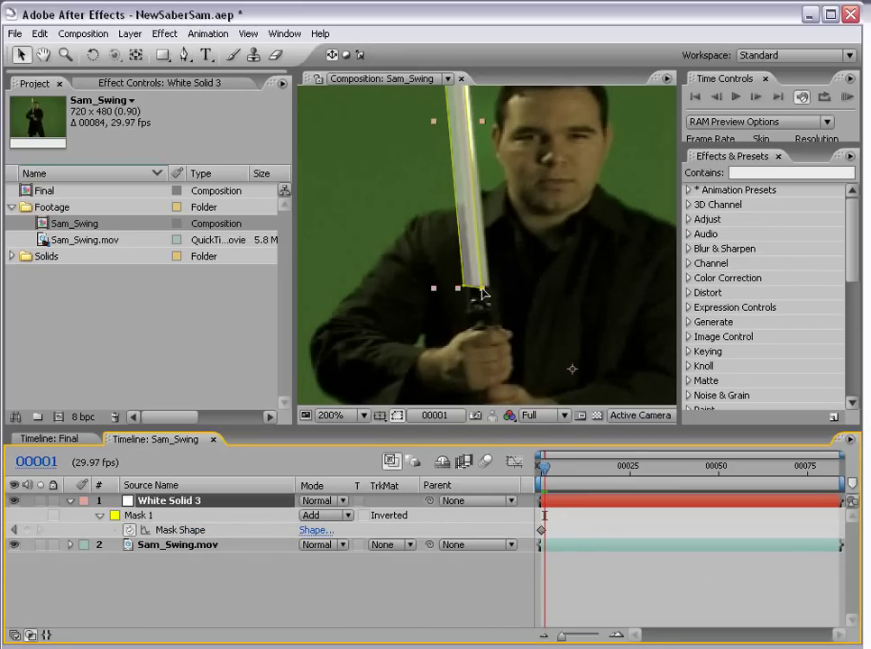
pyautogui.click(484, 293)
pyautogui.moveTo(486, 295); pyautogui.dragTo(476, 290)
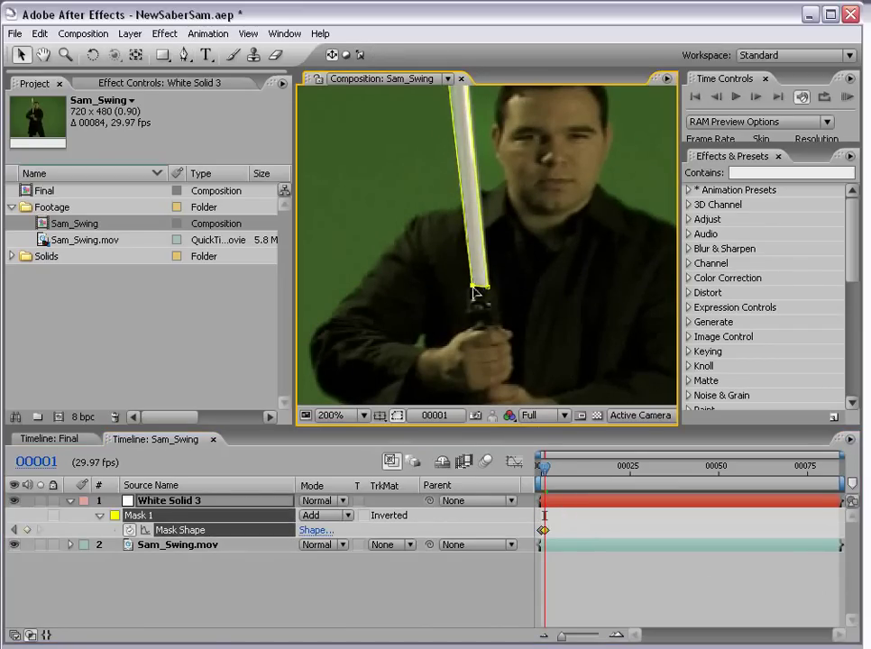
pyautogui.scroll(5, 478, 306)
pyautogui.moveTo(449, 161); pyautogui.dragTo(453, 160)
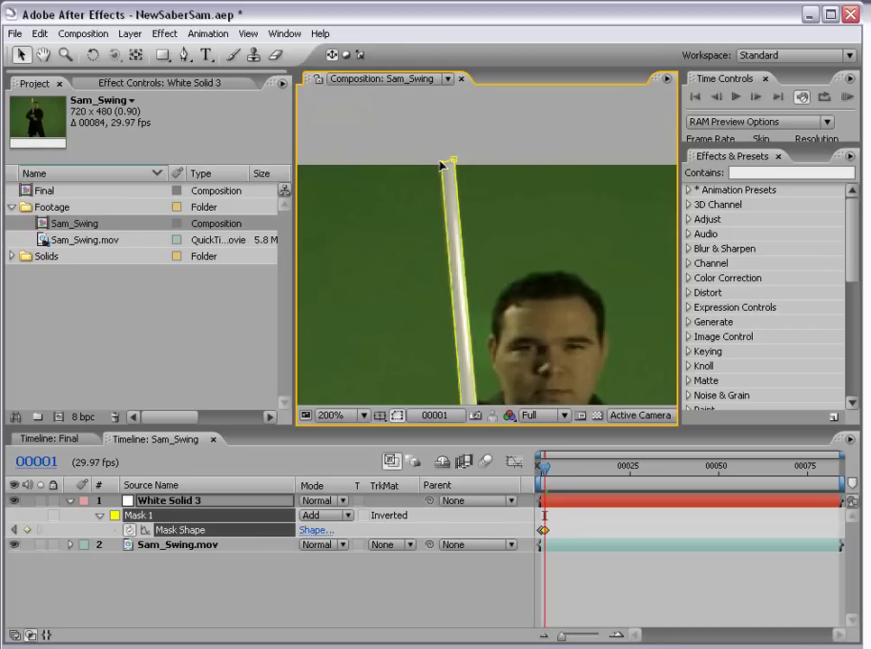
# On frame 00003, move the mask's top and bottom points to follow the blade.
pyautogui.press('pagedown')
pyautogui.press('pagedown')
pyautogui.moveTo(452, 165); pyautogui.dragTo(456, 163)
pyautogui.scroll(-2, 475, 340)
pyautogui.scroll(-1, 475, 340)
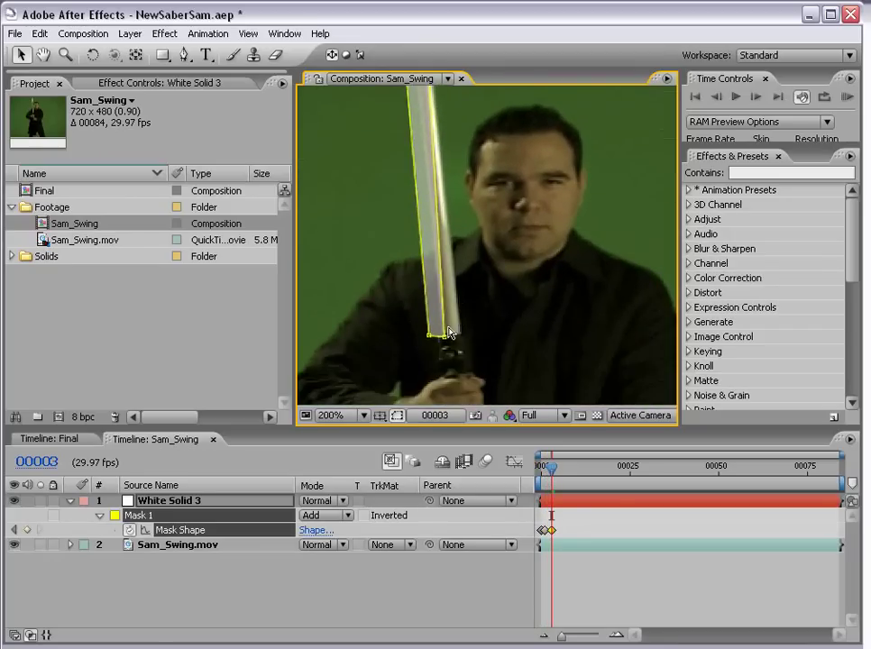
pyautogui.moveTo(432, 342); pyautogui.dragTo(430, 338)
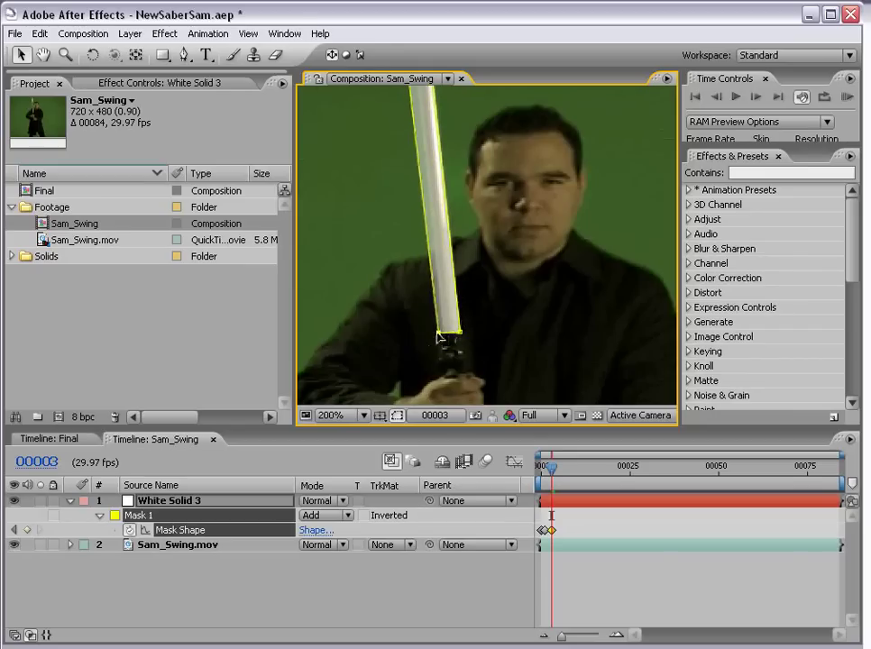
pyautogui.scroll(2, 415, 140)
pyautogui.scroll(1, 407, 136)
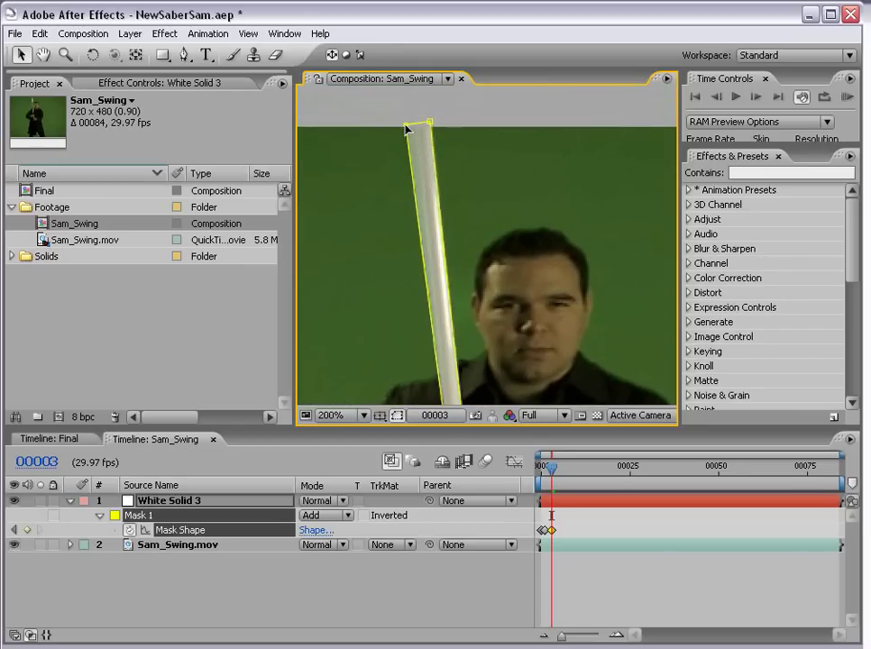
pyautogui.moveTo(407, 135); pyautogui.dragTo(417, 126)
pyautogui.click(602, 583)
pyautogui.scroll(-1, 524, 336)
# Raise the white solid's opacity to 100% to check the masked blade.
pyautogui.scroll(-1, 524, 336)
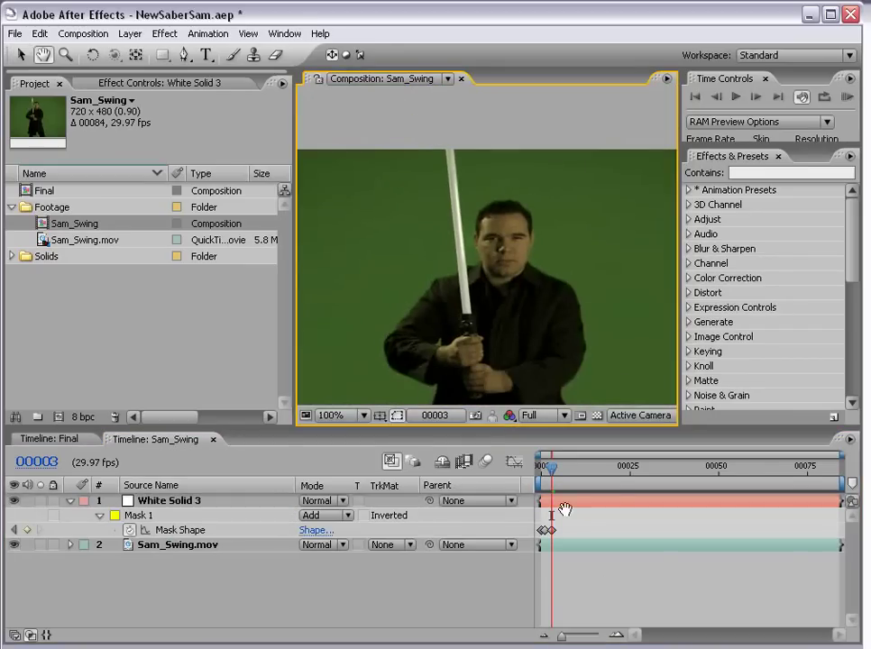
pyautogui.press('t')
pyautogui.moveTo(317, 520); pyautogui.dragTo(379, 520)
pyautogui.click(610, 602)
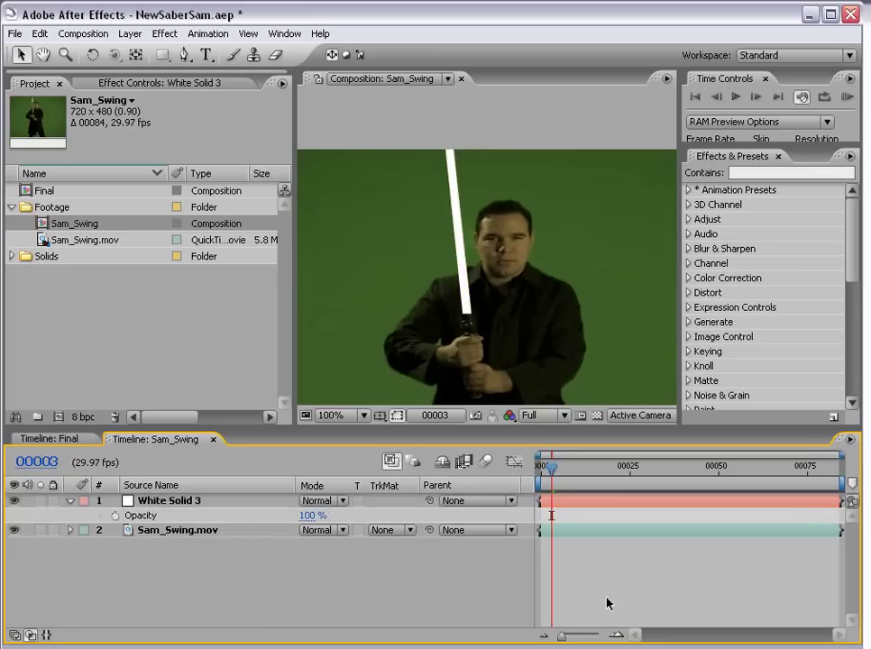
# Step back and forward a frame, then select the White Solid 3 layer.
pyautogui.press('pageup')
pyautogui.press('pageup')
pyautogui.press('pagedown')
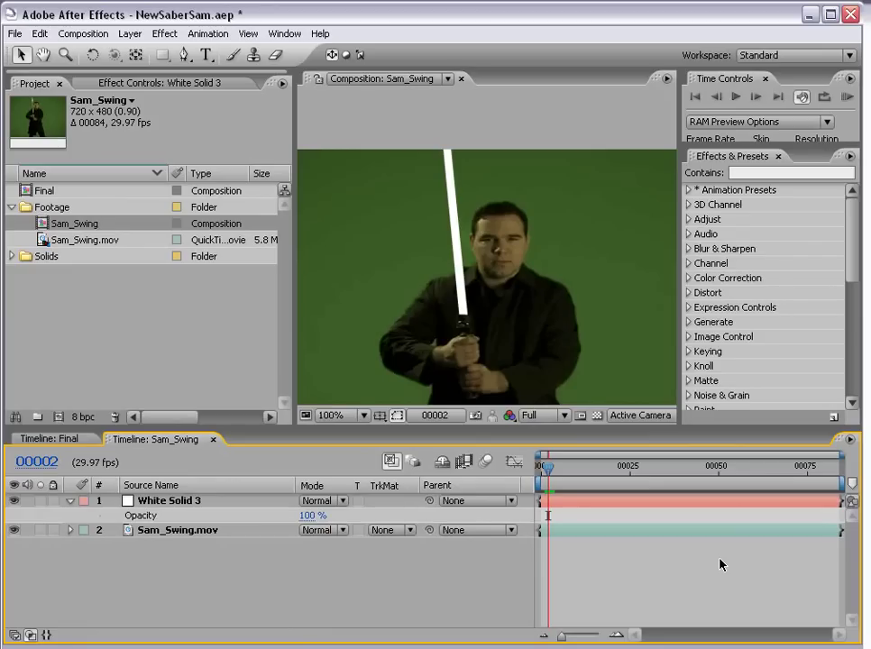
pyautogui.click(168, 502)
# Delete White Solid 3 and create a comp-sized white solid named Saber.
pyautogui.press('Delete')
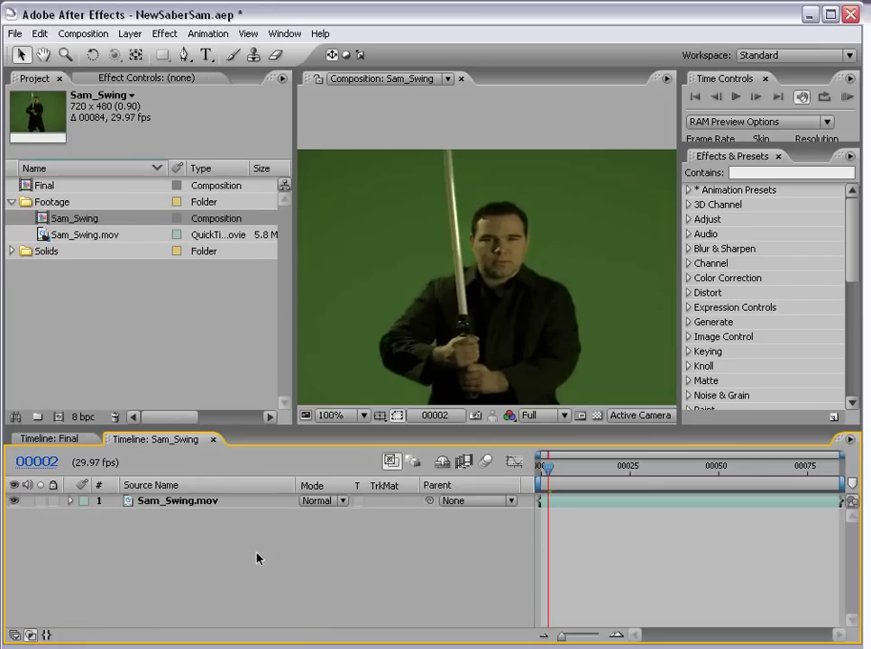
pyautogui.scroll(-2, 486, 252)
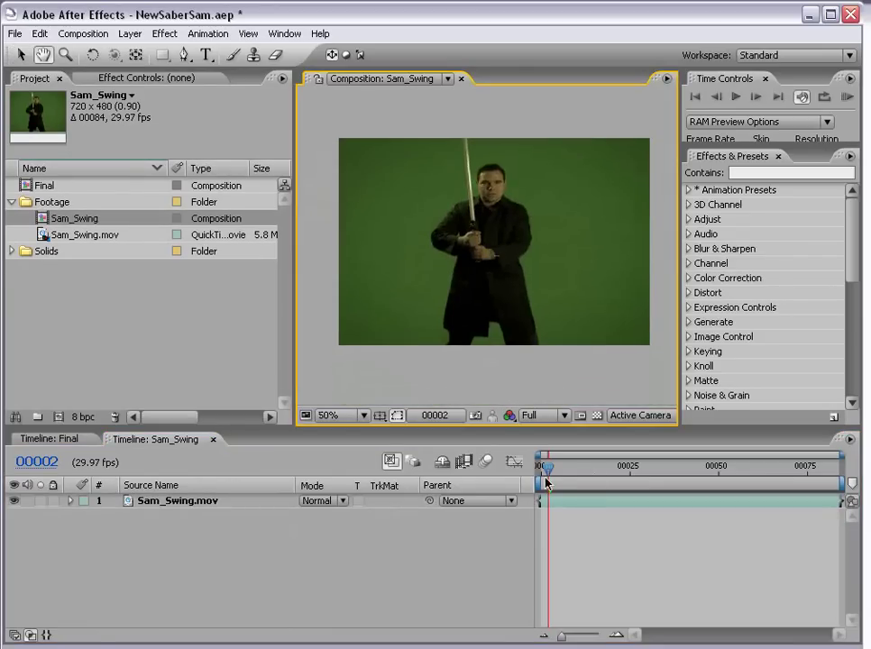
pyautogui.click(130, 34)
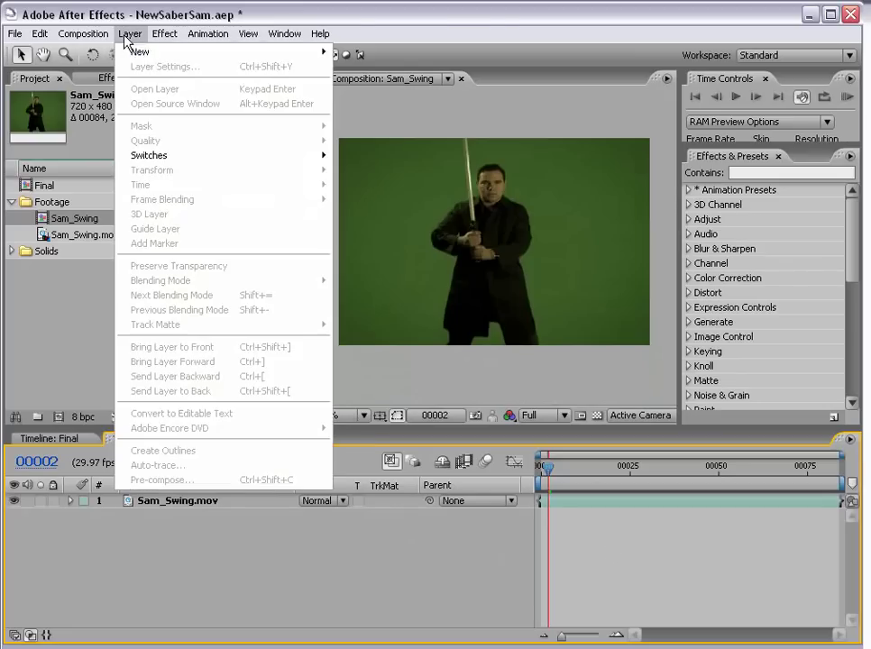
pyautogui.moveTo(271, 52)
pyautogui.click(356, 66)
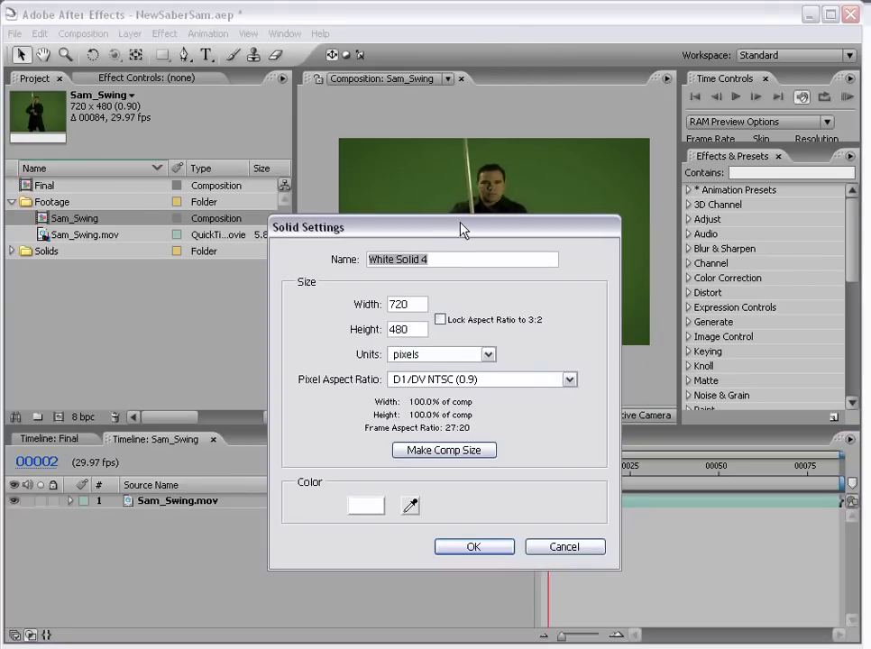
pyautogui.write('Saber')
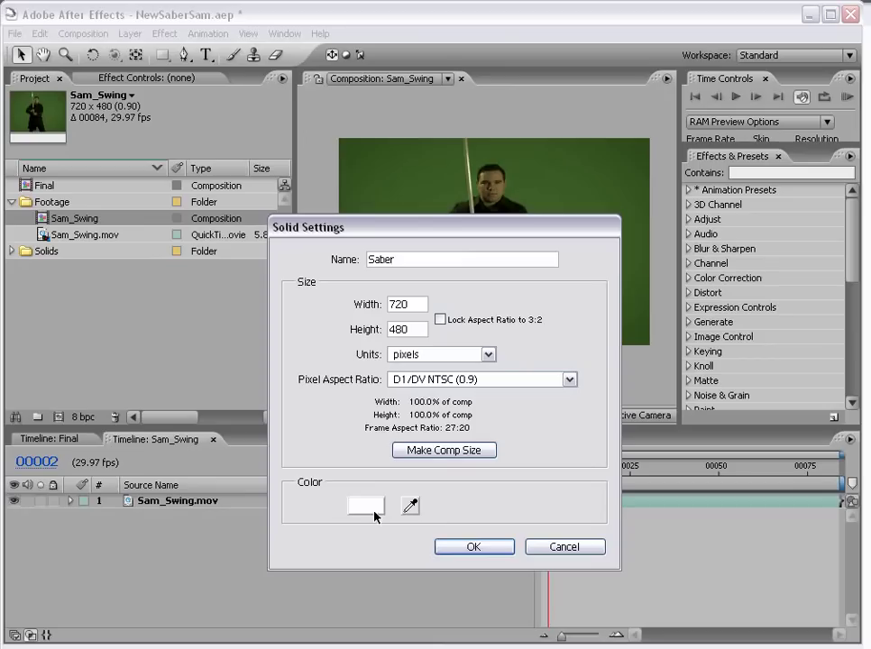
pyautogui.click(457, 451)
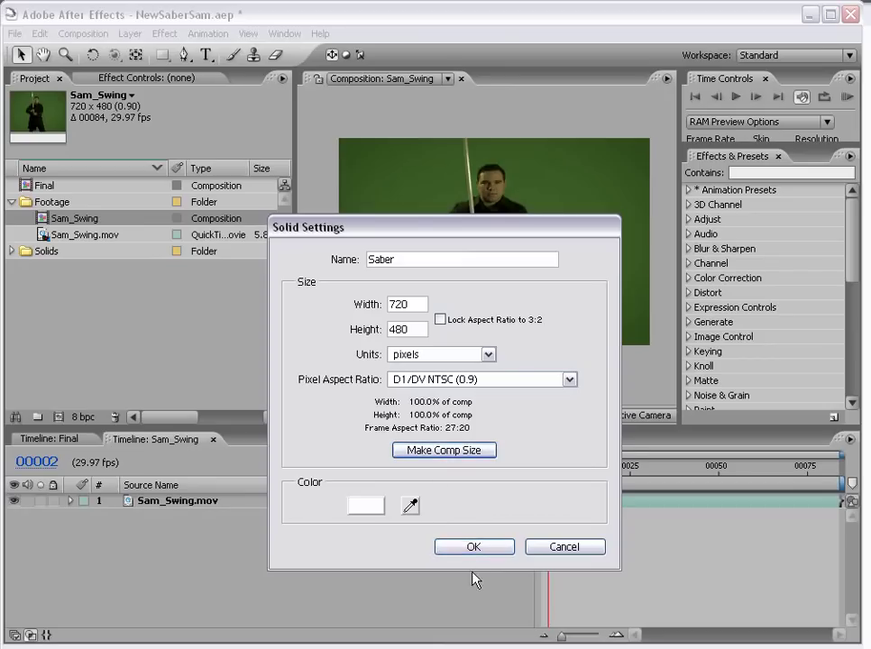
pyautogui.click(473, 546)
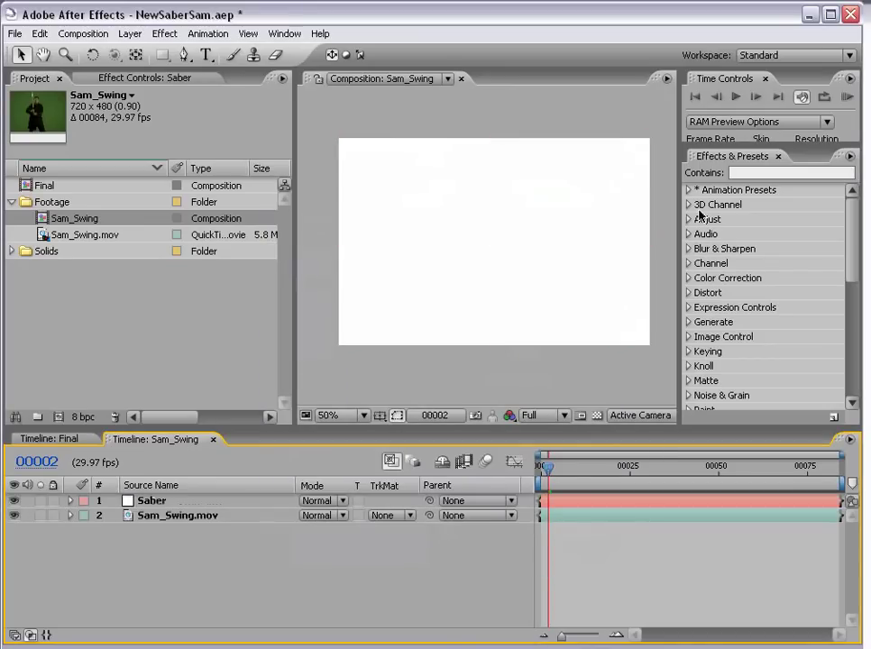
# Apply the AndrewKramer > VFX > Light_Saber preset to the Saber layer.
pyautogui.click(688, 191)
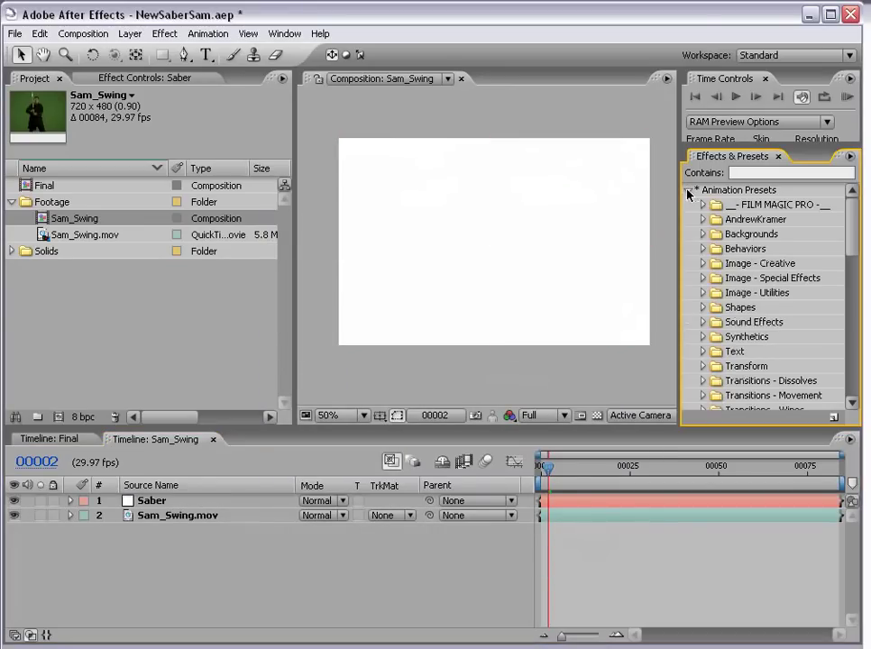
pyautogui.click(704, 220)
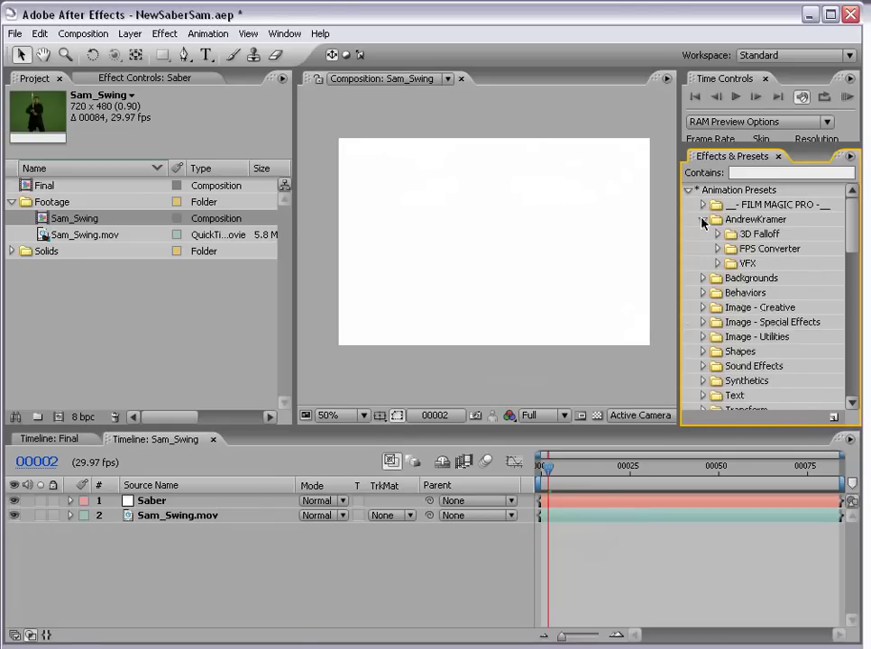
pyautogui.click(718, 264)
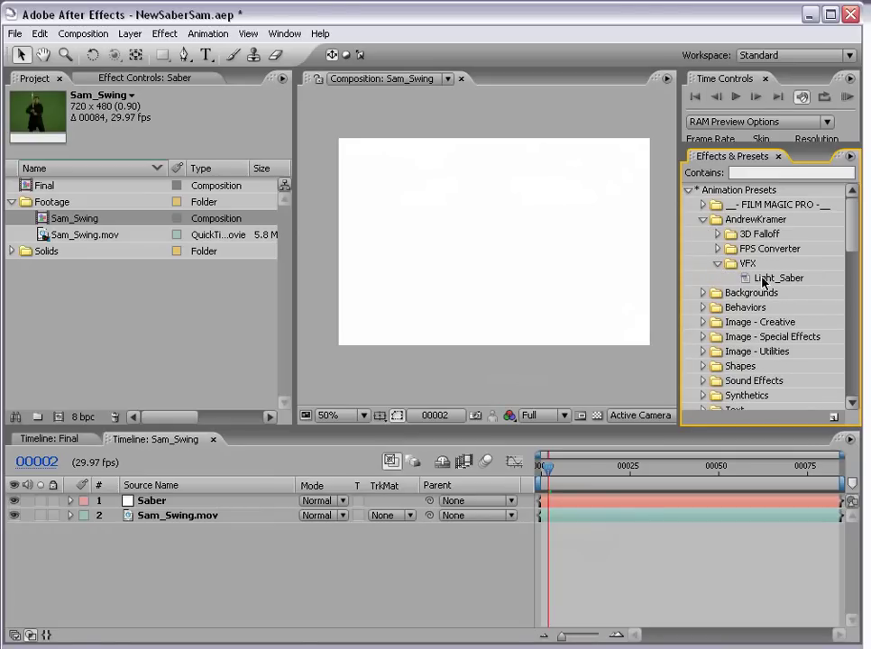
pyautogui.moveTo(763, 280); pyautogui.dragTo(397, 276)
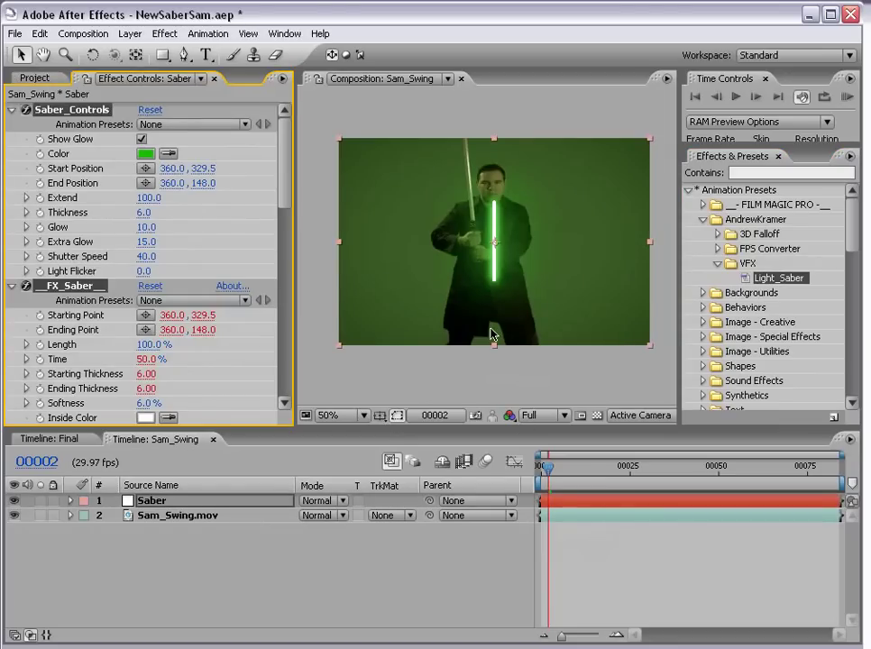
pyautogui.click(500, 383)
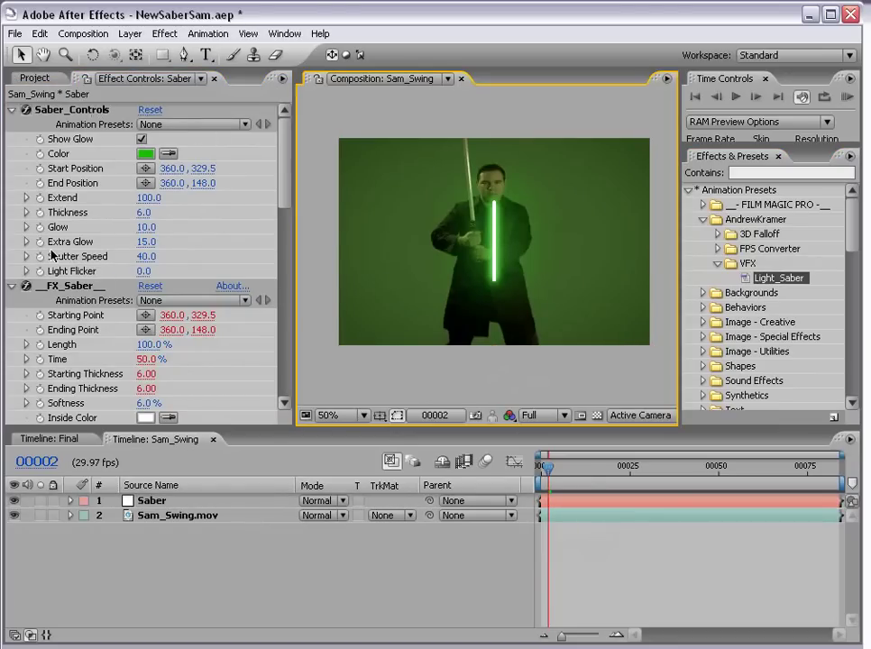
# Collapse FX_Saber, FX_Glow, FX_Extra_Glow and FX_Draft_Color, then select the Saber layer.
pyautogui.click(12, 286)
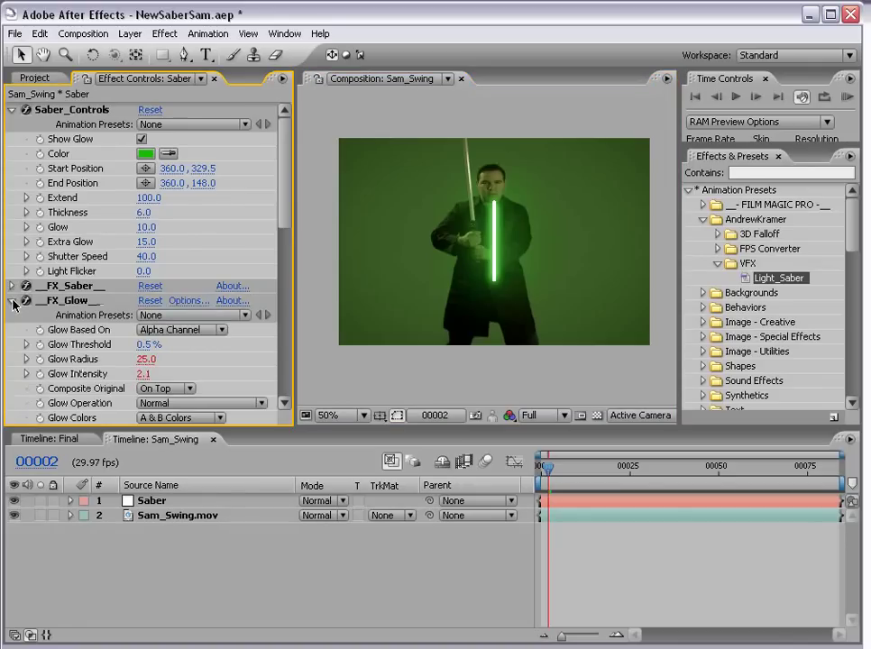
pyautogui.click(13, 300)
pyautogui.click(12, 314)
pyautogui.click(13, 329)
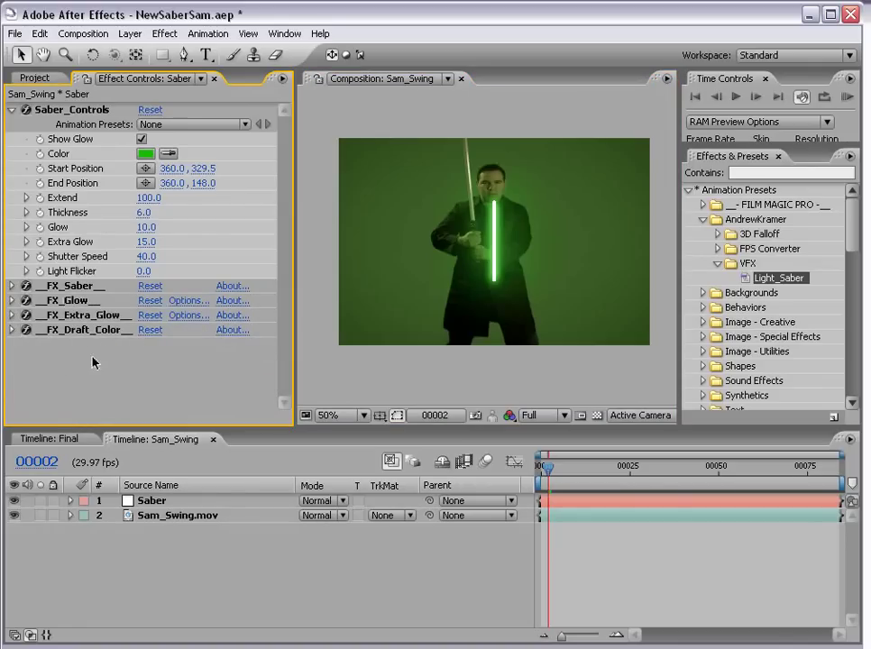
pyautogui.click(72, 109)
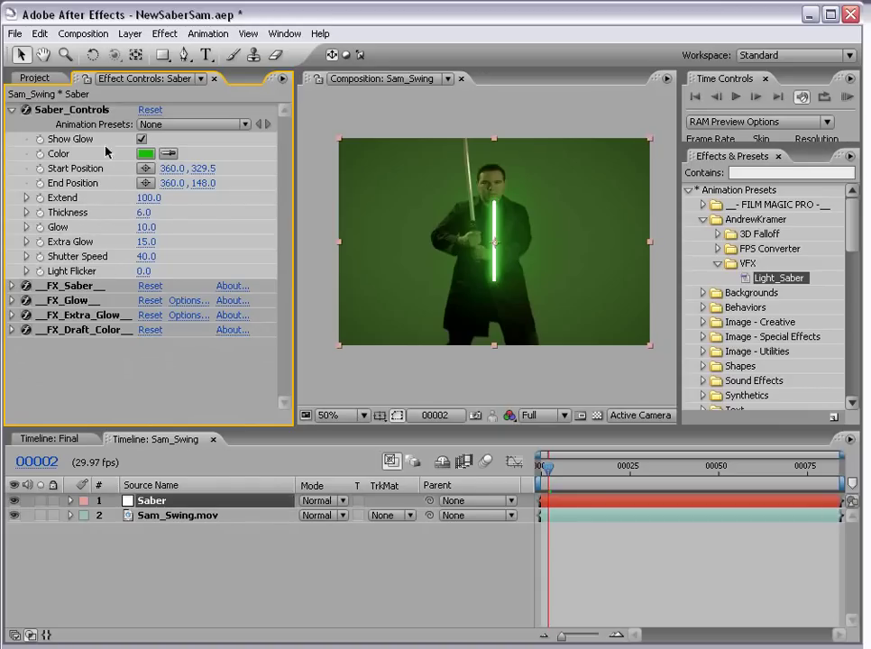
# At 100% view with Show Glow off, place the saber's start point on the sword hilt.
pyautogui.press('.')
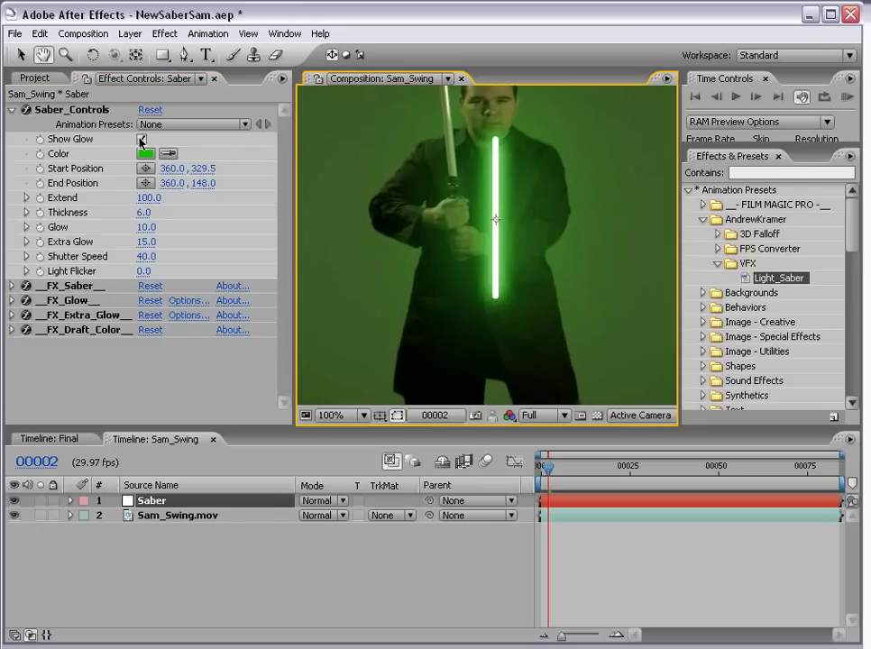
pyautogui.click(141, 139)
pyautogui.moveTo(528, 190); pyautogui.dragTo(501, 232)
pyautogui.moveTo(468, 182)
pyautogui.mouseDown()
pyautogui.moveTo(401, 190)
pyautogui.moveTo(468, 182)
pyautogui.mouseUp()
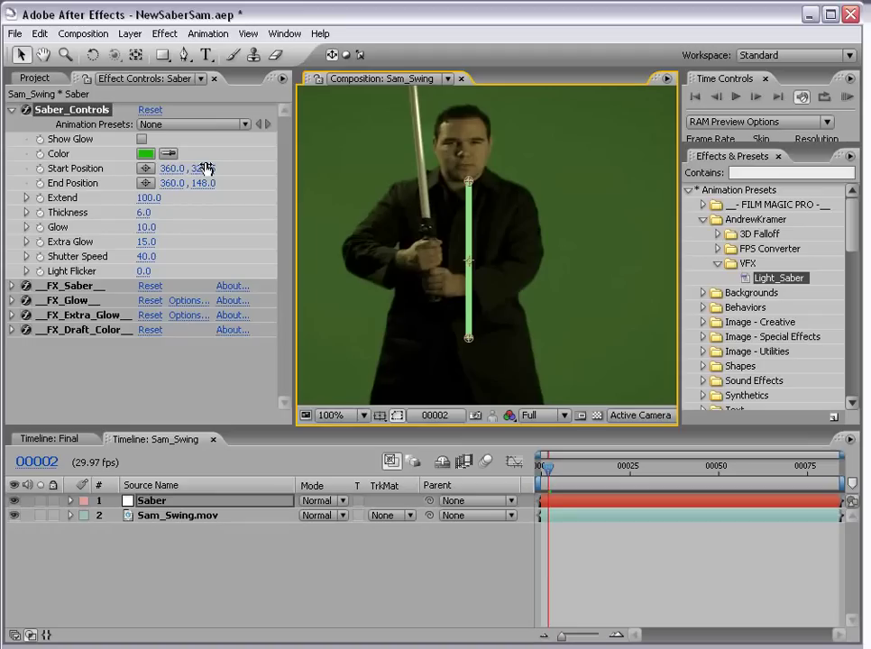
pyautogui.moveTo(431, 189); pyautogui.dragTo(439, 232)
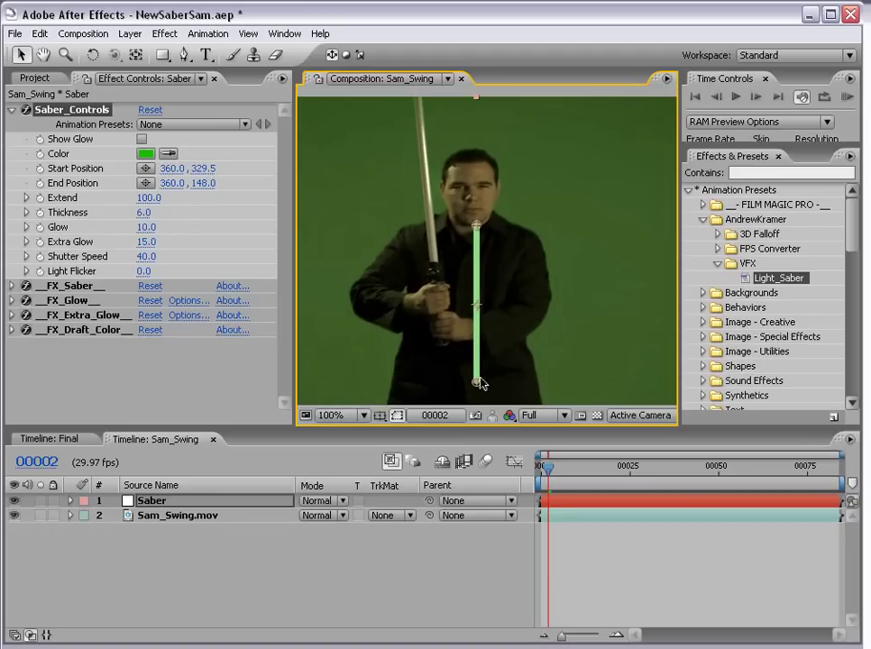
pyautogui.moveTo(478, 379); pyautogui.dragTo(593, 273)
pyautogui.hotkey('ctrl', 'z')
pyautogui.moveTo(483, 382)
pyautogui.mouseDown()
pyautogui.moveTo(453, 269)
pyautogui.moveTo(441, 259)
pyautogui.mouseUp()
pyautogui.moveTo(445, 214)
pyautogui.mouseDown()
pyautogui.moveTo(452, 330)
pyautogui.moveTo(432, 163)
pyautogui.mouseUp()
# Run the blade end to 287.0, -57.0, start at 310.5, 187.5, and re-enable Show Glow.
pyautogui.moveTo(476, 320); pyautogui.dragTo(476, 298)
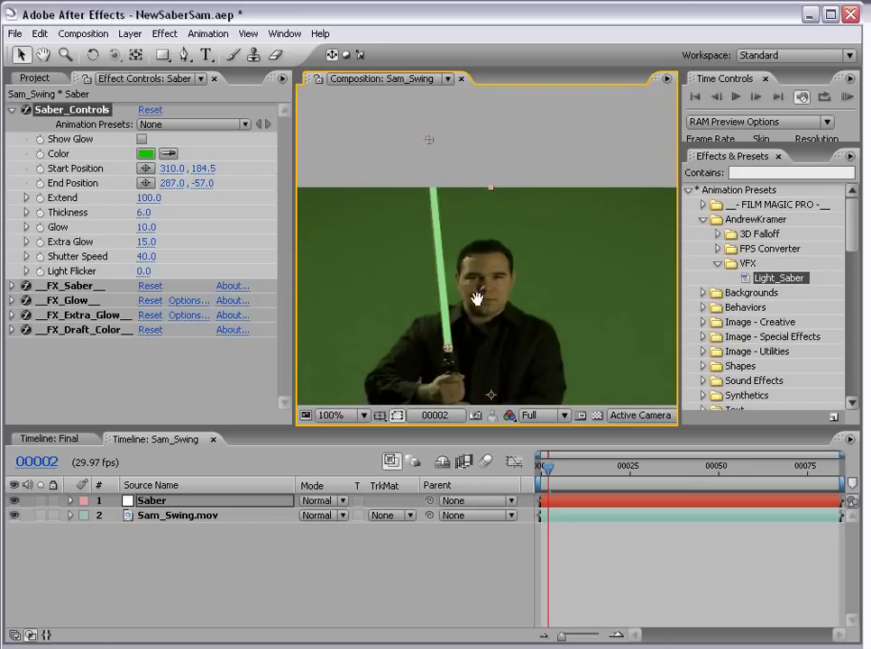
pyautogui.scroll(1, 476, 298)
pyautogui.moveTo(432, 334); pyautogui.dragTo(431, 275)
pyautogui.moveTo(420, 257); pyautogui.dragTo(421, 262)
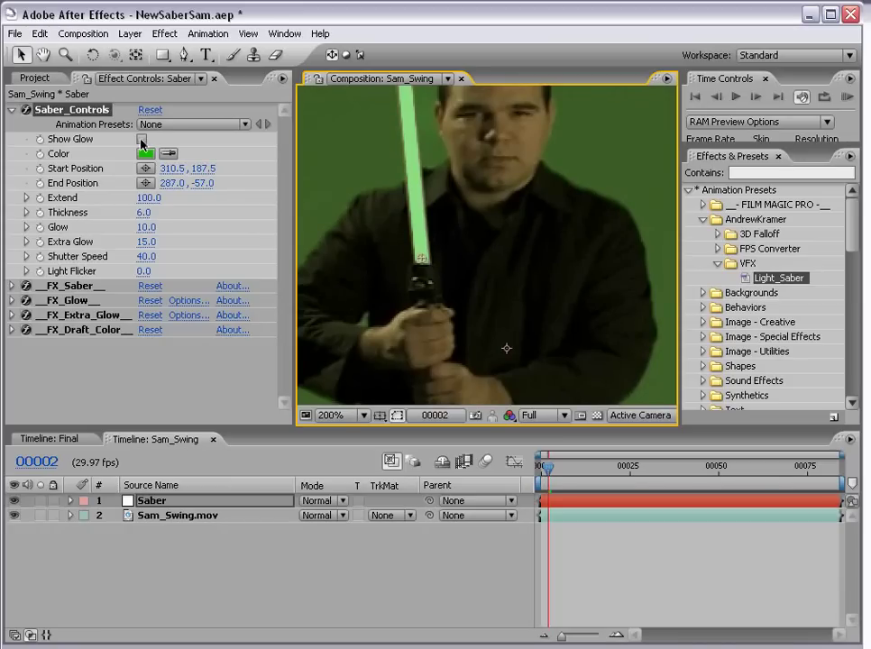
pyautogui.click(141, 140)
pyautogui.click(421, 260)
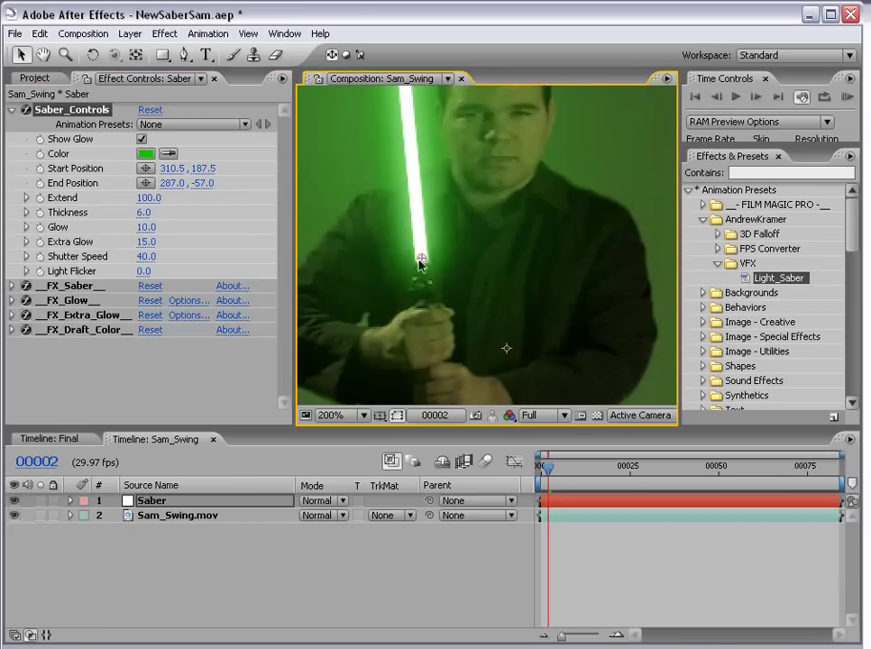
pyautogui.click(141, 140)
pyautogui.scroll(-2, 482, 270)
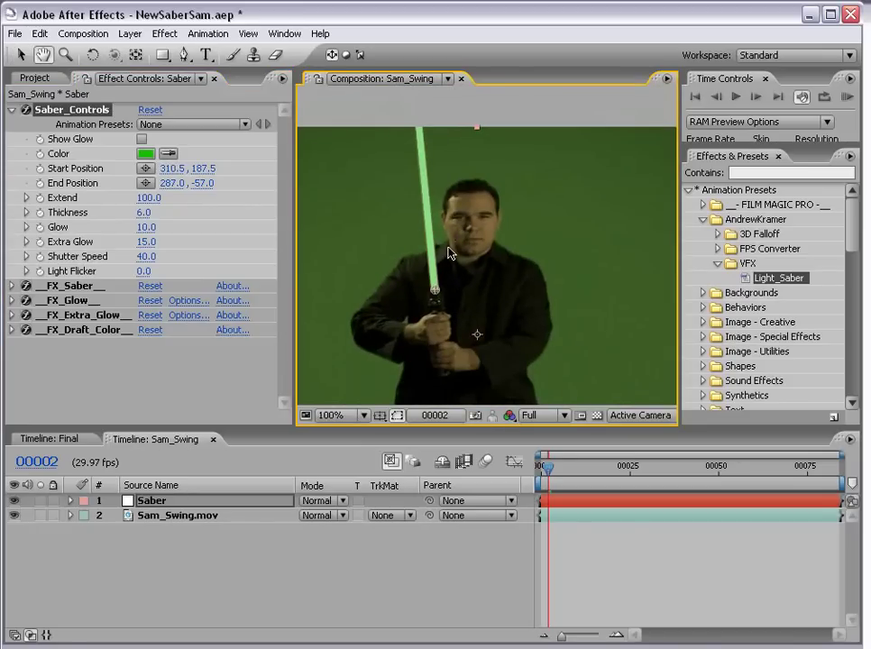
pyautogui.click(142, 139)
# Change the Saber_Controls blade colour to a light pink.
pyautogui.click(144, 155)
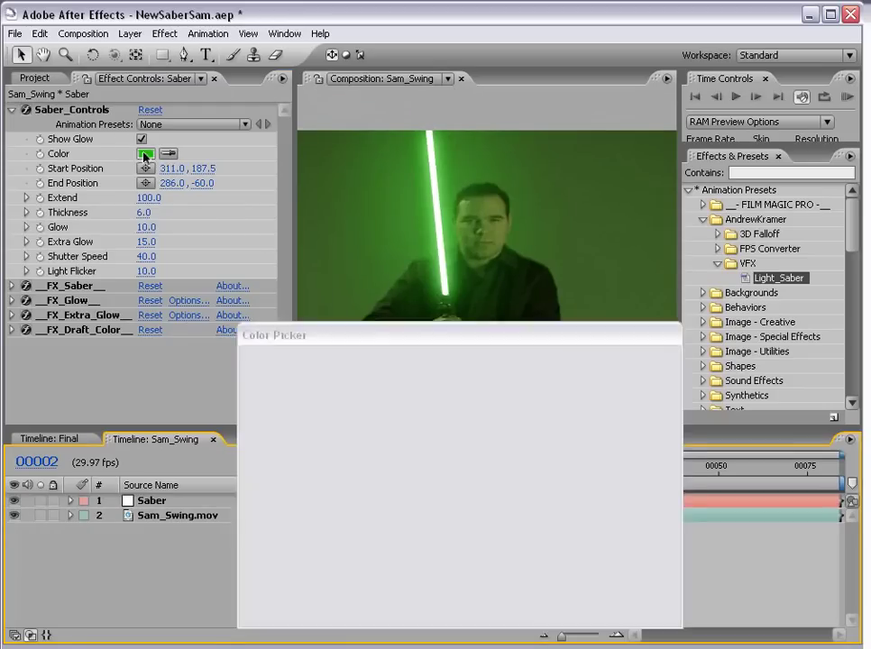
pyautogui.moveTo(373, 334); pyautogui.dragTo(295, 316)
pyautogui.click(393, 412)
pyautogui.moveTo(393, 412); pyautogui.dragTo(393, 390)
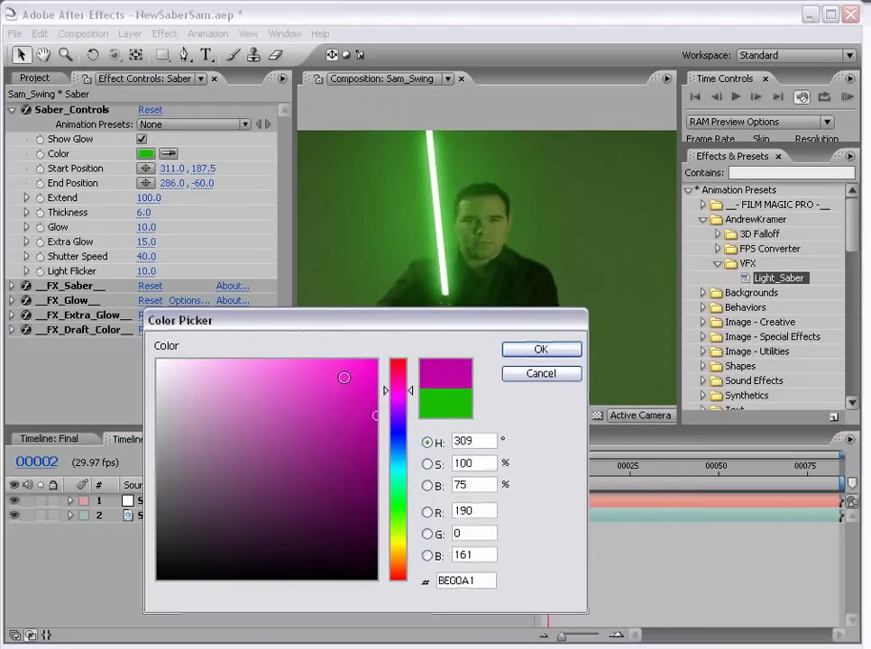
pyautogui.moveTo(344, 376); pyautogui.dragTo(259, 359)
pyautogui.click(533, 350)
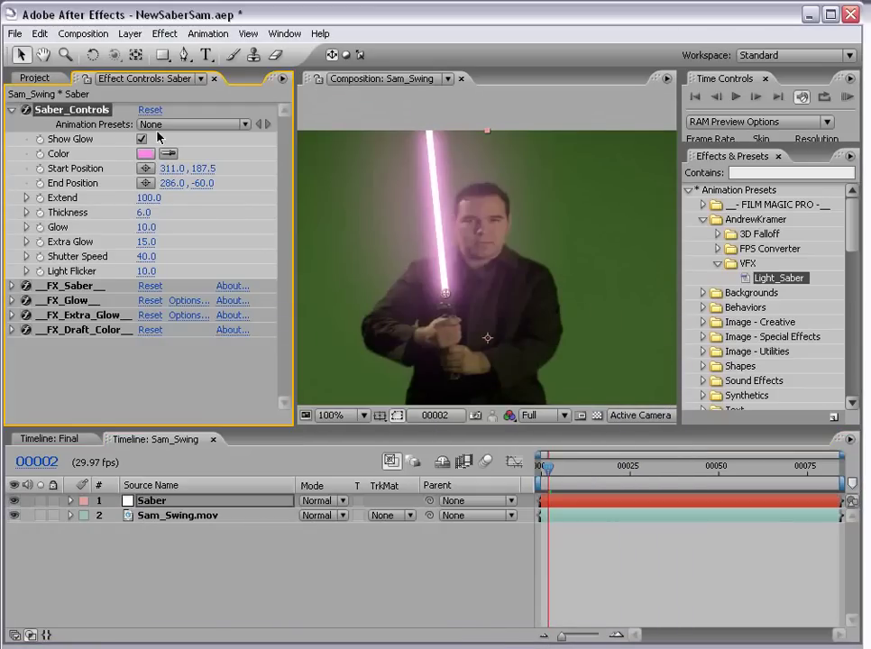
# Set the blade colour to pure red (hue 360).
pyautogui.click(144, 154)
pyautogui.click(397, 361)
pyautogui.click(376, 361)
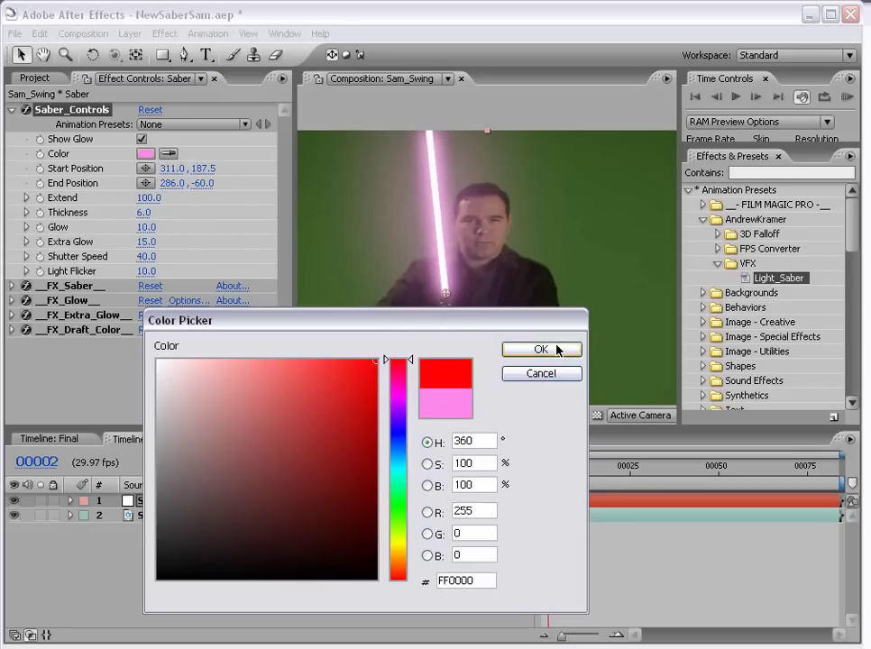
pyautogui.click(557, 349)
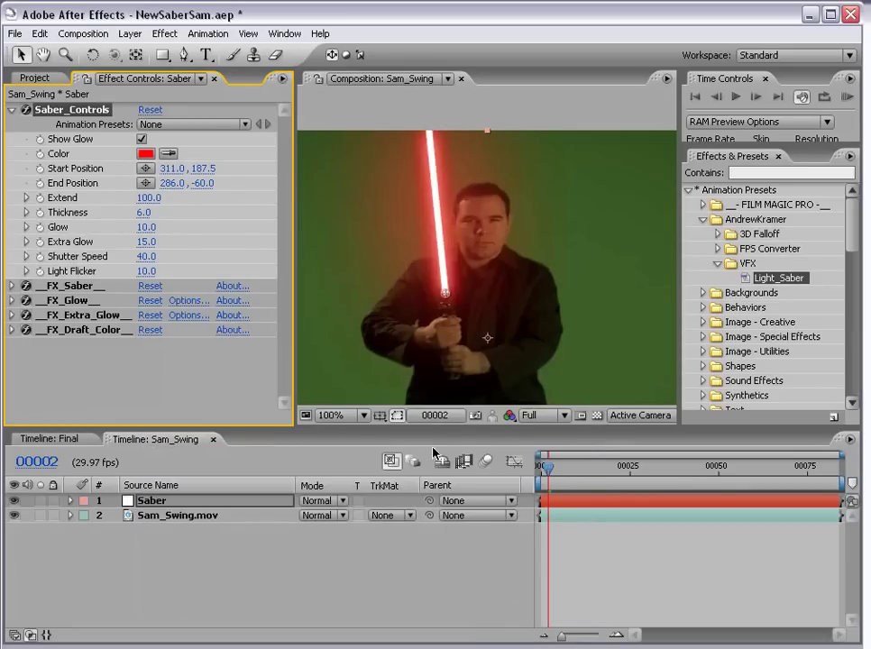
# Shift the blade hue from red to cyan.
pyautogui.click(145, 154)
pyautogui.moveTo(402, 476); pyautogui.dragTo(401, 463)
pyautogui.click(541, 349)
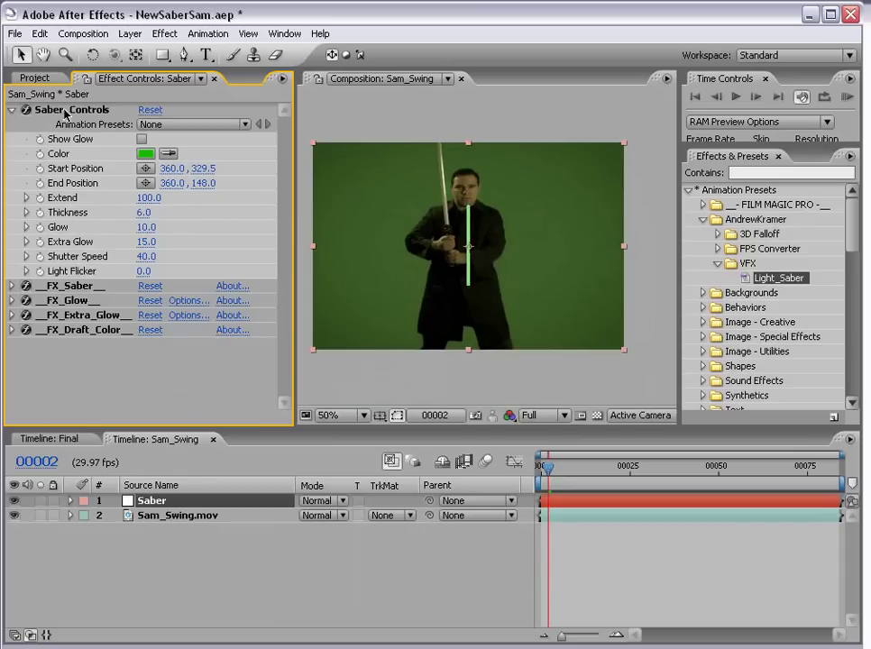
# Drag the saber's start and end handles onto the prop sword's hilt and blade.
pyautogui.click(65, 111)
pyautogui.moveTo(468, 207); pyautogui.dragTo(441, 133)
pyautogui.moveTo(468, 284); pyautogui.dragTo(448, 227)
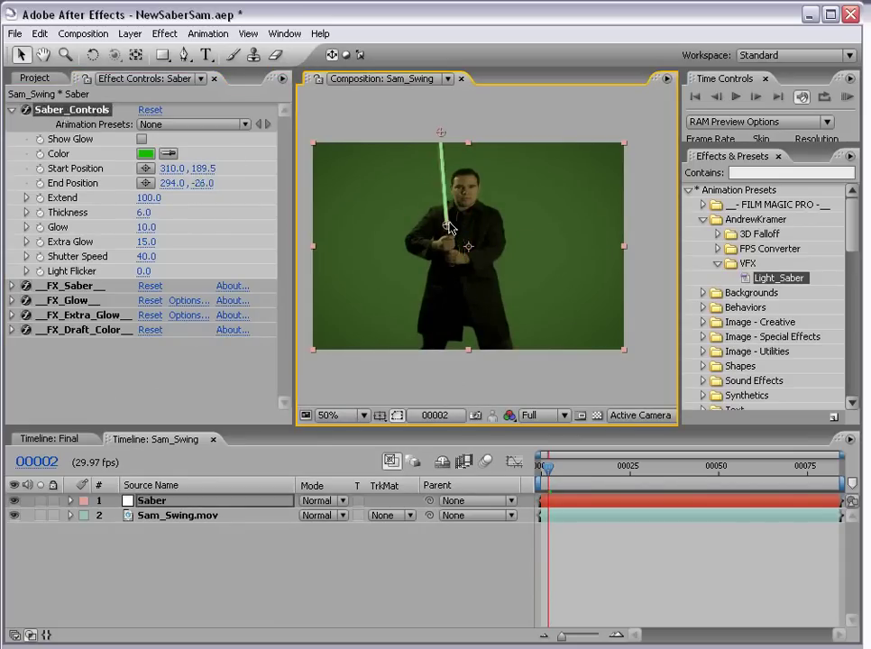
pyautogui.scroll(2, 449, 227)
pyautogui.moveTo(422, 280)
pyautogui.mouseDown()
pyautogui.moveTo(458, 255)
pyautogui.moveTo(424, 279)
pyautogui.mouseUp()
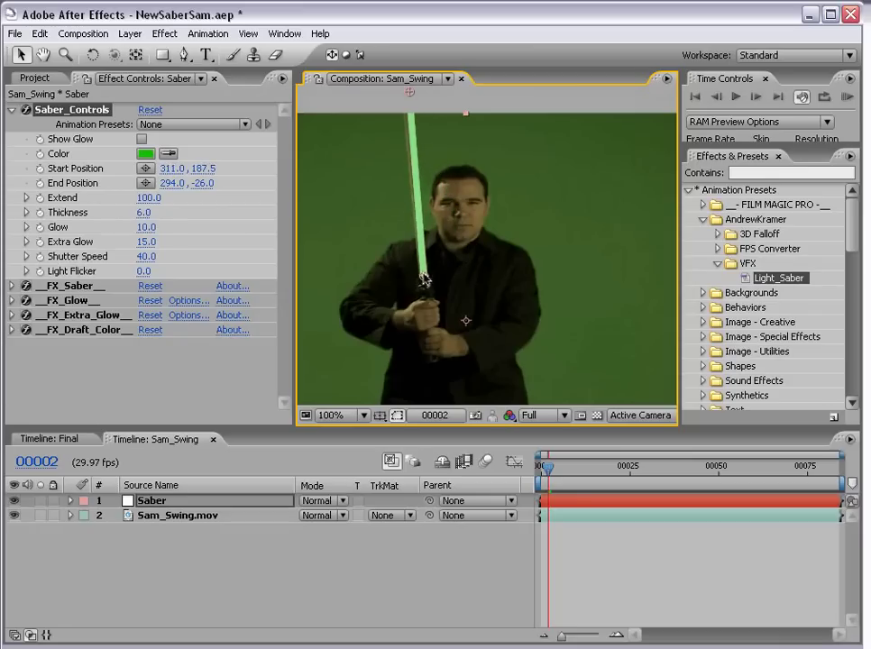
pyautogui.scroll(3, 449, 317)
pyautogui.moveTo(415, 157); pyautogui.dragTo(407, 129)
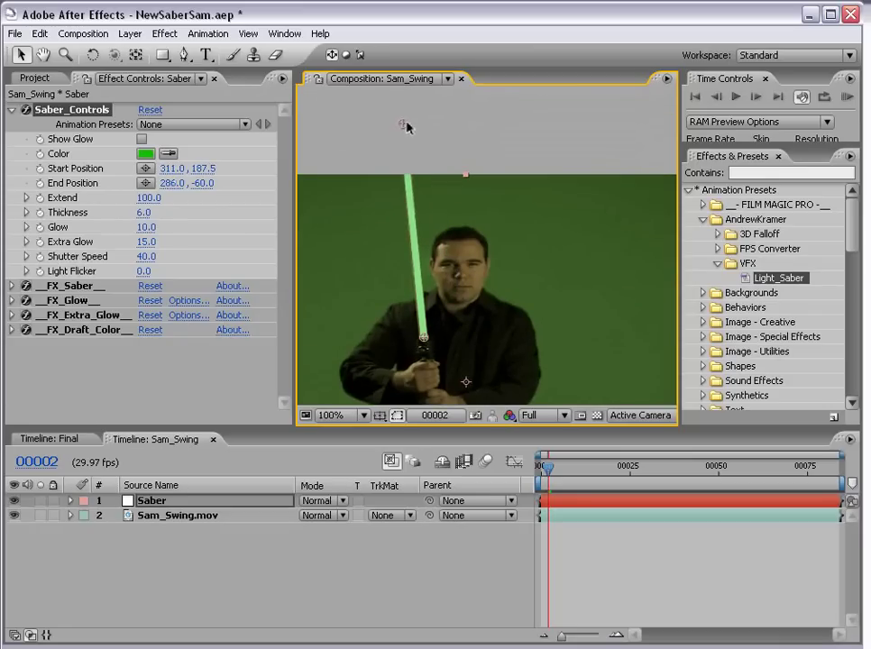
# Scrub the Extend value to test blade lengths, briefly toggling the glow on.
pyautogui.click(224, 228)
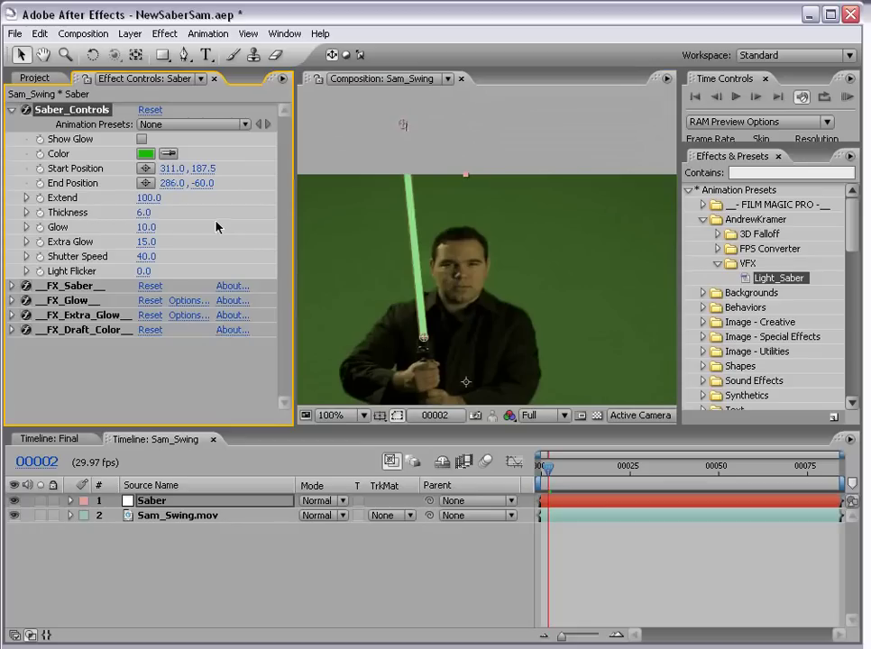
pyautogui.moveTo(146, 199); pyautogui.dragTo(104, 192)
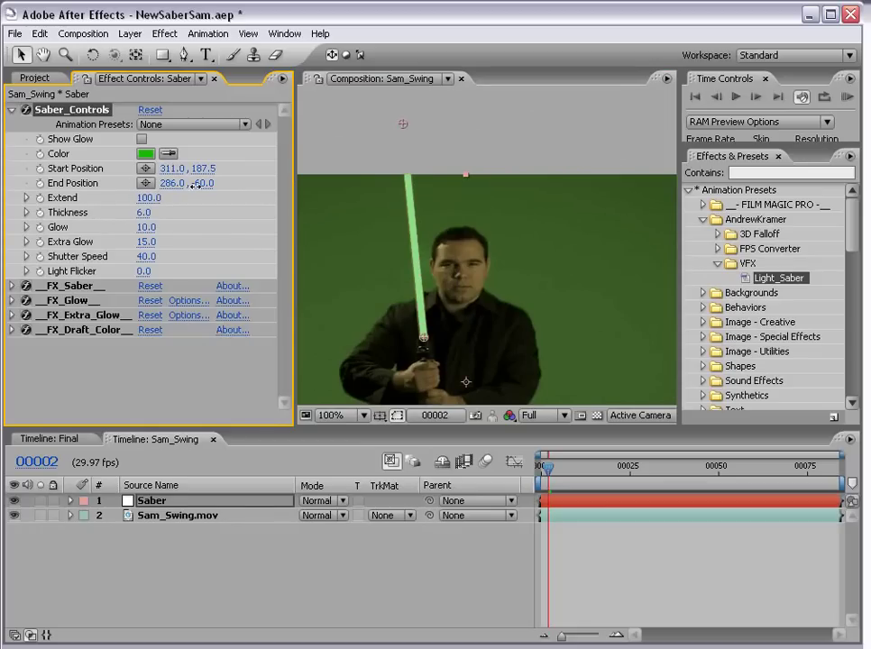
pyautogui.click(140, 138)
pyautogui.moveTo(117, 196); pyautogui.dragTo(193, 186)
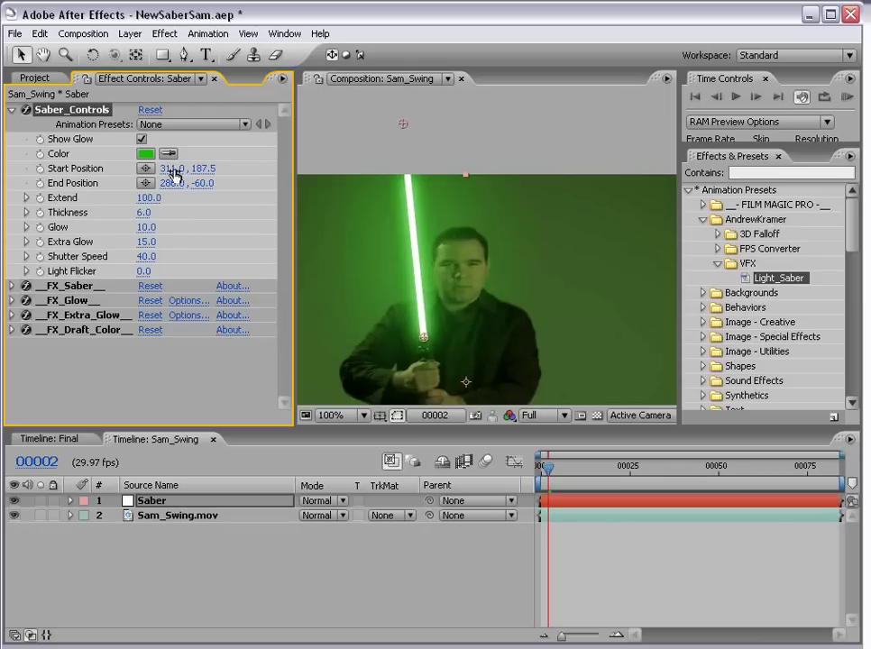
pyautogui.click(141, 139)
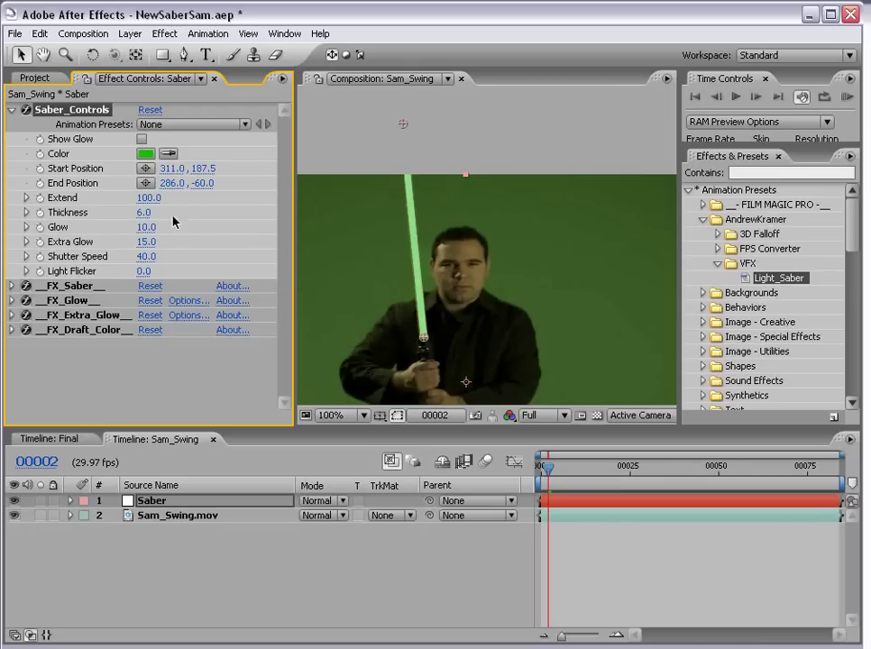
# Try thinner and wider blades, leaving Thickness at 6.0, and reset the view to 100%.
pyautogui.moveTo(143, 213); pyautogui.dragTo(156, 210)
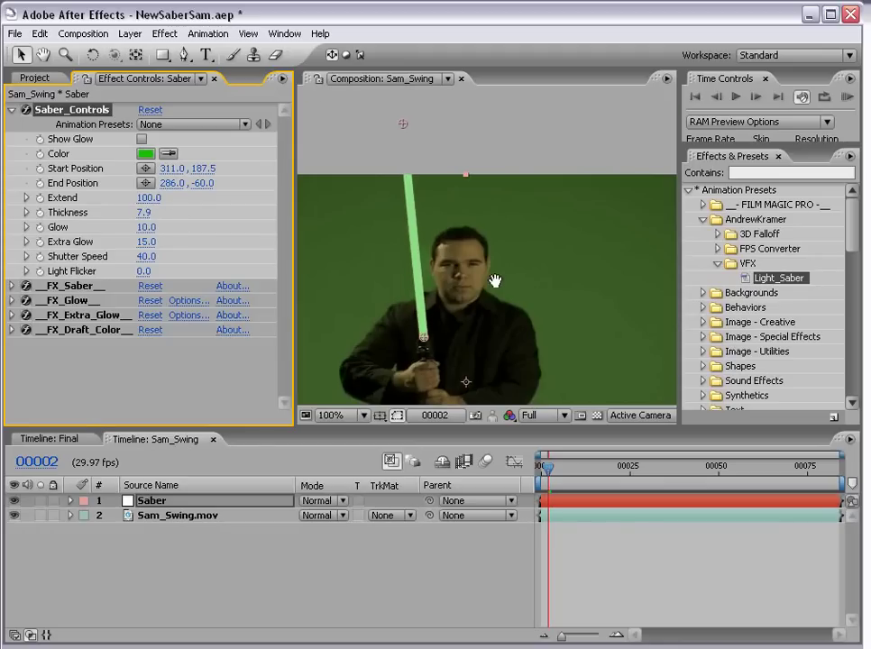
pyautogui.scroll(1, 491, 278)
pyautogui.moveTo(146, 212); pyautogui.dragTo(117, 213)
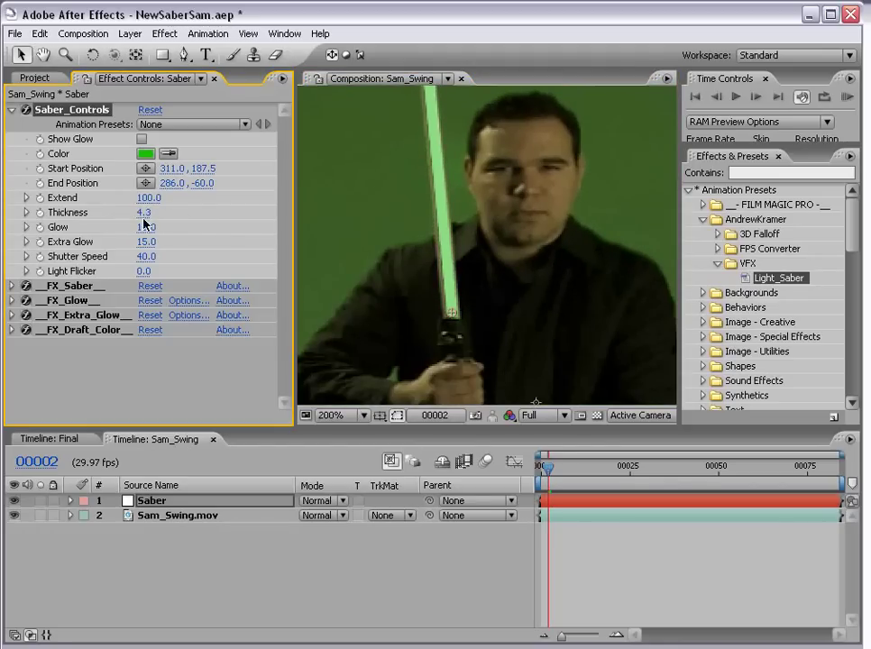
pyautogui.hotkey('ctrl', 'z')
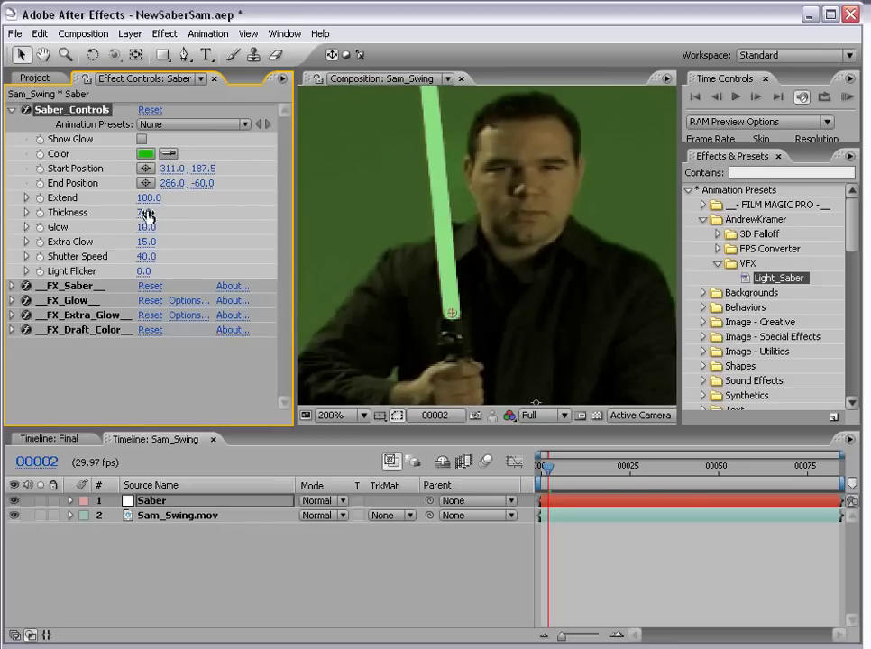
pyautogui.moveTo(142, 216); pyautogui.dragTo(178, 217)
pyautogui.hotkey('ctrl', 'z')
pyautogui.press('h')
pyautogui.scroll(-1, 501, 258)
# Restore blade thickness to 6.0, turn on Show Glow, and set Light Flicker to 10.
pyautogui.hotkey('ctrl', 'z')
pyautogui.press('v')
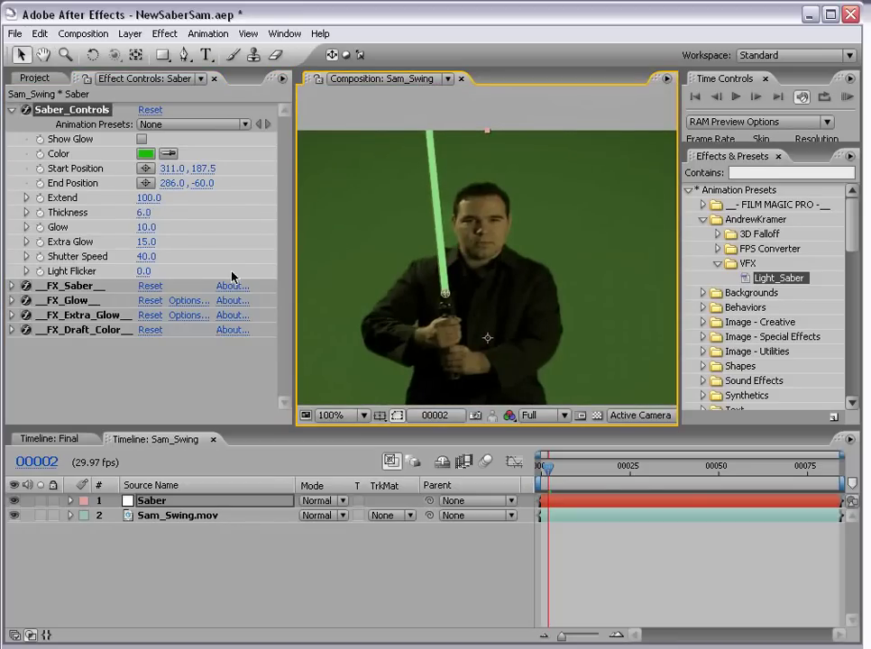
pyautogui.click(141, 139)
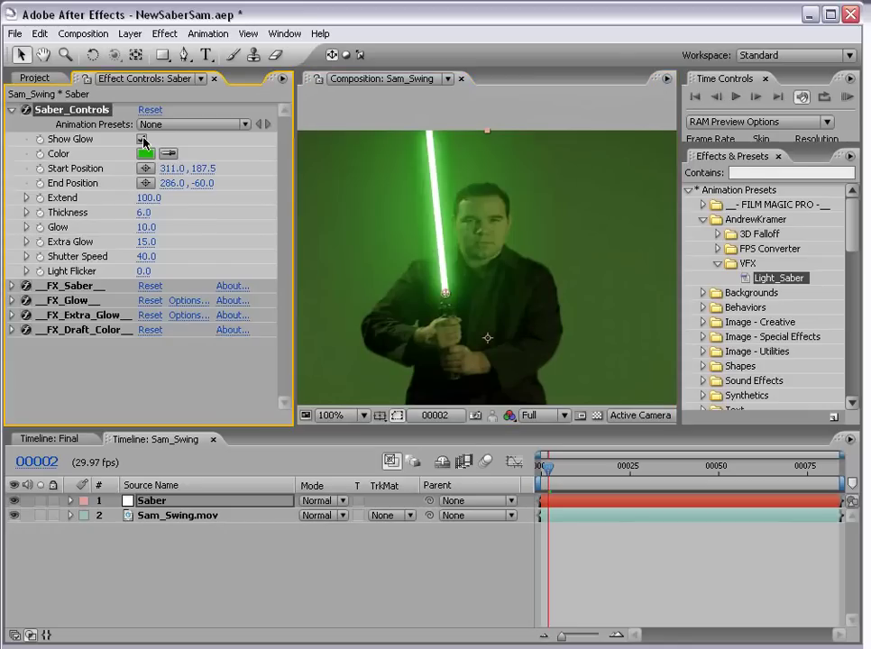
pyautogui.moveTo(145, 227)
pyautogui.mouseDown()
pyautogui.moveTo(171, 224)
pyautogui.moveTo(42, 242)
pyautogui.moveTo(149, 241)
pyautogui.mouseUp()
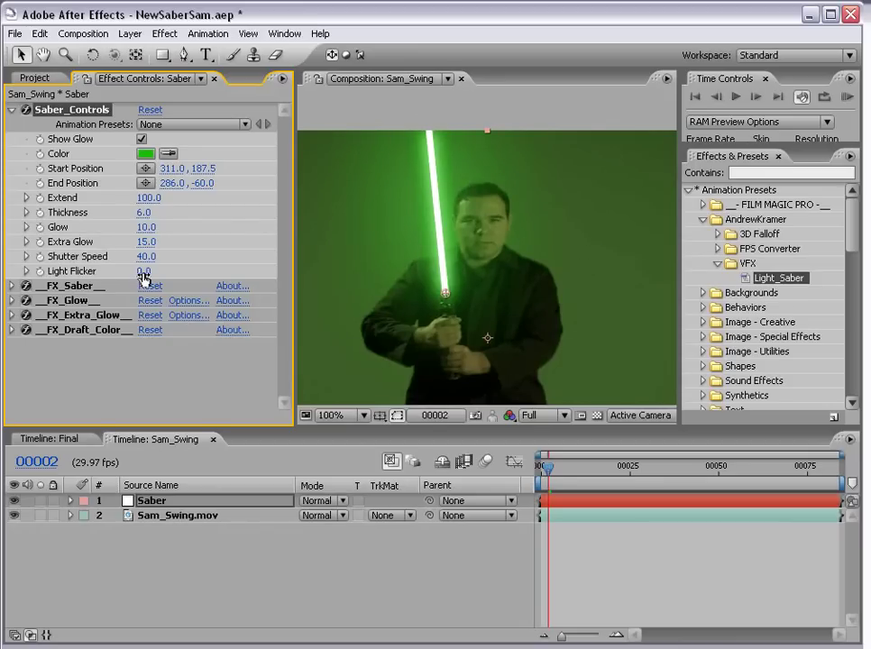
pyautogui.moveTo(143, 277); pyautogui.dragTo(360, 265)
# Hide Sam_Swing.mov and RAM-preview the flickering saber alone on black.
pyautogui.click(13, 515)
pyautogui.click(553, 542)
pyautogui.press('KP_0')
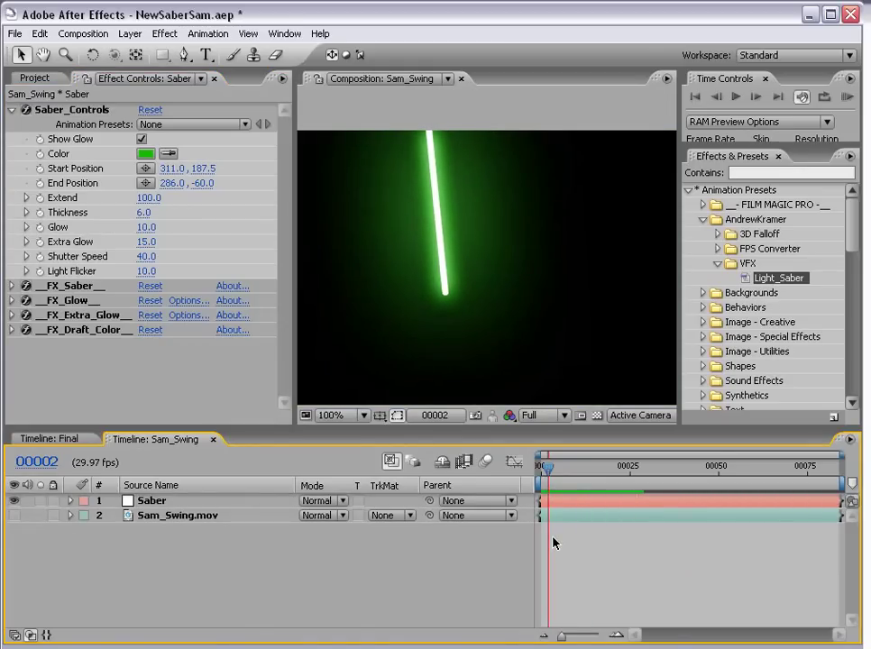
# Show Sam_Swing.mov again and set both Light Flicker and Extra Glow to 0.
pyautogui.click(13, 515)
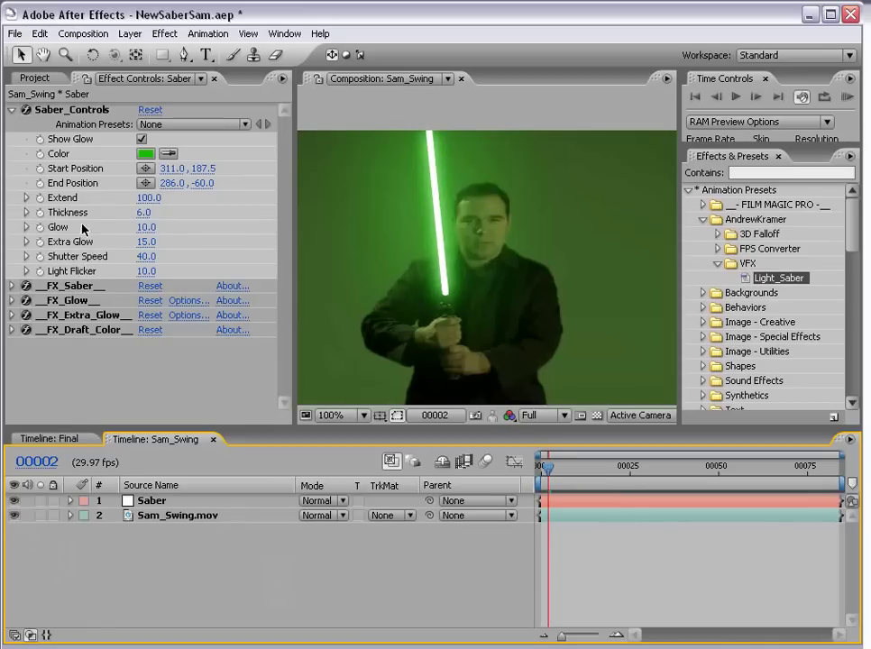
pyautogui.click(145, 271)
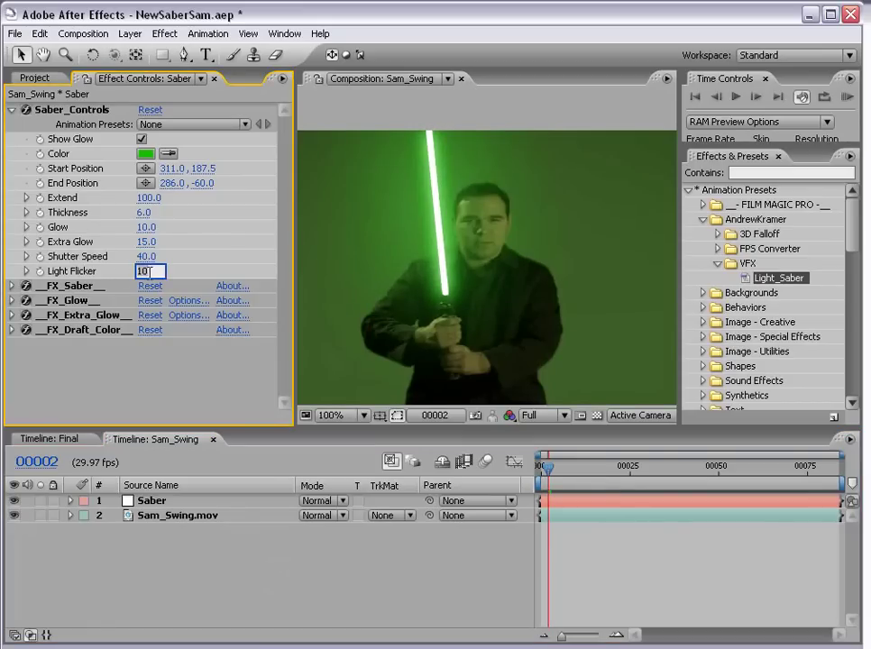
pyautogui.write('0')
pyautogui.press('Return')
pyautogui.click(147, 242)
pyautogui.write('0')
pyautogui.press('Return')
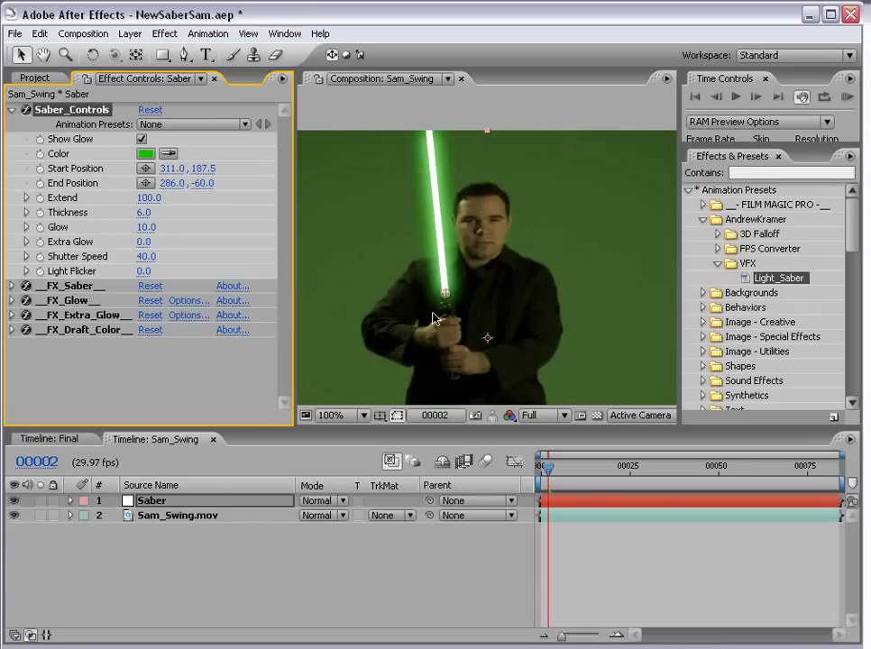
# Test-tilt the blade base and undo it, then raise Extra Glow slightly.
pyautogui.moveTo(445, 292); pyautogui.dragTo(517, 288)
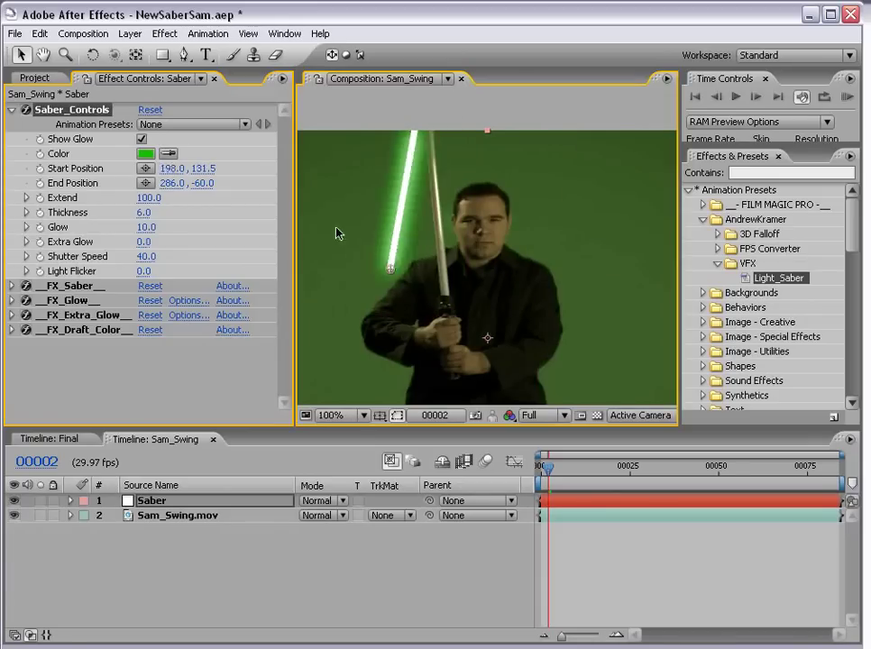
pyautogui.hotkey('ctrl', 'z')
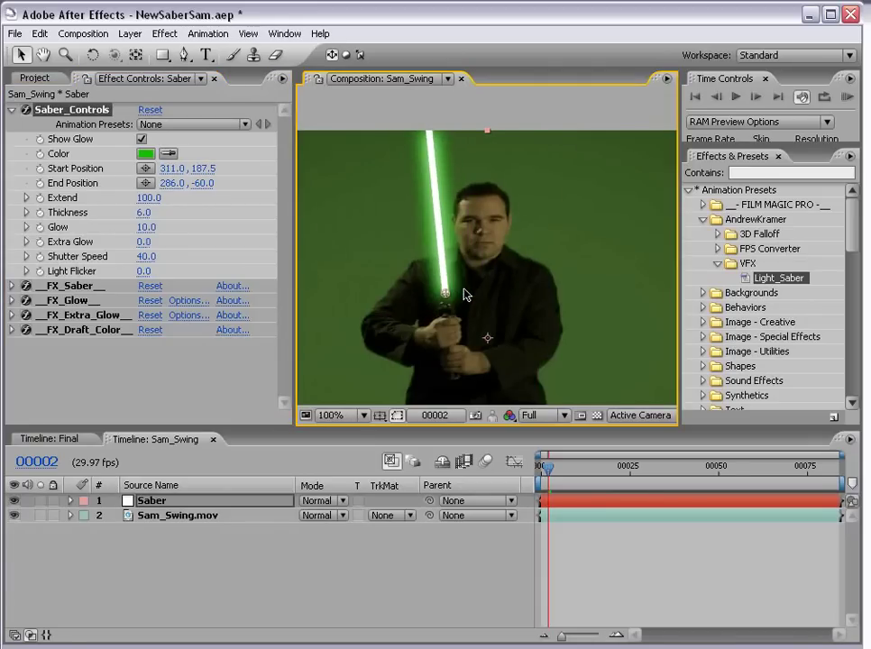
pyautogui.moveTo(143, 242); pyautogui.dragTo(200, 240)
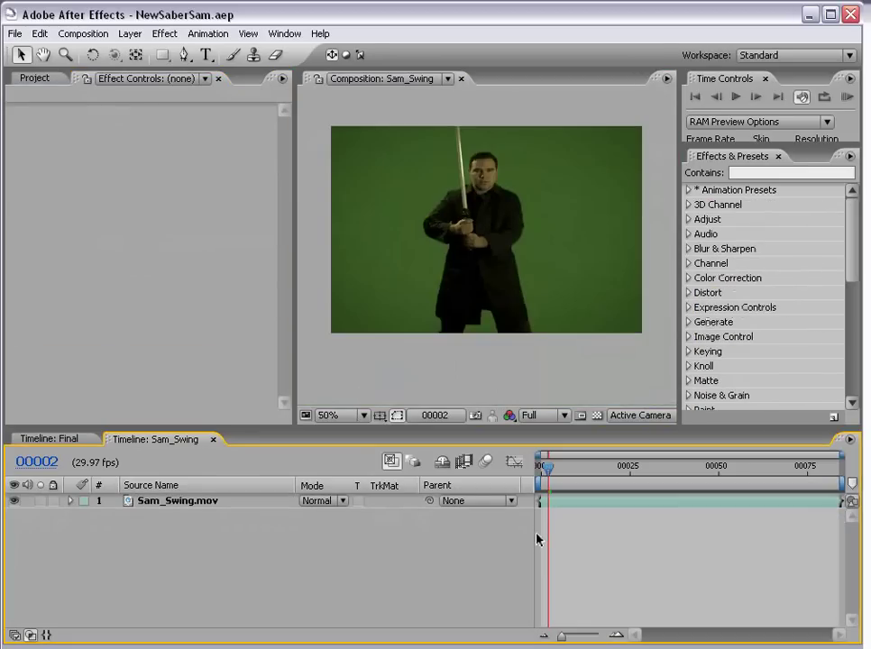
# Add a new comp-sized white solid named Green Saber to the Sam_Swing composition.
pyautogui.click(130, 33)
pyautogui.moveTo(138, 56)
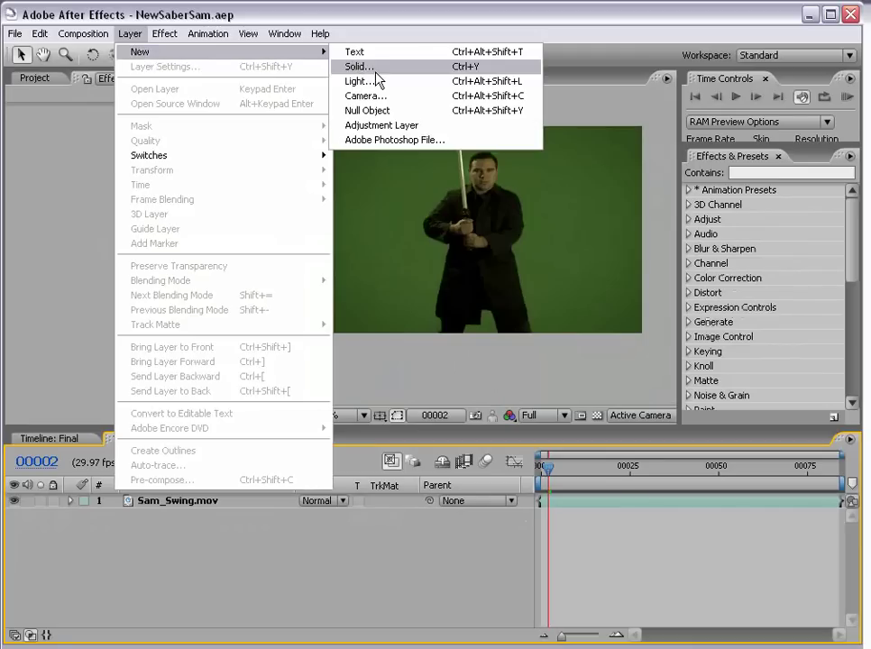
pyautogui.click(370, 68)
pyautogui.write('Green Saber')
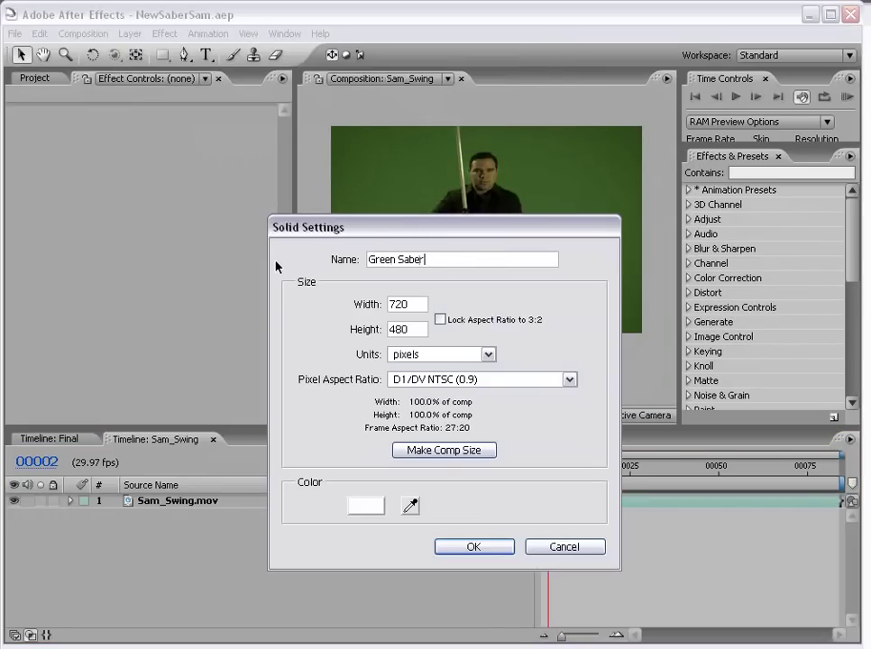
pyautogui.moveTo(435, 260); pyautogui.dragTo(320, 266)
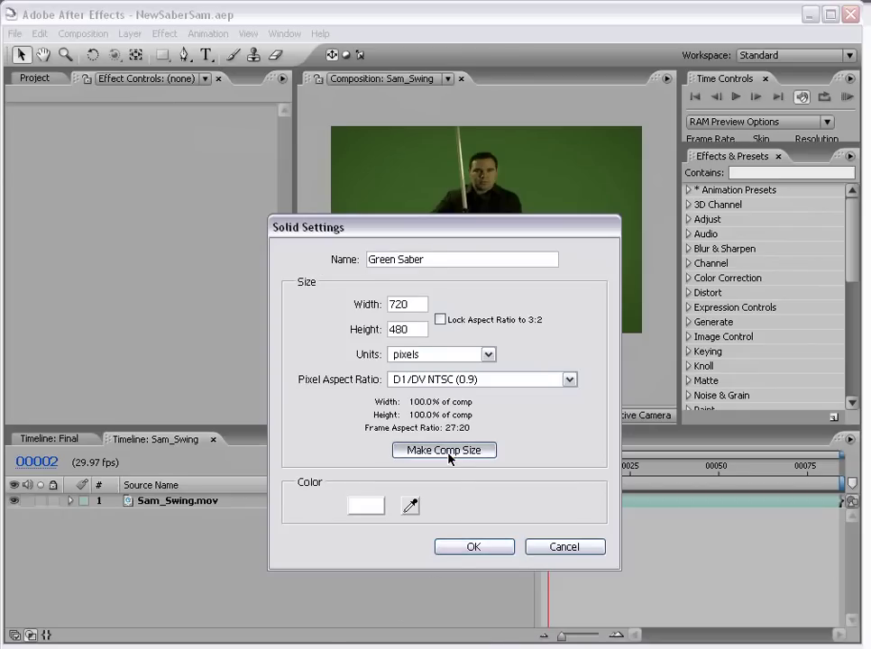
pyautogui.click(473, 546)
pyautogui.click(641, 549)
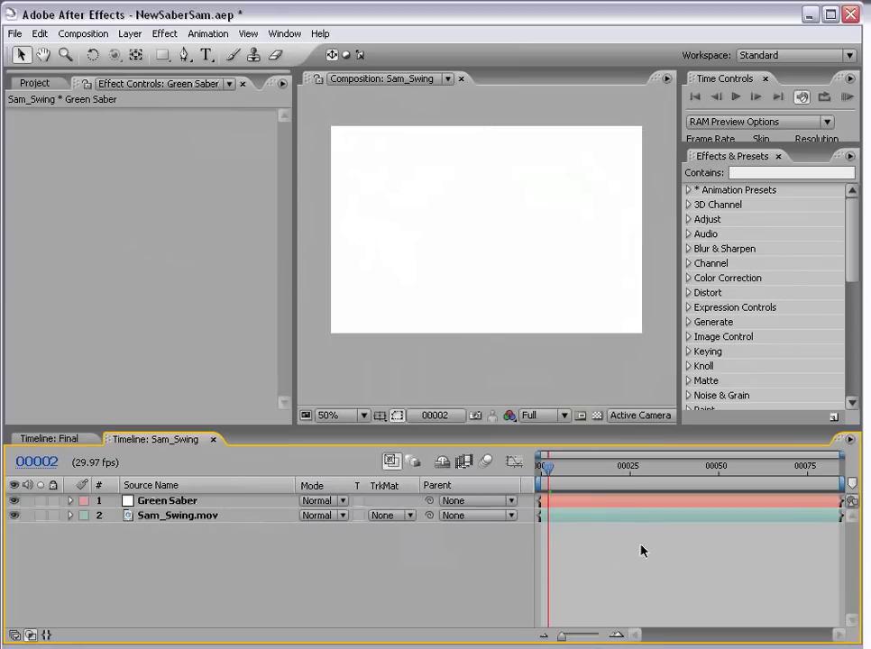
# Expand Animation Presets, the author's folder and VFX to show the Light_Saber preset.
pyautogui.click(689, 190)
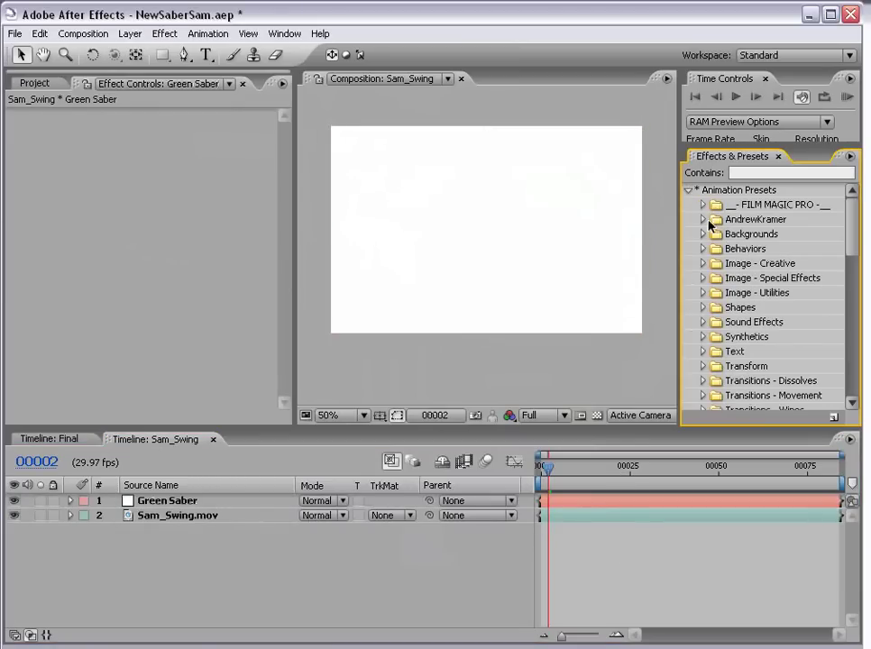
pyautogui.click(703, 220)
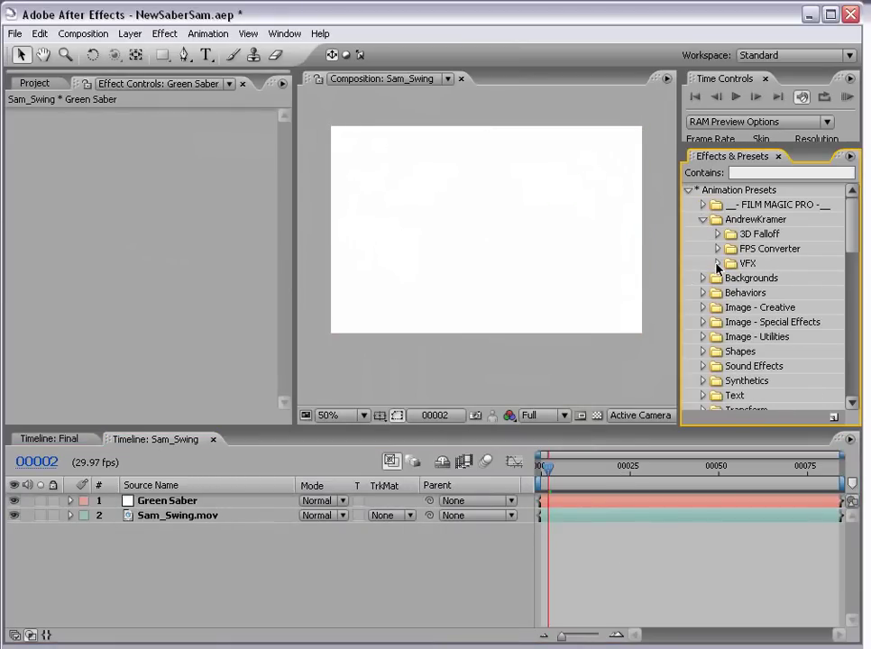
pyautogui.click(717, 263)
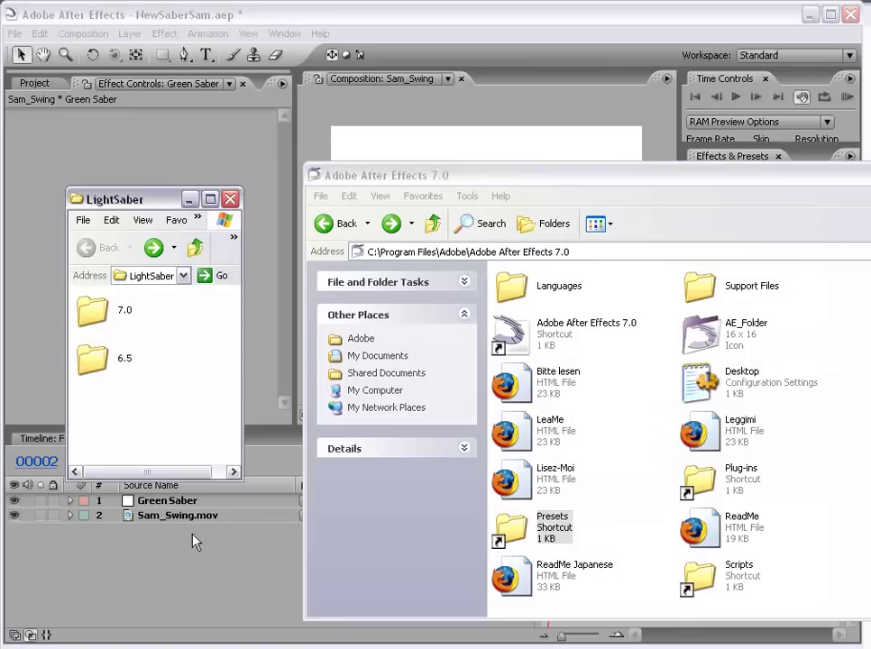
# Open the LightSaber 7.0 folder and select the preset folder inside it.
pyautogui.click(125, 306)
pyautogui.click(122, 363)
pyautogui.doubleClick(125, 309)
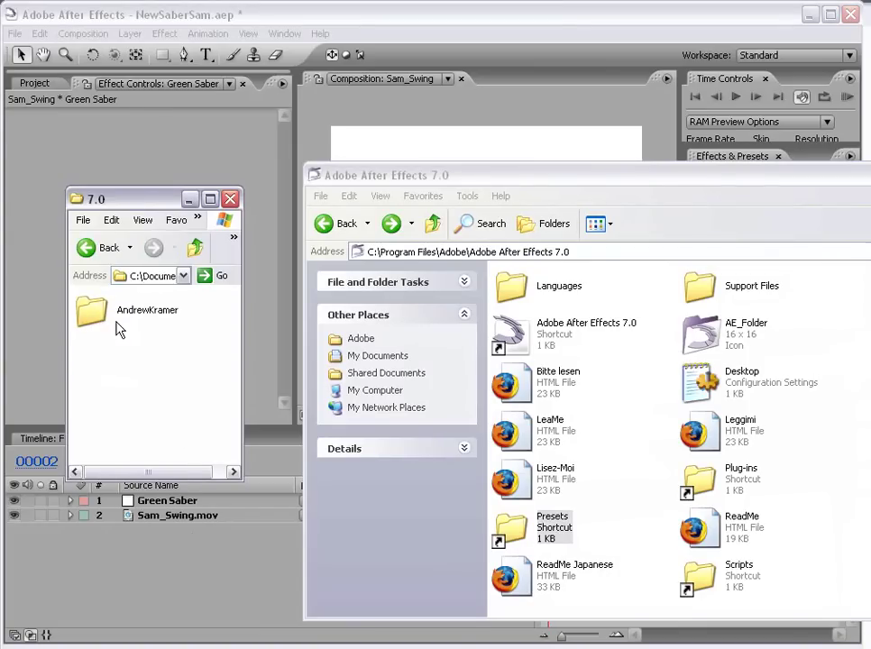
pyautogui.click(99, 323)
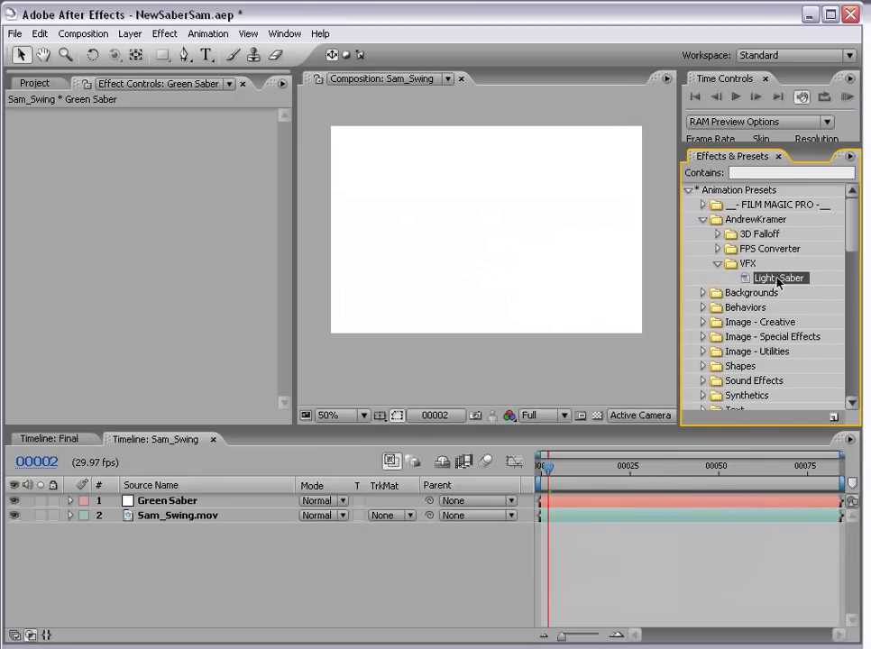
# Apply Light_Saber to the Green Saber layer and enable Start and End Position keyframes.
pyautogui.moveTo(777, 281); pyautogui.dragTo(508, 263)
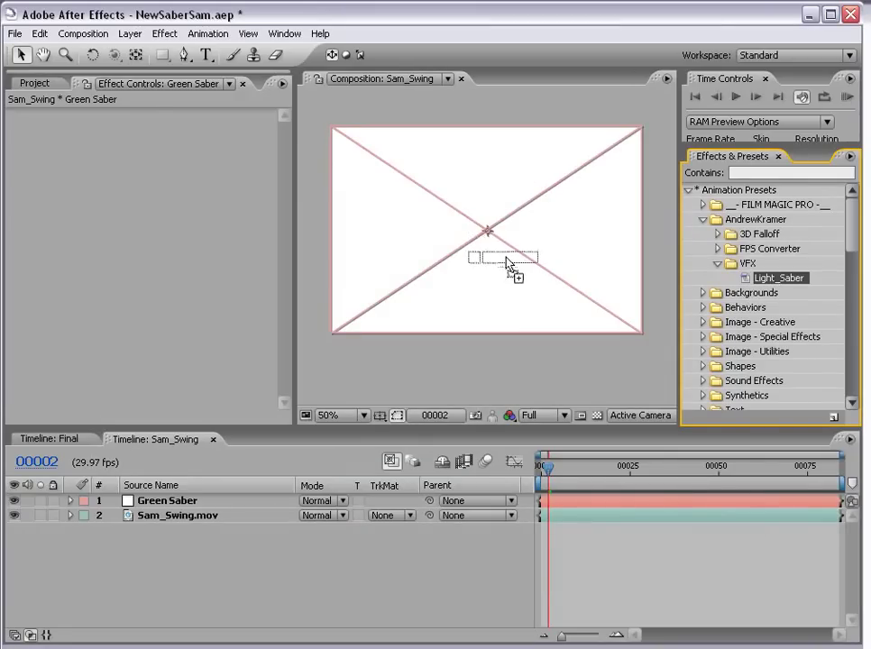
pyautogui.click(486, 371)
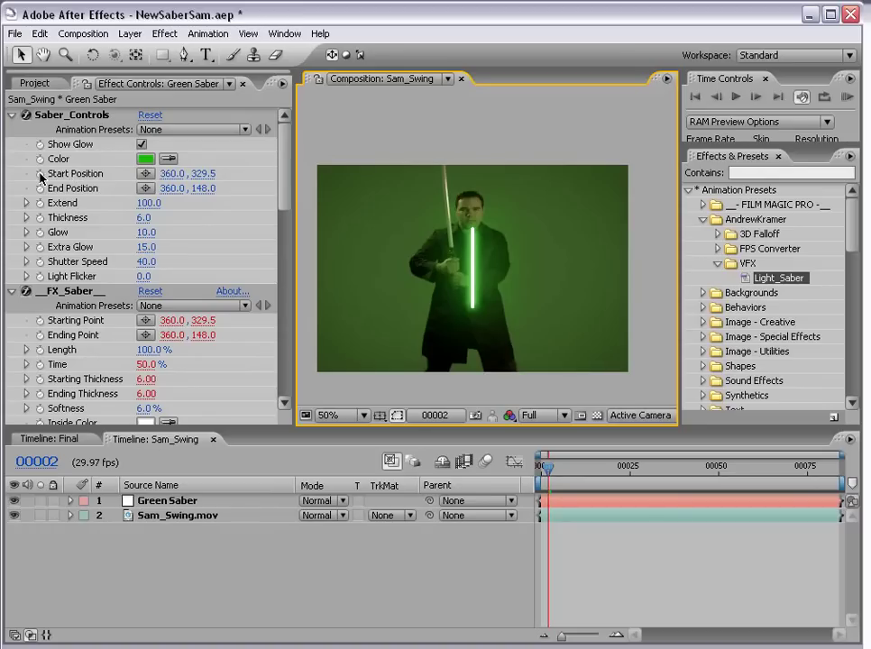
pyautogui.click(40, 176)
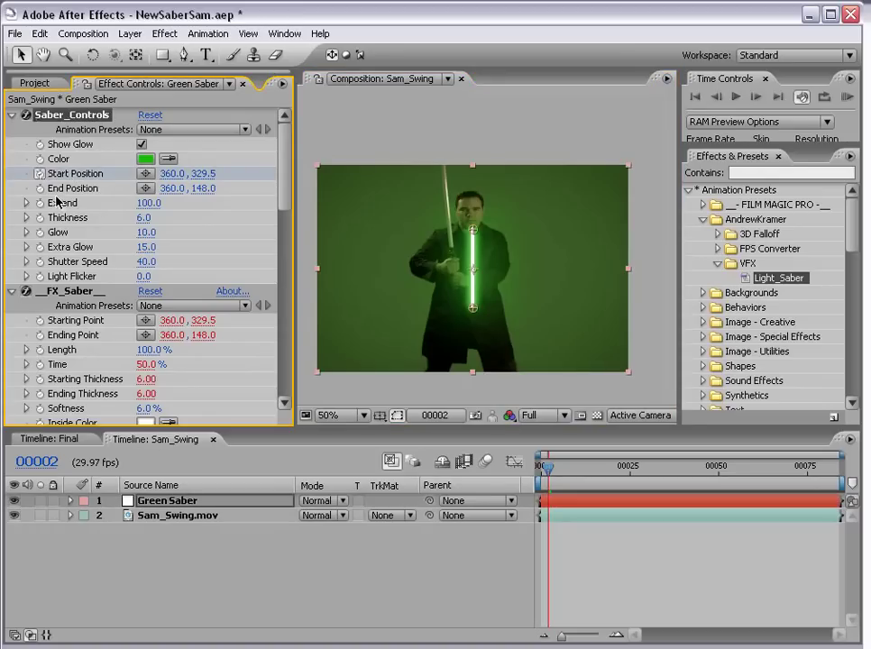
pyautogui.click(39, 189)
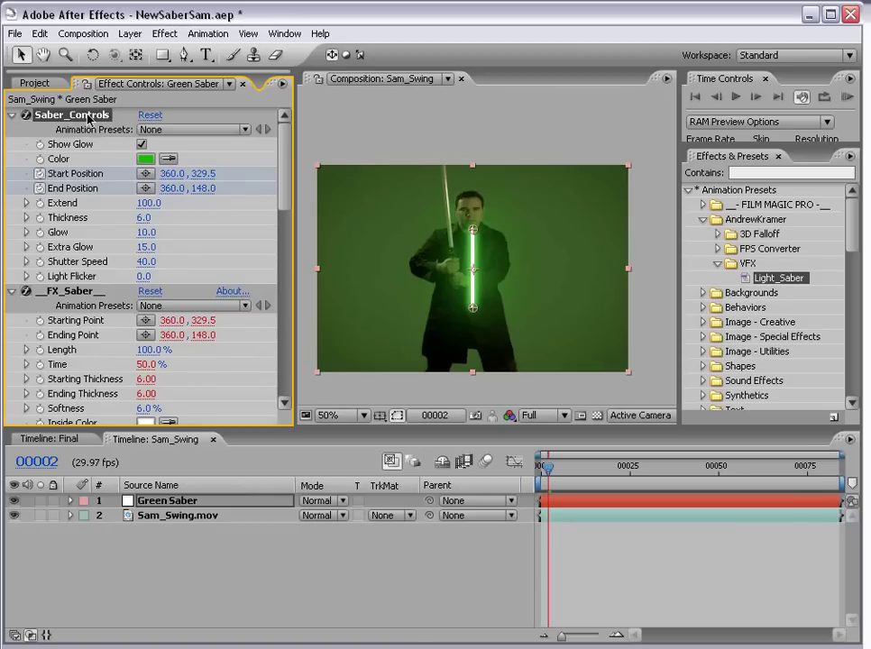
# Align the blade along the prop sword, spanning 310.0, 184.5 to 283.0, -65.0.
pyautogui.moveTo(475, 233); pyautogui.dragTo(445, 146)
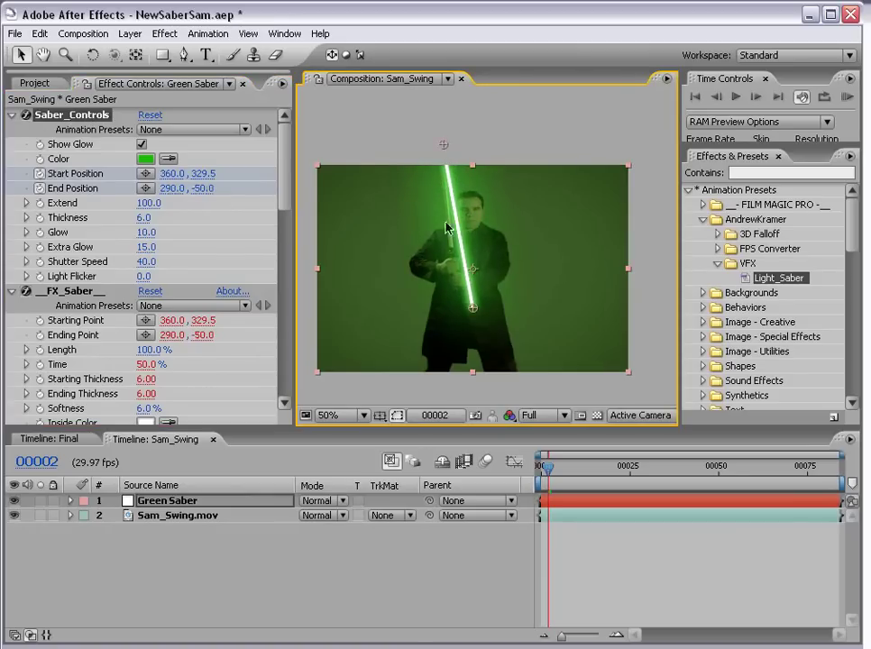
pyautogui.scroll(2, 447, 191)
pyautogui.moveTo(481, 351); pyautogui.dragTo(436, 226)
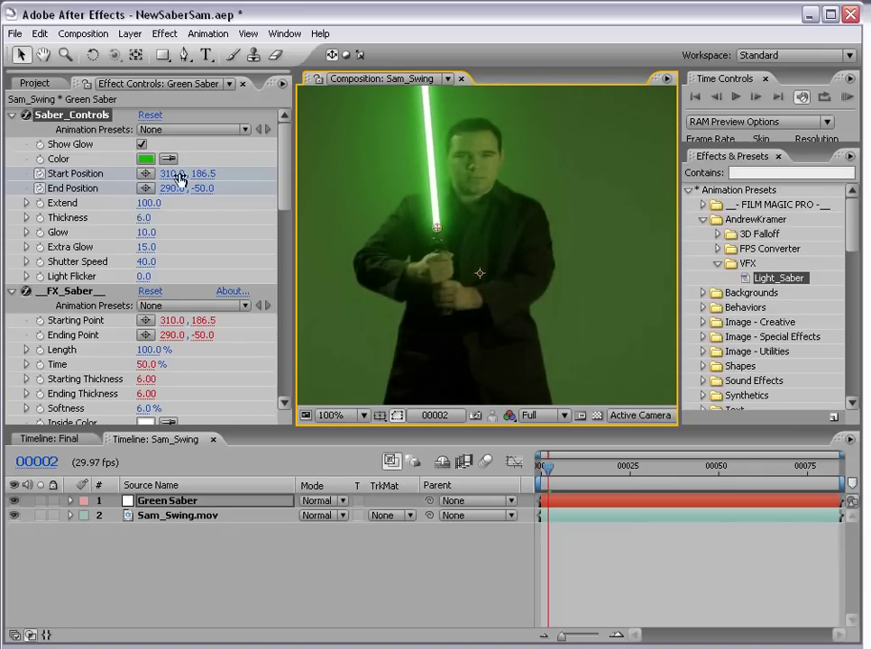
pyautogui.moveTo(439, 228)
pyautogui.mouseDown()
pyautogui.moveTo(477, 225)
pyautogui.moveTo(439, 229)
pyautogui.mouseUp()
pyautogui.scroll(3, 451, 279)
pyautogui.moveTo(432, 171); pyautogui.dragTo(423, 157)
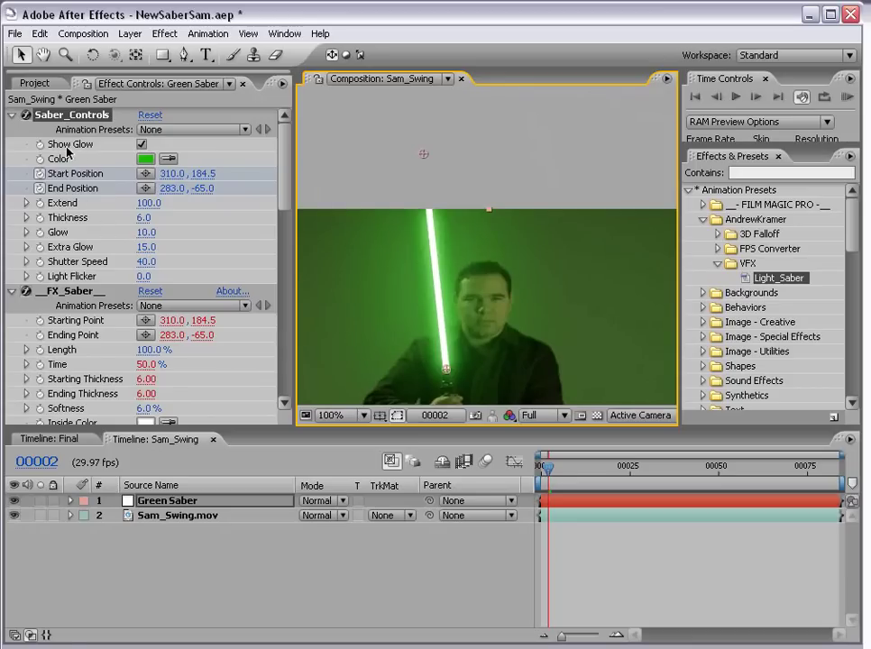
# Turn off Show Glow and nudge the blade tip and base onto the sword.
pyautogui.click(143, 145)
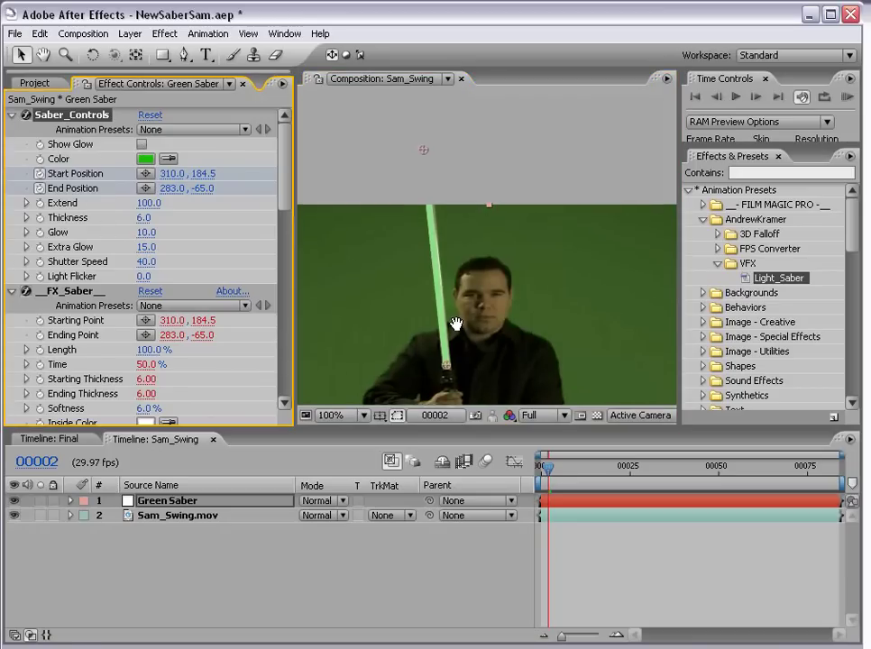
pyautogui.moveTo(422, 153); pyautogui.dragTo(424, 152)
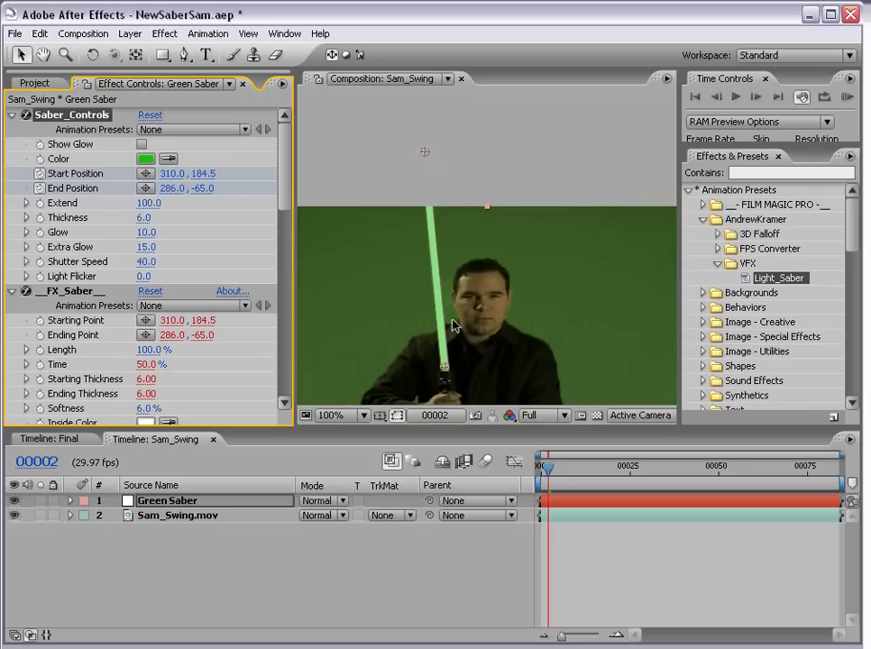
pyautogui.moveTo(466, 364)
pyautogui.mouseDown()
pyautogui.moveTo(460, 287)
pyautogui.moveTo(442, 285)
pyautogui.mouseUp()
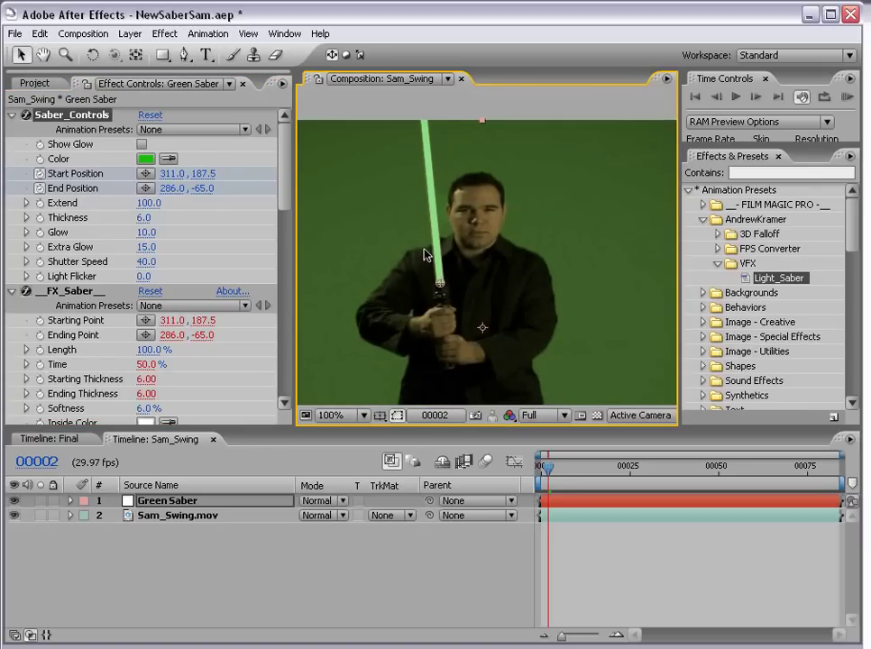
# At frame 3, align the blade with the sword: 316.0, 186.5 to 287.0, -65.0.
pyautogui.press('pagedown')
pyautogui.moveTo(440, 286); pyautogui.dragTo(444, 287)
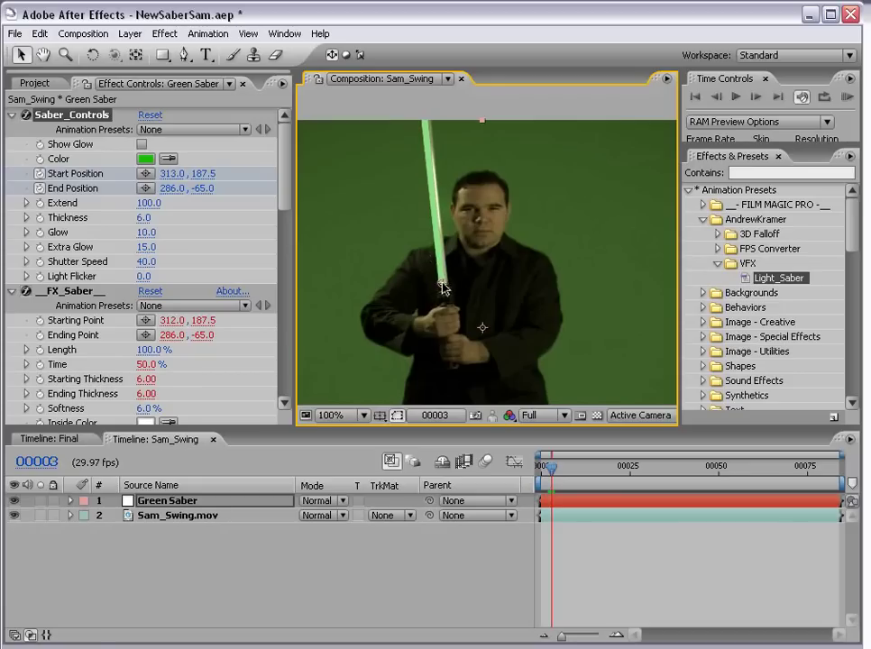
pyautogui.moveTo(439, 209); pyautogui.dragTo(449, 286)
pyautogui.moveTo(429, 136); pyautogui.dragTo(429, 136)
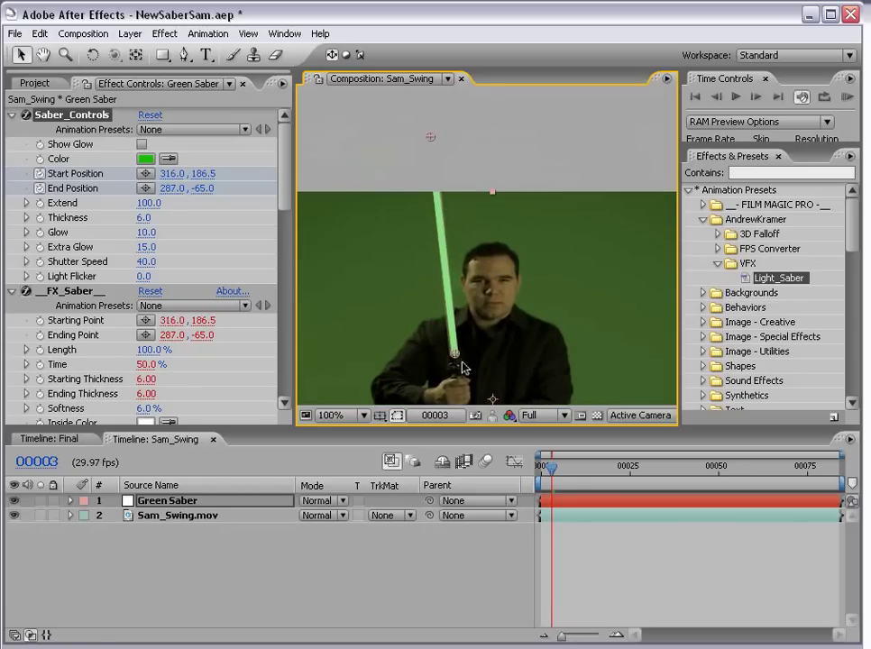
pyautogui.click(563, 502)
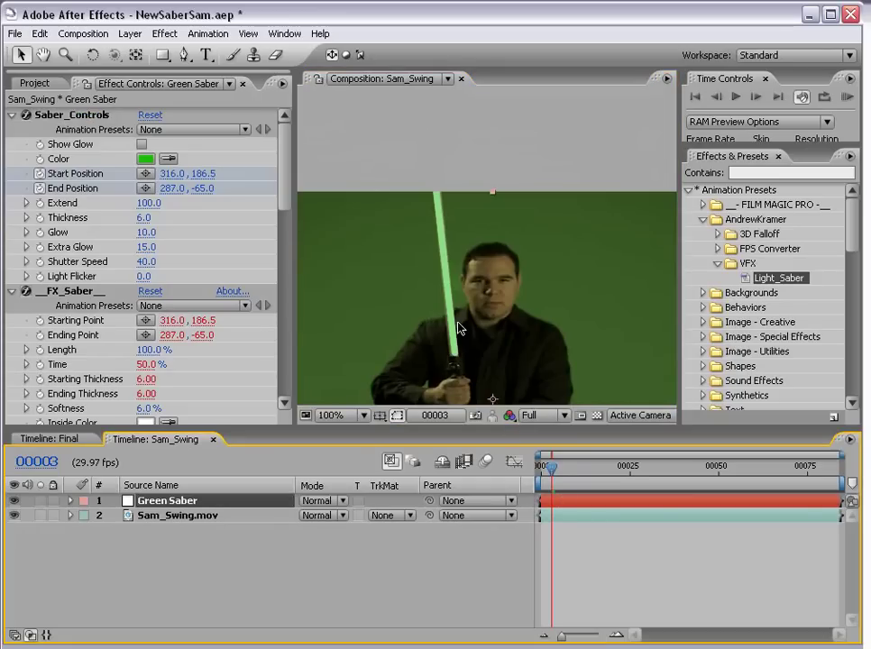
# Reveal keyframes with U, zoom the timeline, and align the blade to the sword at frame 4.
pyautogui.press('u')
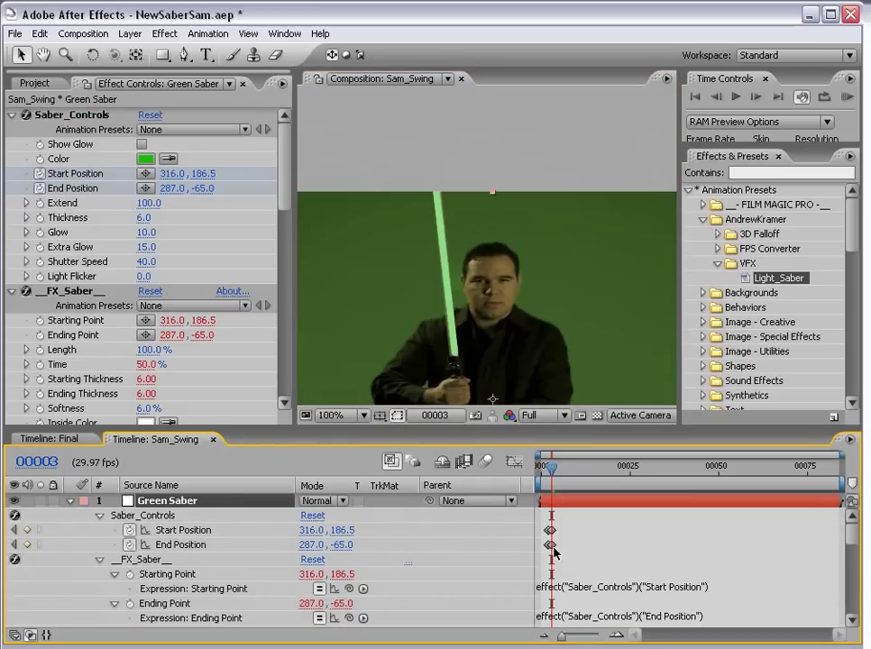
pyautogui.press('=')
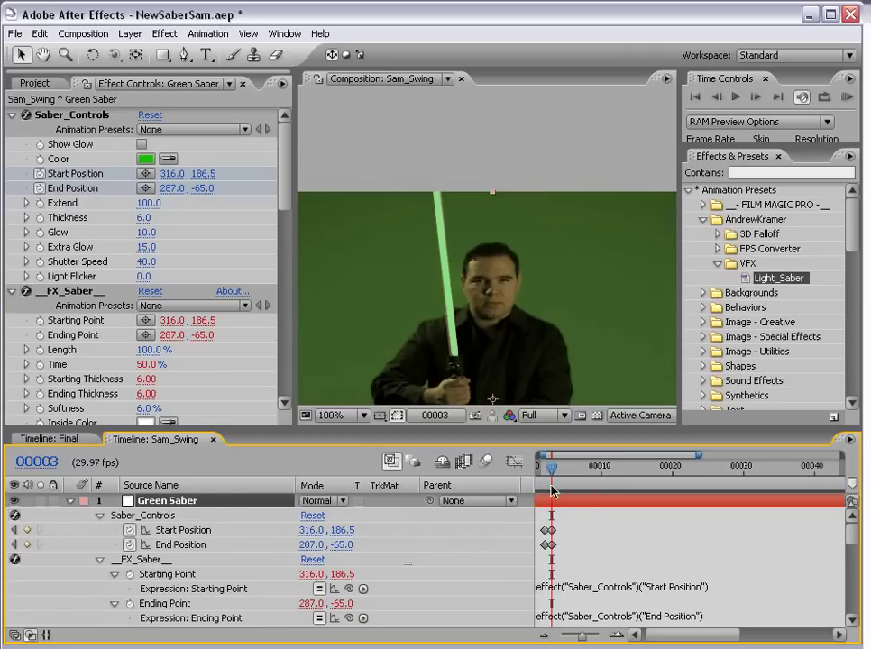
pyautogui.press('pagedown')
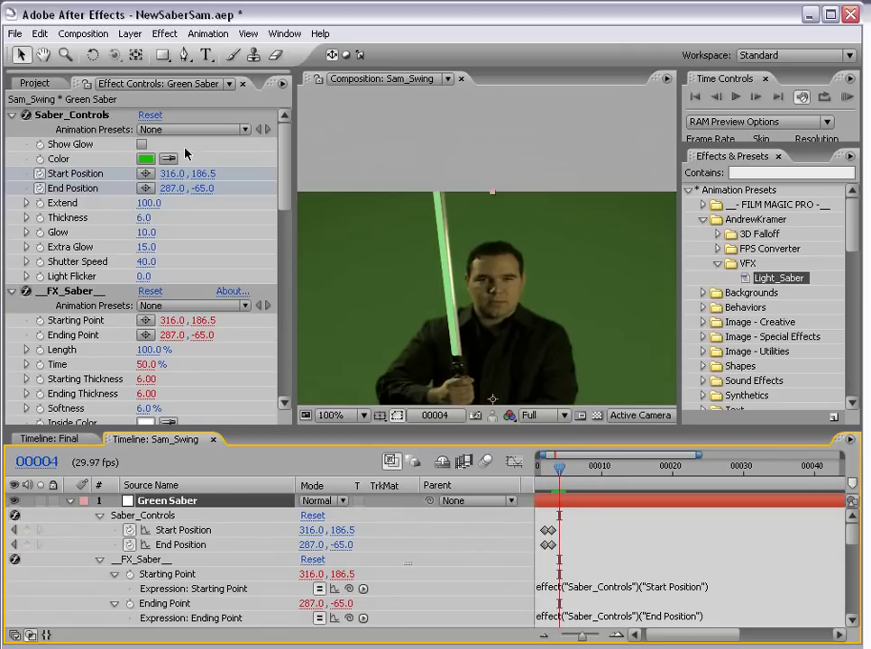
pyautogui.click(54, 115)
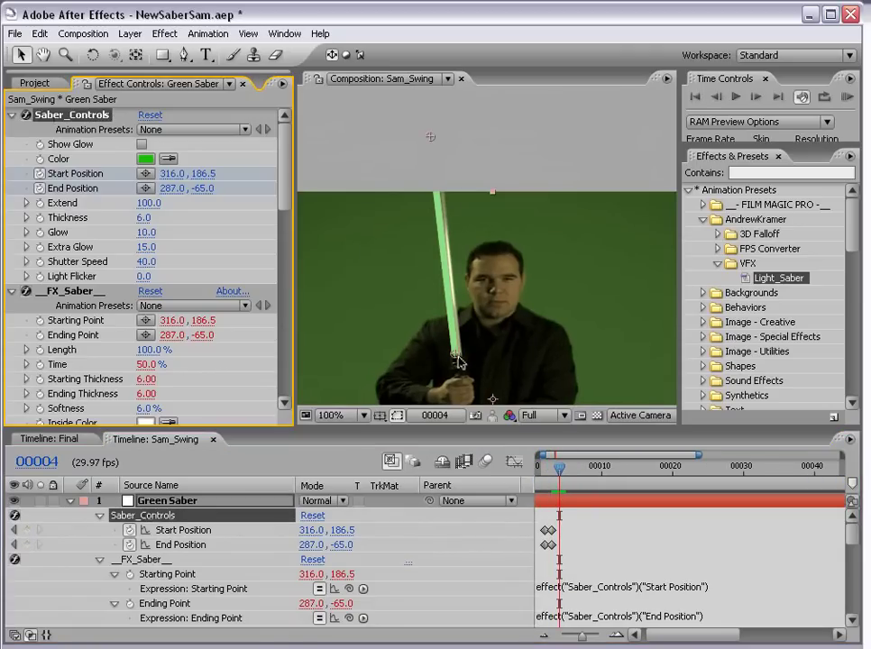
pyautogui.moveTo(457, 359); pyautogui.dragTo(460, 359)
pyautogui.moveTo(429, 139); pyautogui.dragTo(435, 139)
# Keyframe the blade base and tip onto the sword for frames 5 through 7.
pyautogui.press('pagedown')
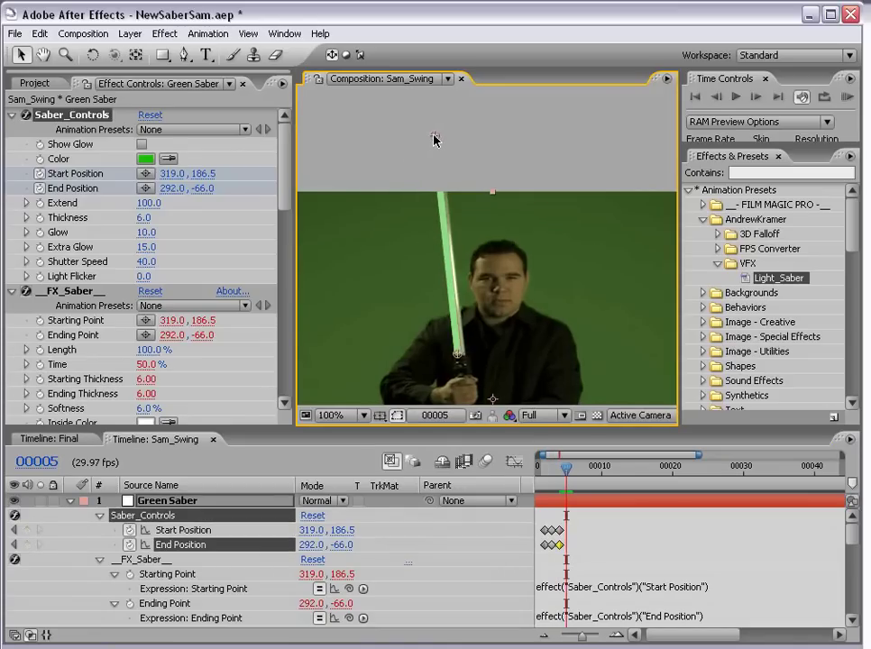
pyautogui.moveTo(457, 359); pyautogui.dragTo(464, 359)
pyautogui.press('pagedown')
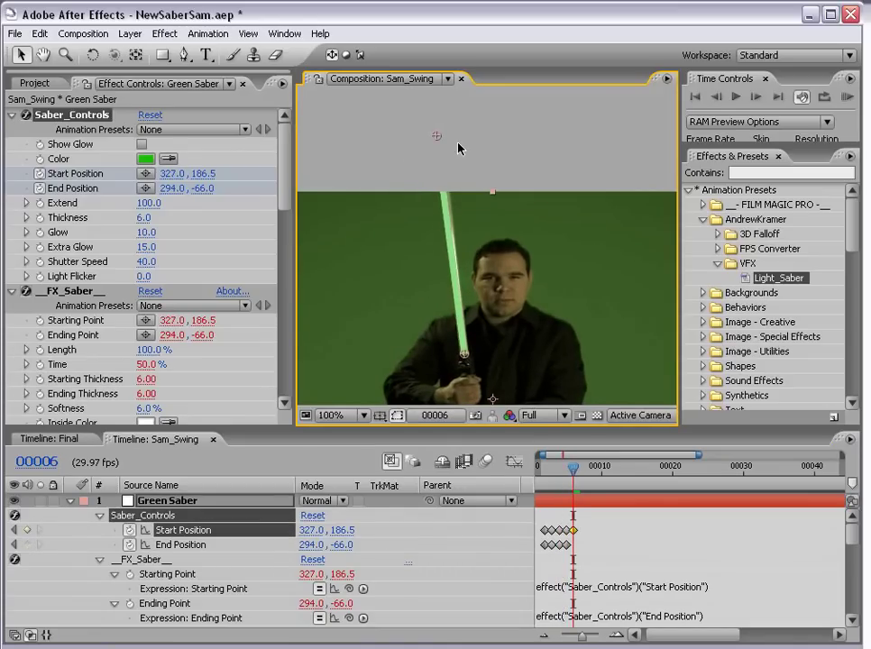
pyautogui.moveTo(438, 139); pyautogui.dragTo(440, 139)
pyautogui.press('pagedown')
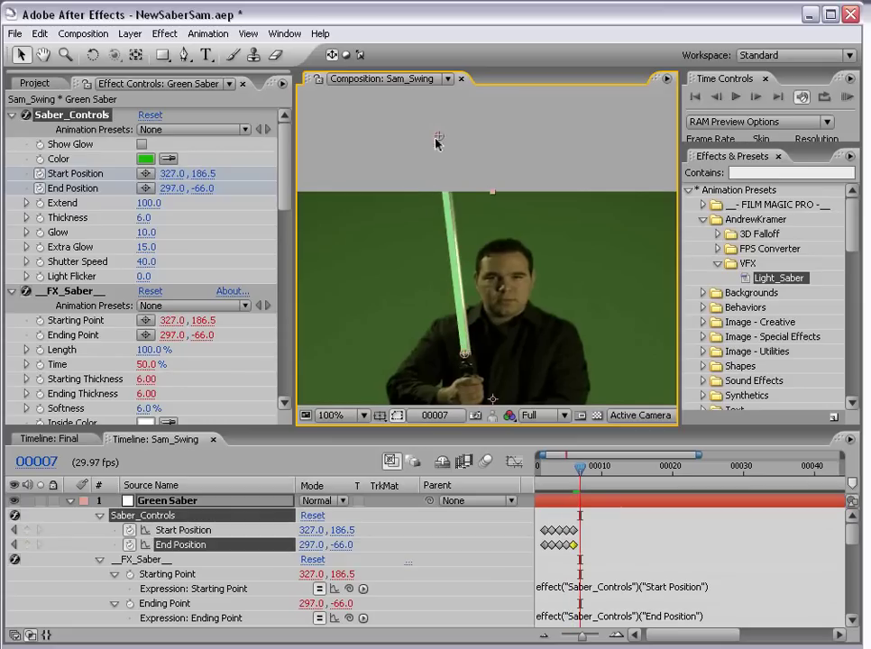
pyautogui.moveTo(461, 356); pyautogui.dragTo(464, 356)
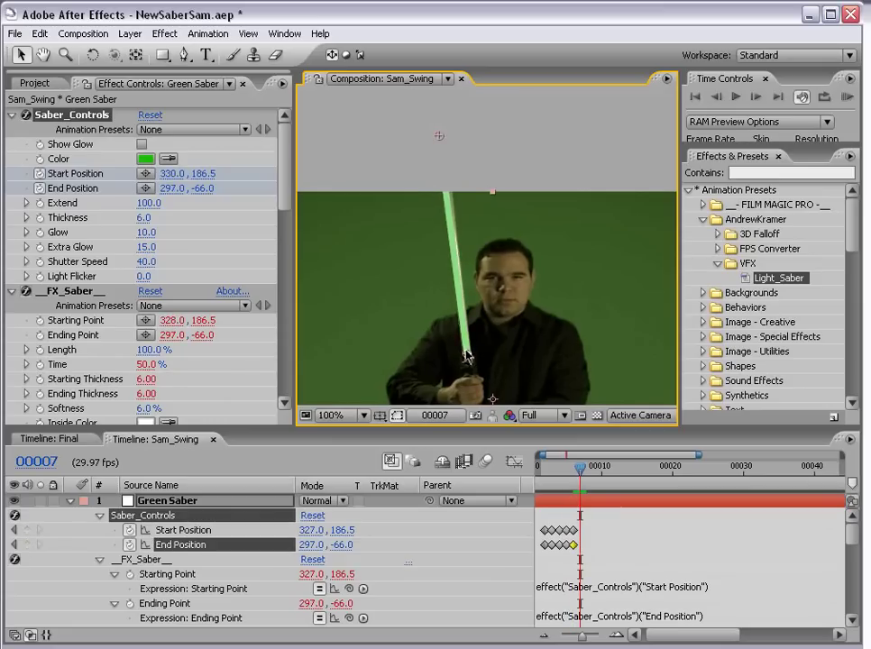
pyautogui.moveTo(440, 140); pyautogui.dragTo(444, 137)
pyautogui.press('pagedown')
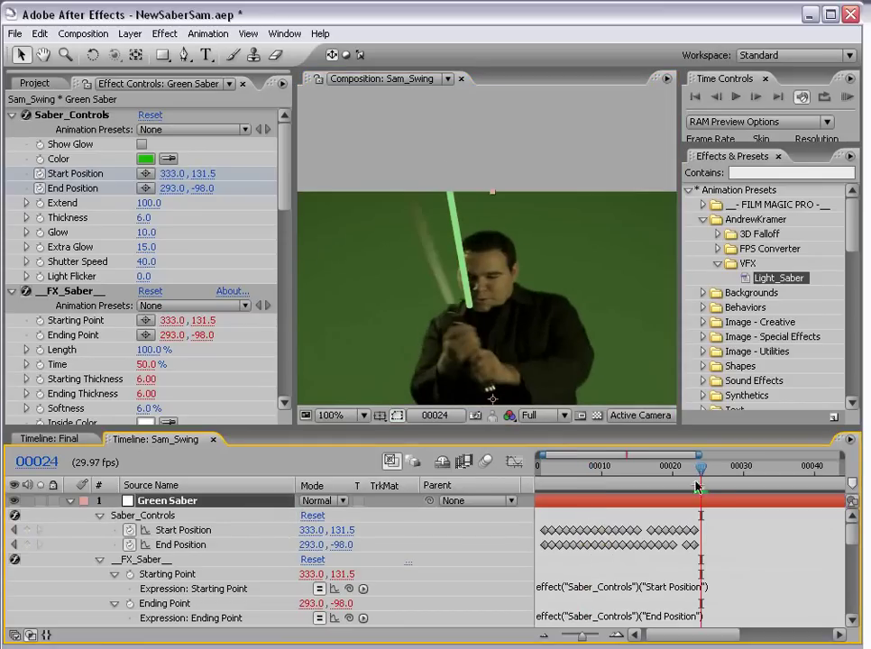
# At frame 24, move the blade base onto the hilt and swing the tip left along the sword.
pyautogui.click(117, 116)
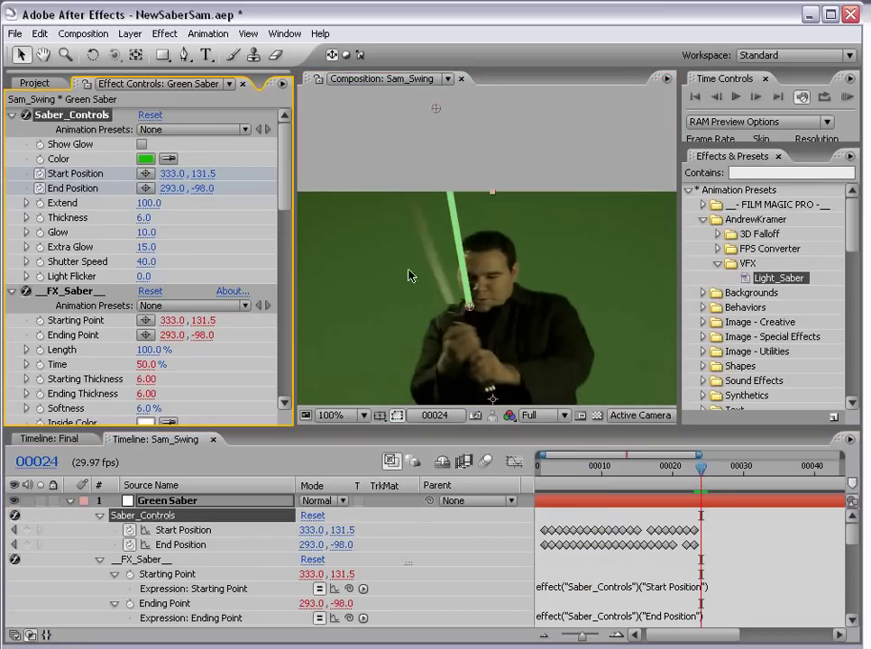
pyautogui.moveTo(467, 311); pyautogui.dragTo(450, 306)
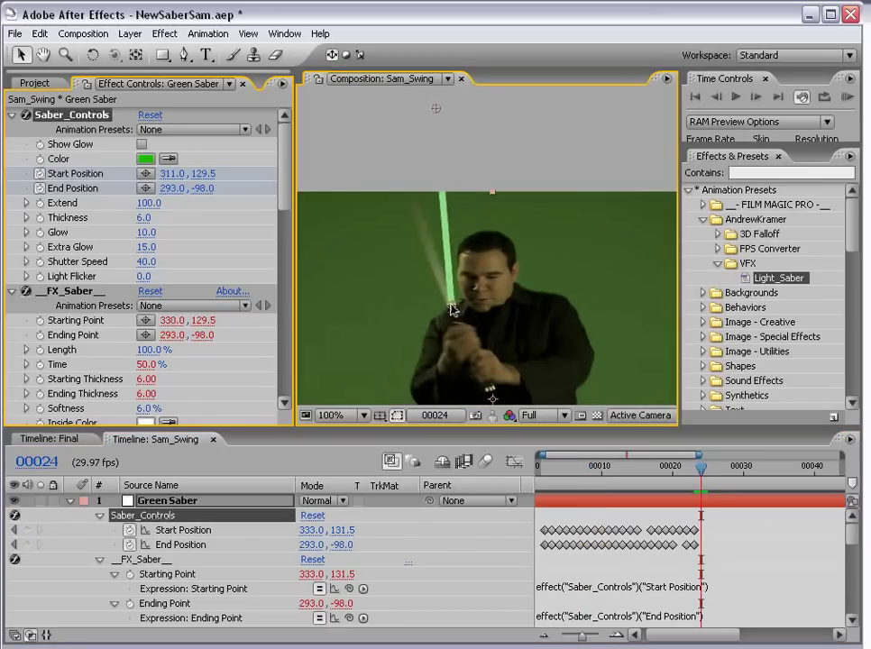
pyautogui.moveTo(435, 112); pyautogui.dragTo(378, 116)
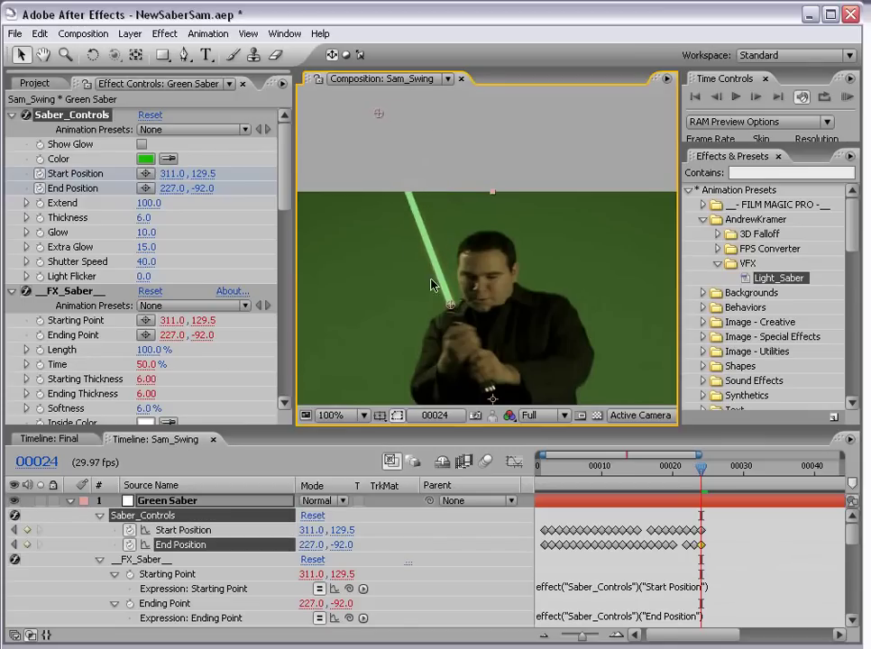
pyautogui.scroll(-3, 464, 315)
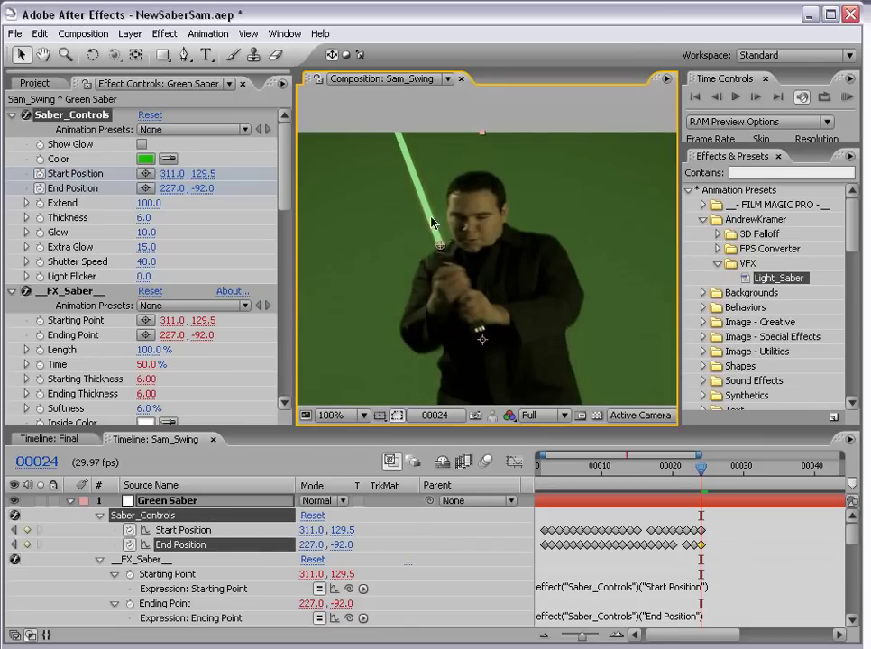
pyautogui.moveTo(428, 225); pyautogui.dragTo(459, 257)
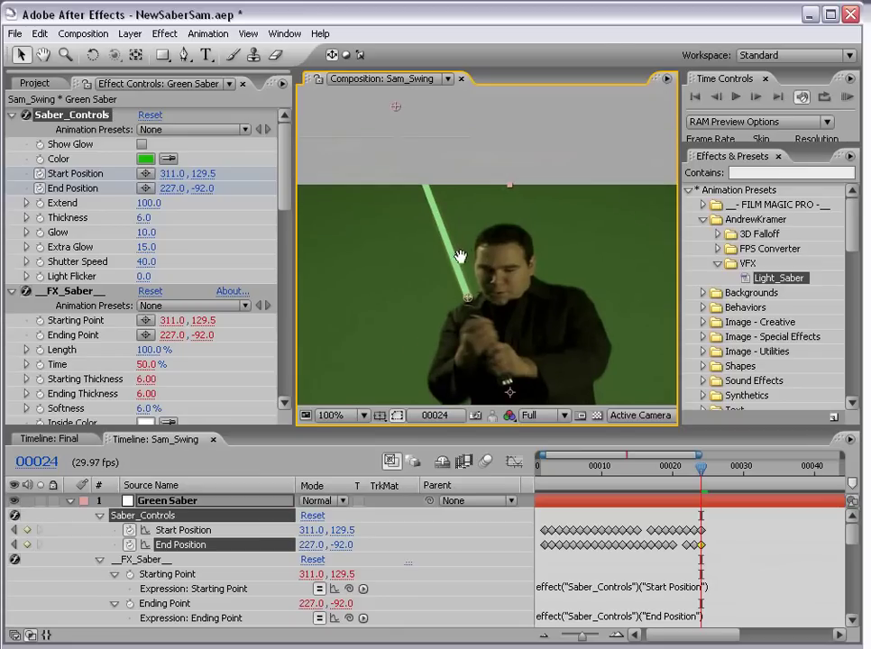
# Keyframe the saber base and tip onto the sword for frames 25 and 26.
pyautogui.press('pagedown')
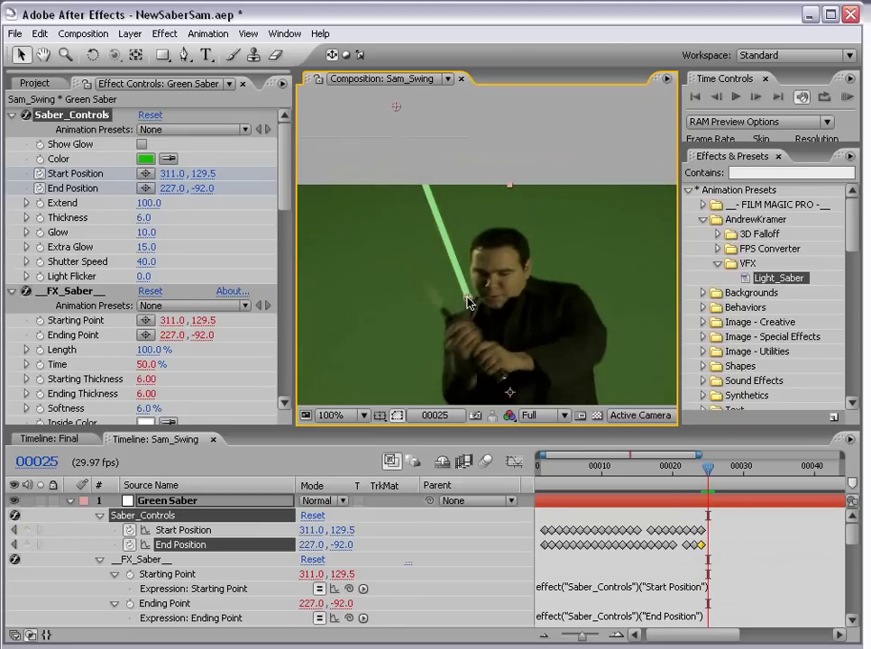
pyautogui.moveTo(466, 302); pyautogui.dragTo(440, 306)
pyautogui.moveTo(326, 151); pyautogui.dragTo(322, 154)
pyautogui.press('pagedown')
pyautogui.moveTo(439, 307); pyautogui.dragTo(418, 341)
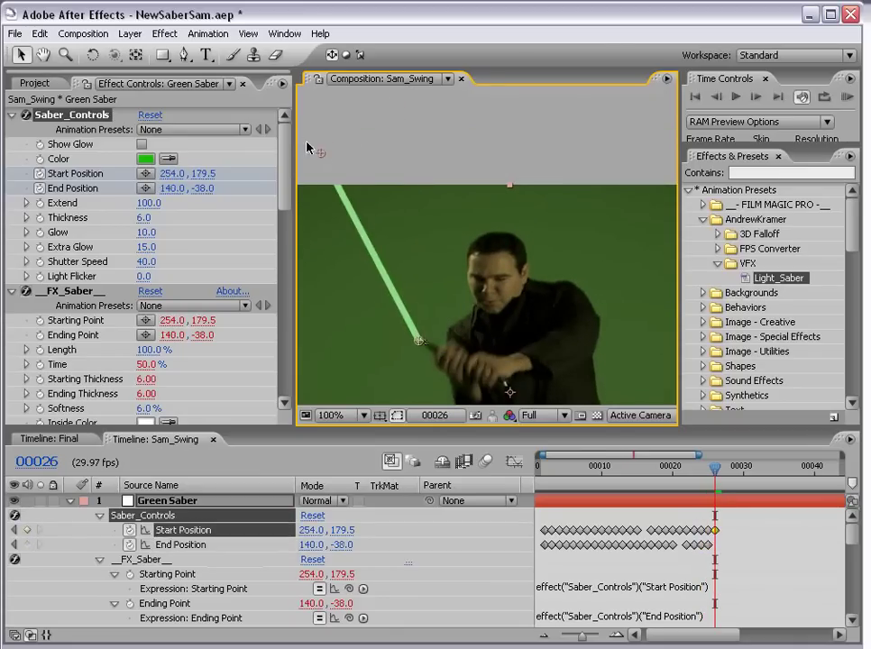
pyautogui.press(',')
pyautogui.moveTo(406, 198); pyautogui.dragTo(369, 238)
# On the following frames, move the saber base and tip down with the swinging sword.
pyautogui.press('pagedown')
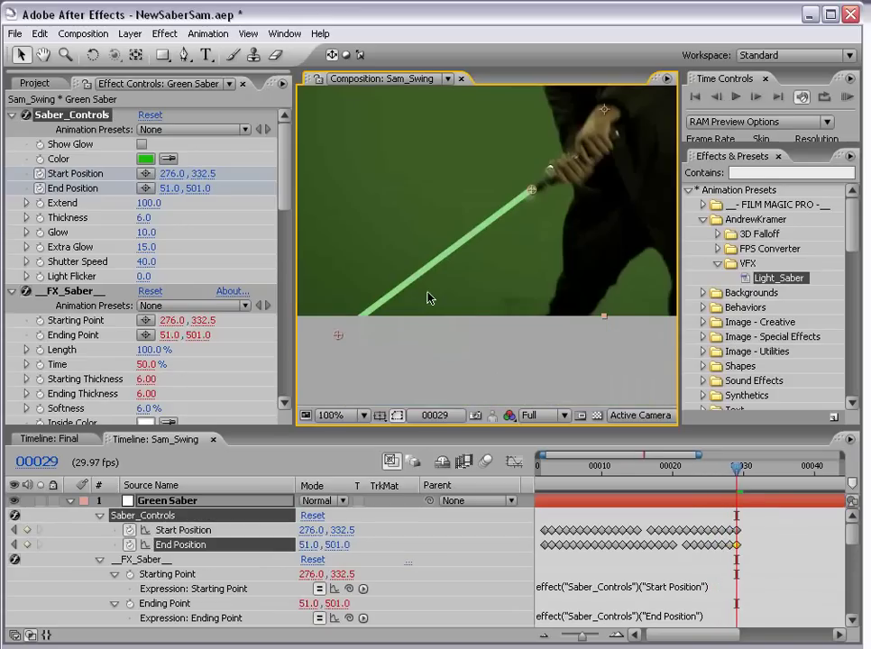
pyautogui.press('pagedown')
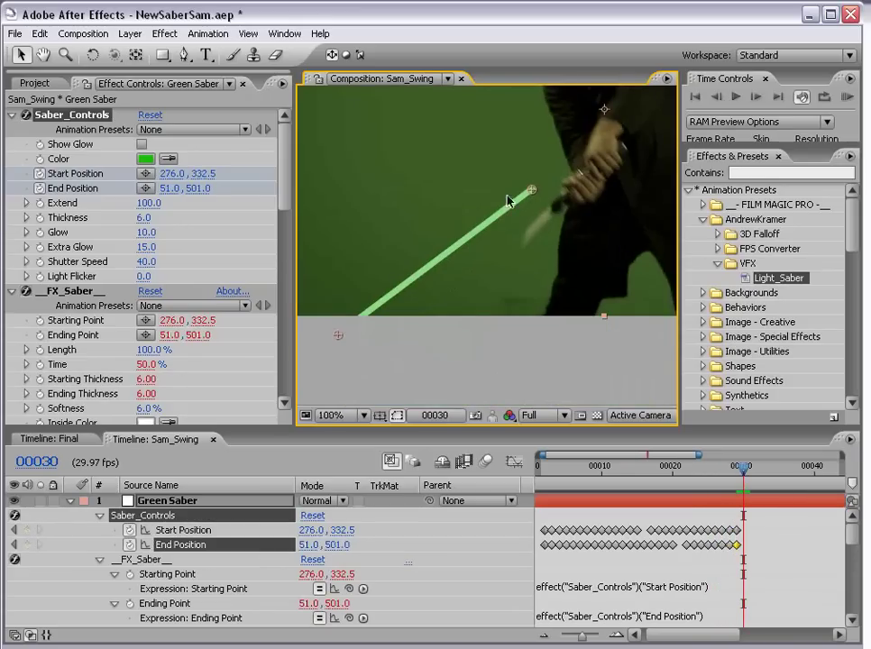
pyautogui.moveTo(533, 193); pyautogui.dragTo(550, 212)
pyautogui.moveTo(339, 334)
pyautogui.mouseDown()
pyautogui.moveTo(356, 388)
pyautogui.moveTo(378, 387)
pyautogui.mouseUp()
pyautogui.moveTo(524, 312)
pyautogui.mouseDown()
pyautogui.moveTo(534, 236)
pyautogui.moveTo(469, 282)
pyautogui.mouseUp()
pyautogui.scroll(-2, 494, 275)
pyautogui.scroll(2, 471, 272)
pyautogui.press('pagedown')
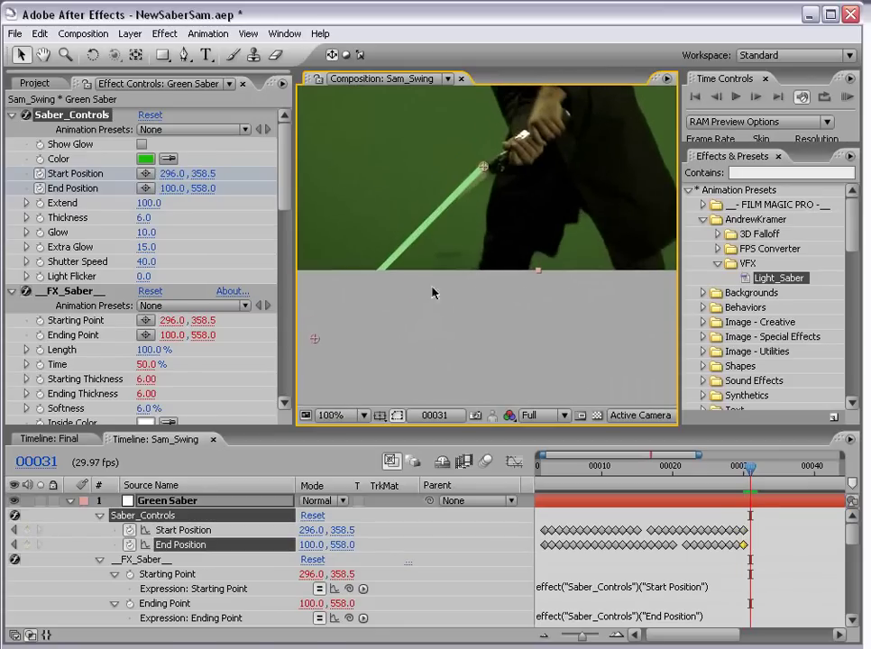
pyautogui.moveTo(482, 170); pyautogui.dragTo(484, 176)
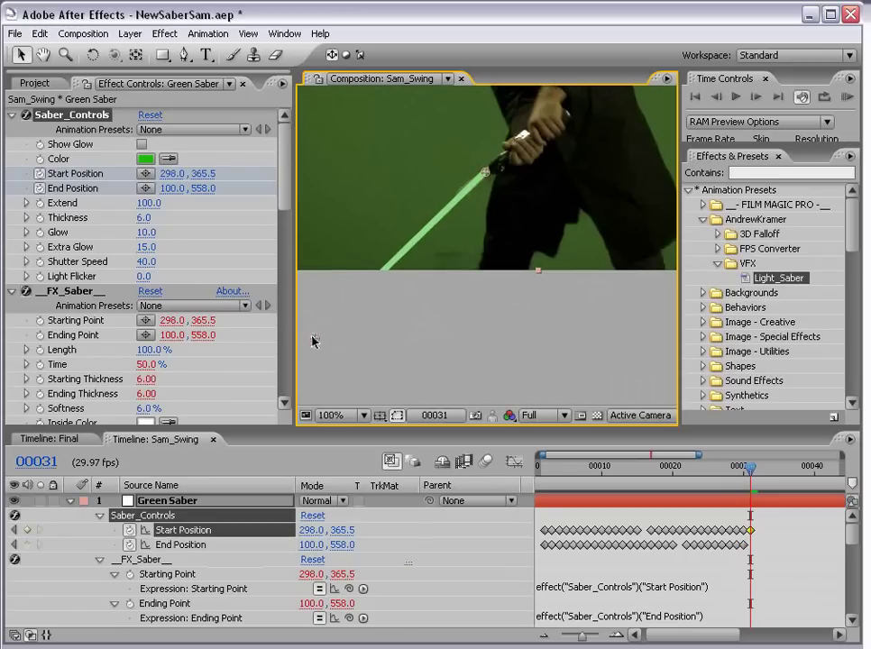
pyautogui.moveTo(313, 341); pyautogui.dragTo(289, 311)
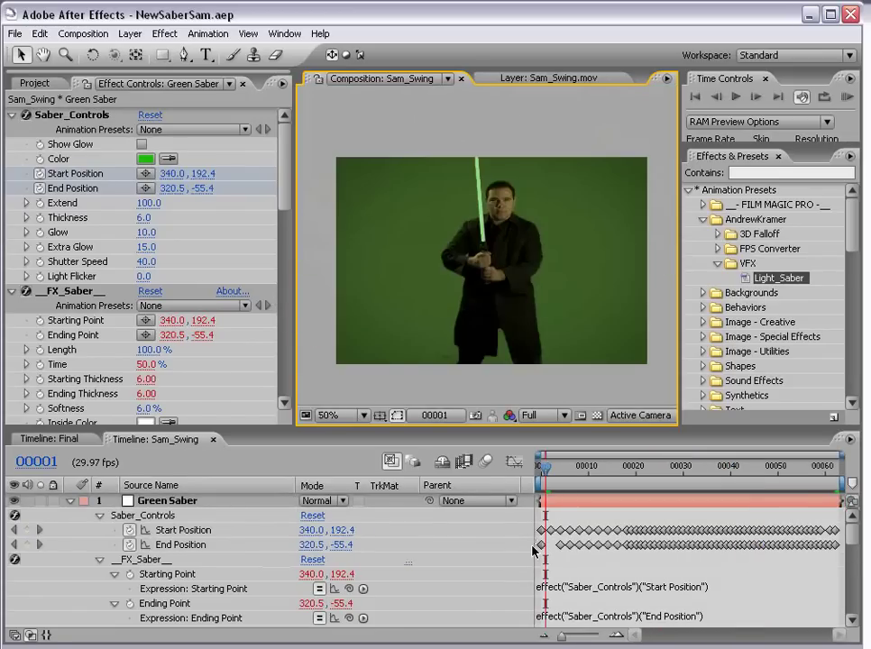
# Re-enable Show Glow, then RAM-preview and scrub the swing with the glowing green blade.
pyautogui.click(141, 145)
pyautogui.click(480, 391)
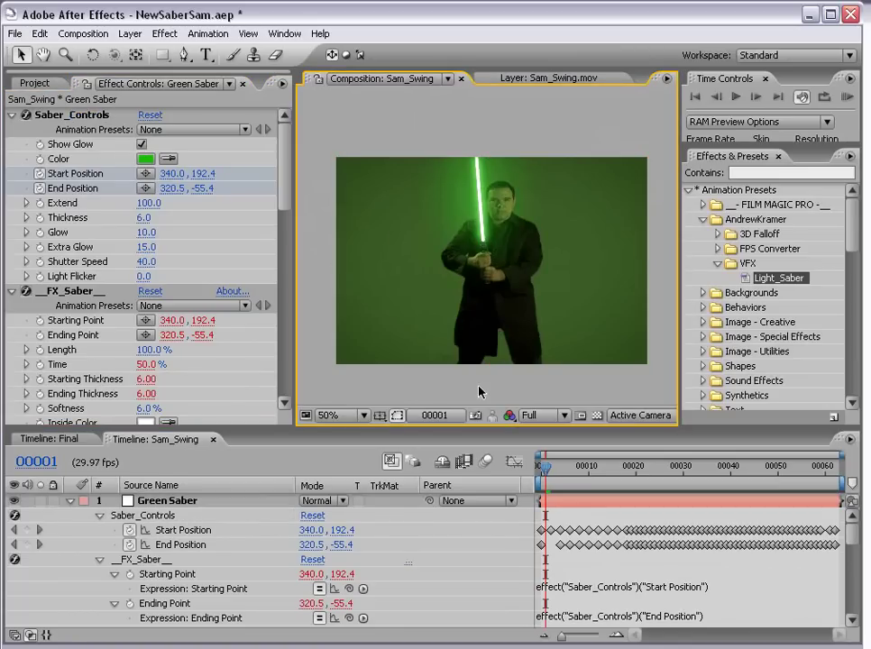
pyautogui.press('KP_0')
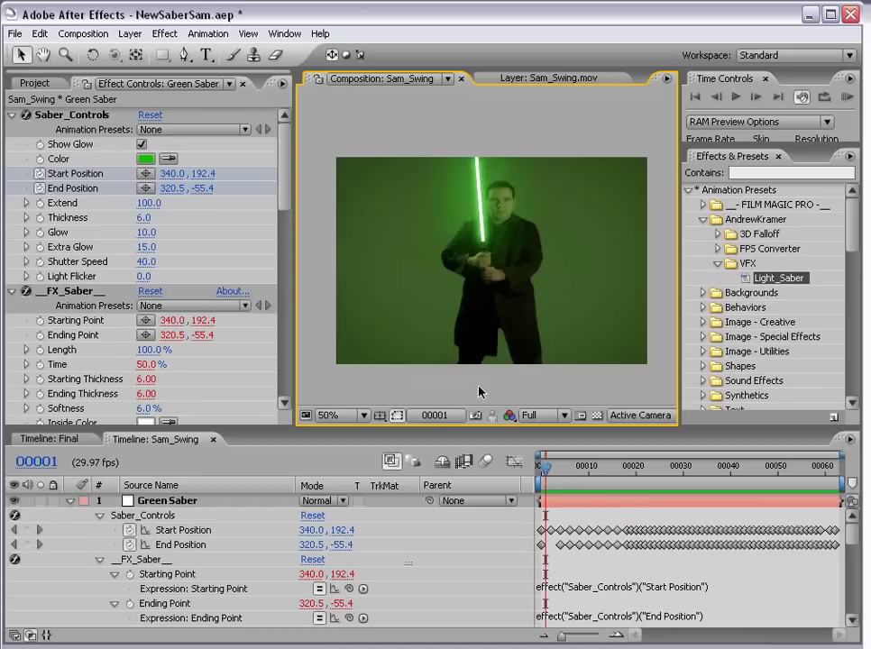
pyautogui.moveTo(546, 468); pyautogui.dragTo(749, 478)
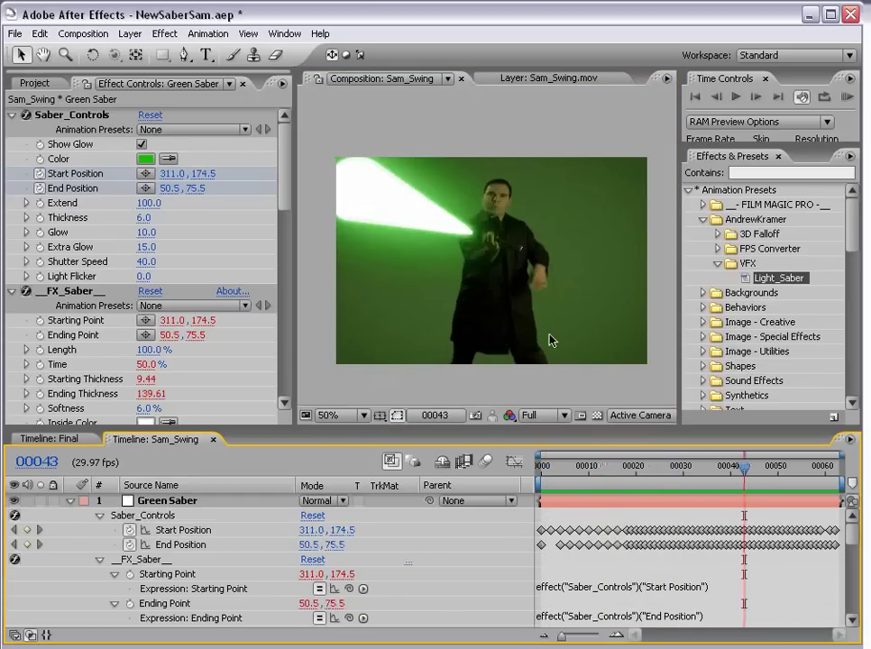
# Collapse the FX_Saber, FX_Glow, FX_Extra_Glow and FX_Draft_Color effect groups.
pyautogui.click(100, 560)
pyautogui.click(100, 575)
pyautogui.click(100, 588)
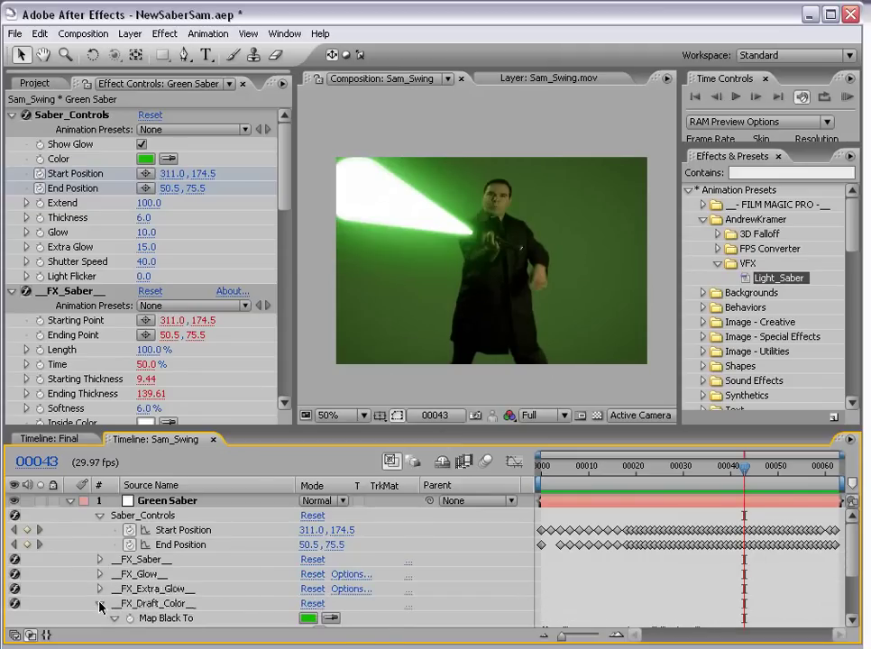
pyautogui.click(100, 604)
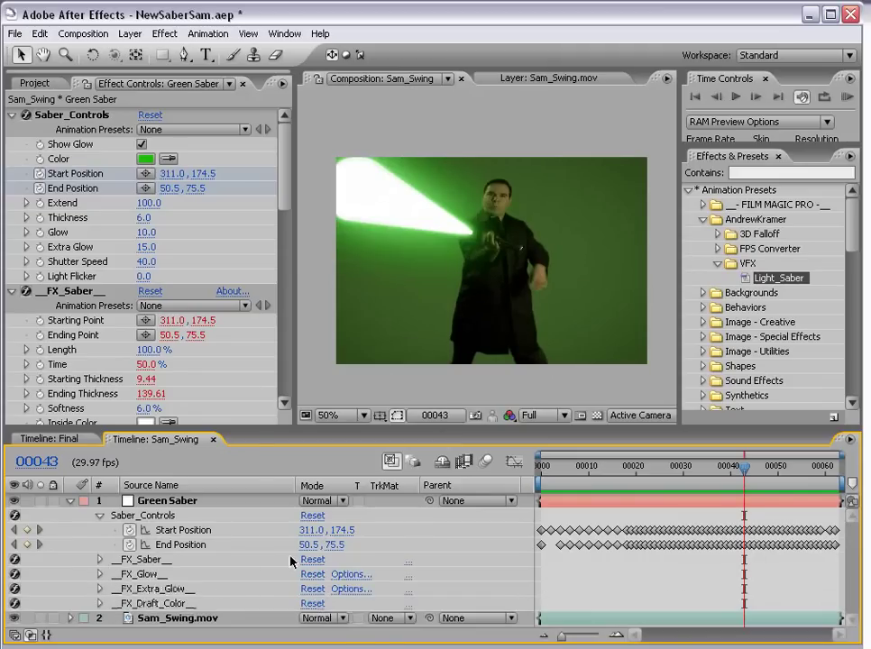
# Select the Green Saber layer and its Saber_Controls effect.
pyautogui.scroll(2, 596, 289)
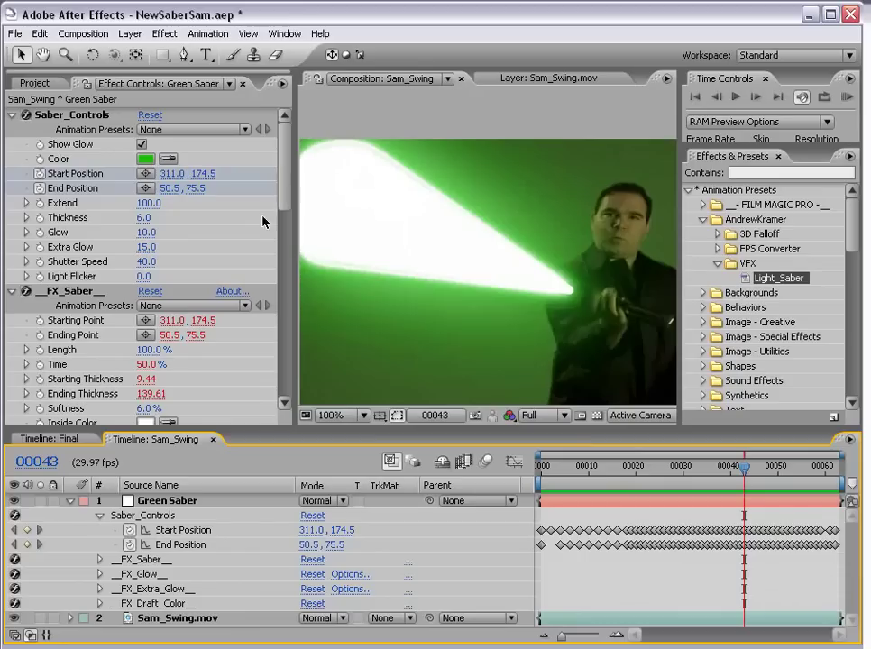
pyautogui.click(606, 502)
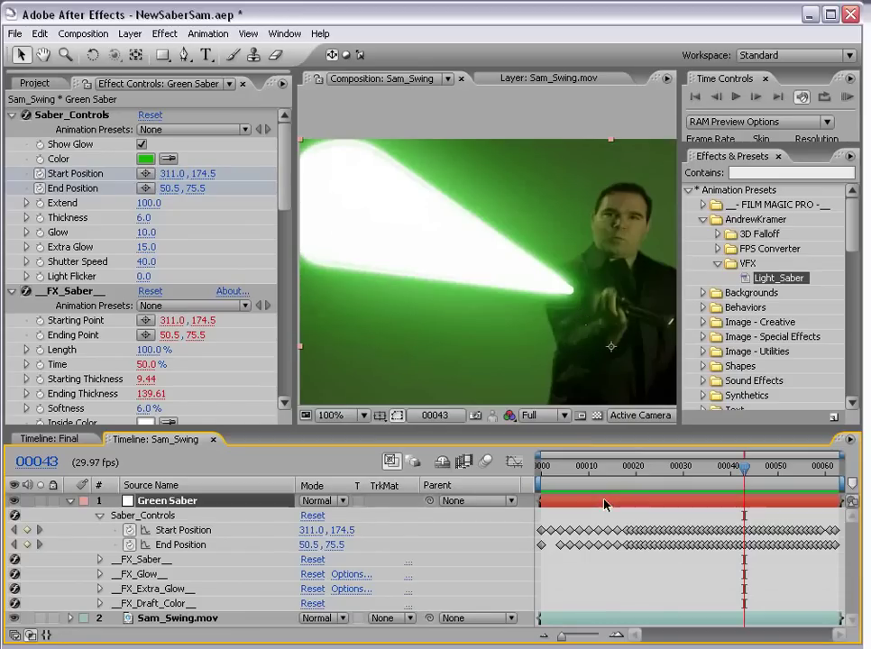
pyautogui.click(72, 116)
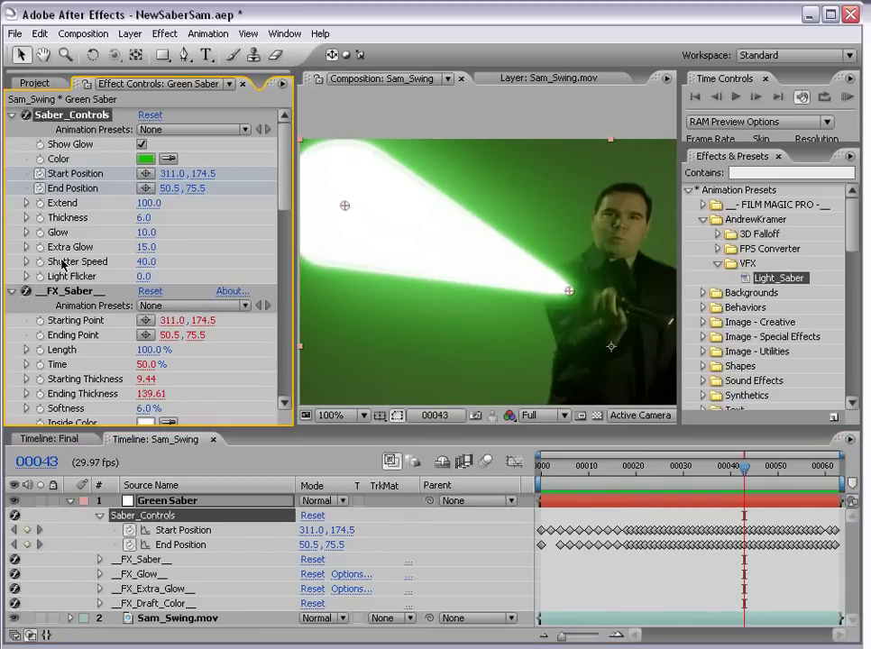
pyautogui.moveTo(141, 261); pyautogui.dragTo(188, 262)
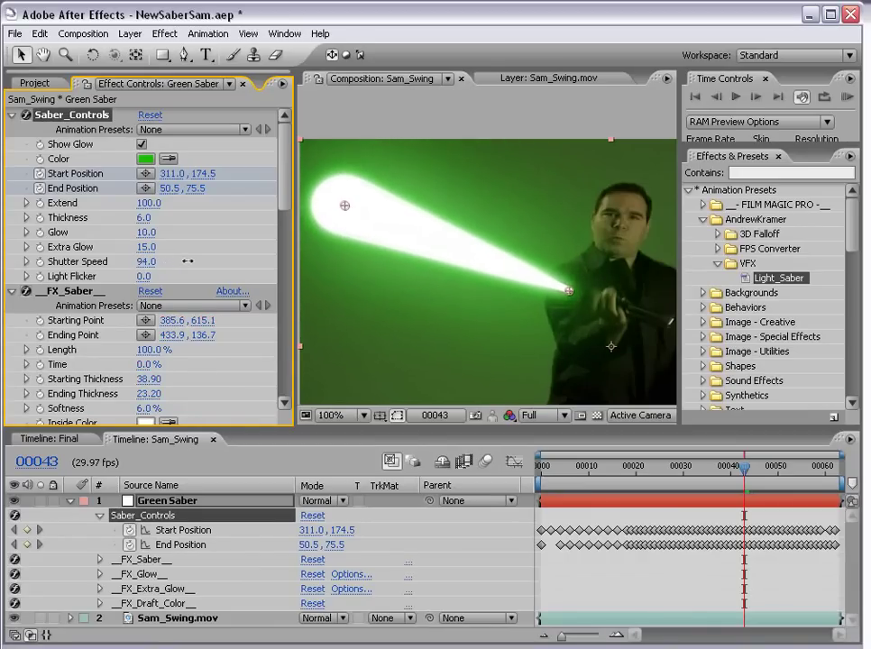
pyautogui.click(146, 262)
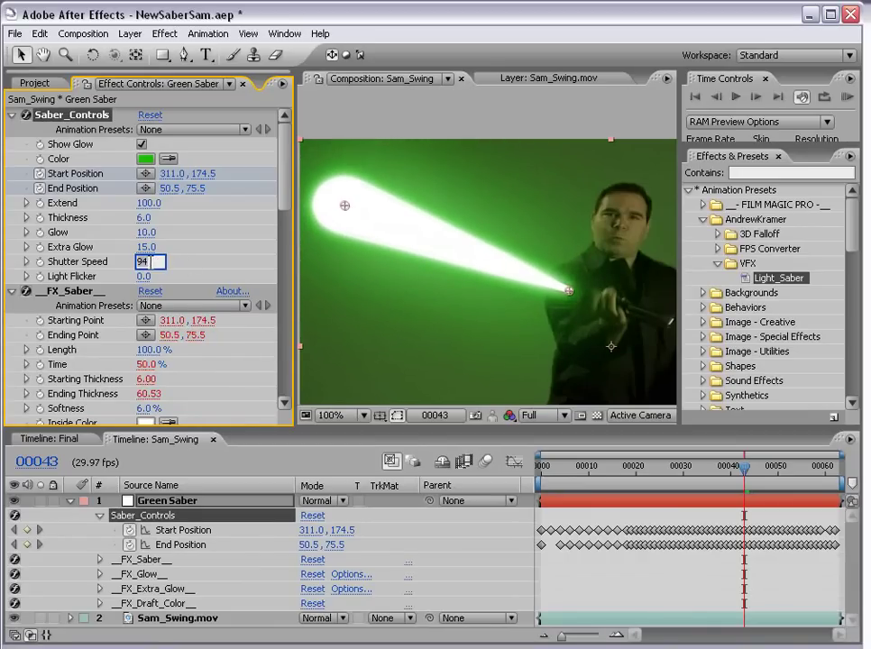
pyautogui.write('20')
pyautogui.press('Return')
pyautogui.scroll(-2, 486, 269)
pyautogui.moveTo(494, 295); pyautogui.dragTo(464, 267)
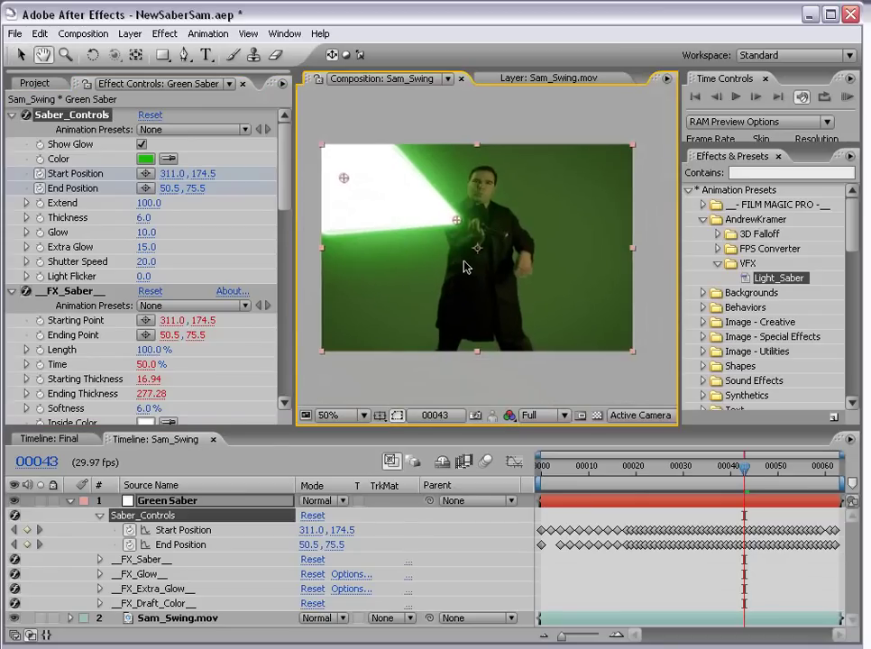
pyautogui.press('KP_0')
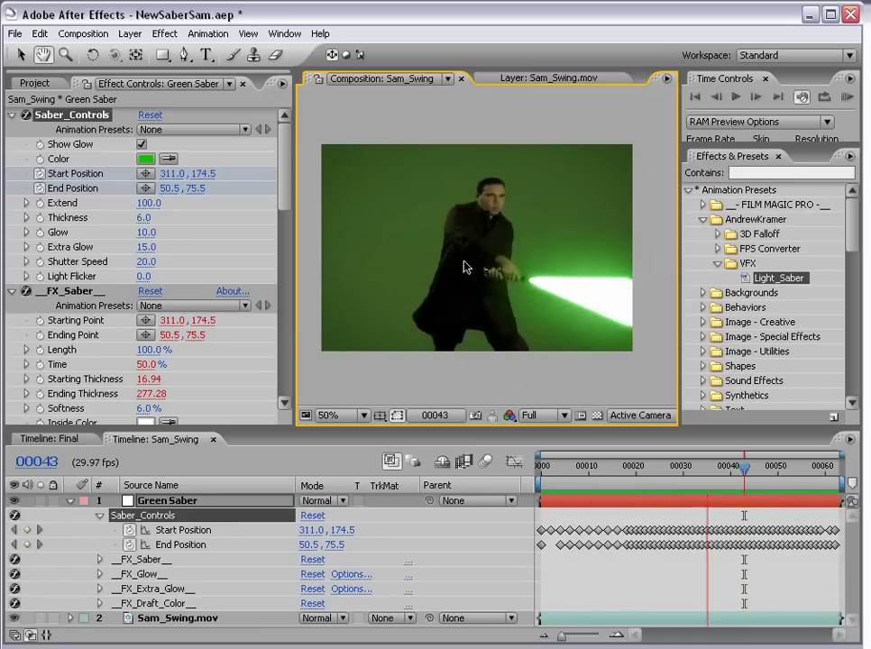
pyautogui.click(404, 124)
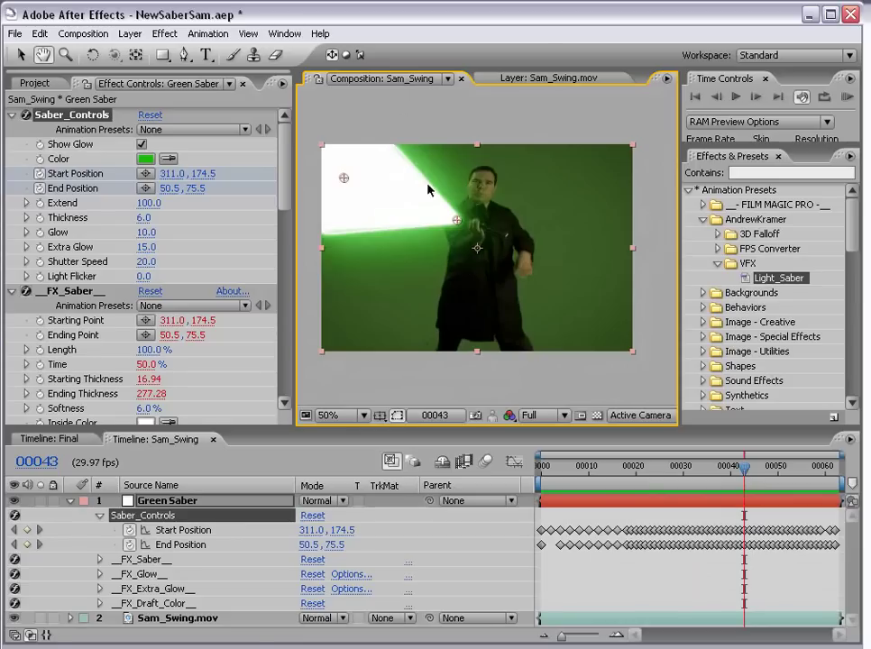
pyautogui.press('space')
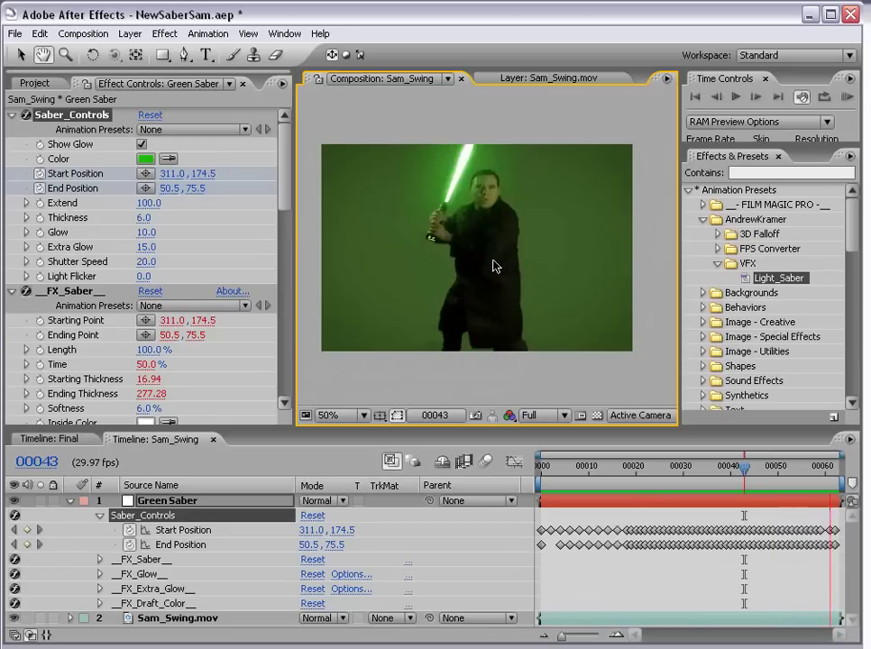
pyautogui.click(145, 261)
pyautogui.write('150')
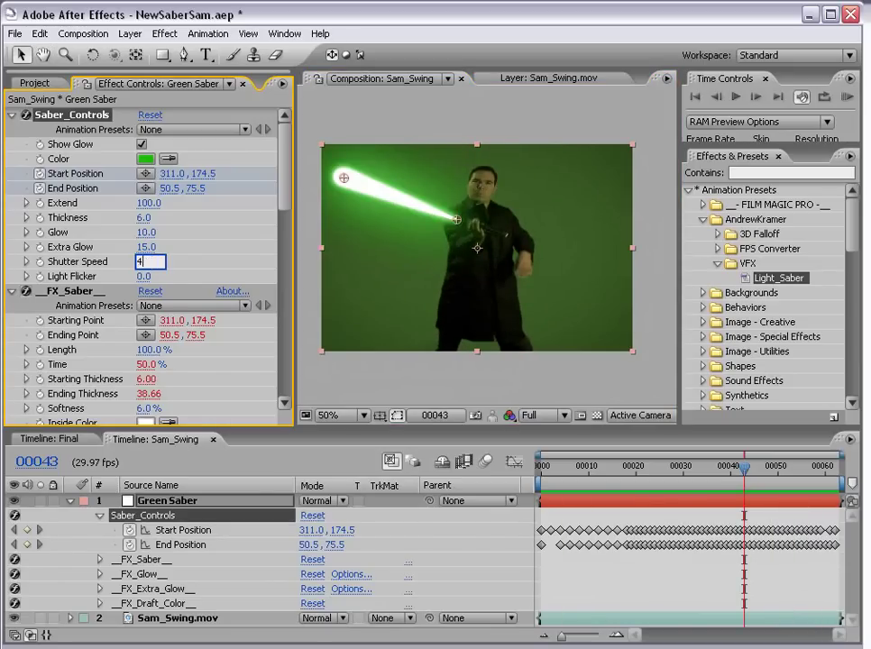
pyautogui.press('Return')
pyautogui.press('KP_0')
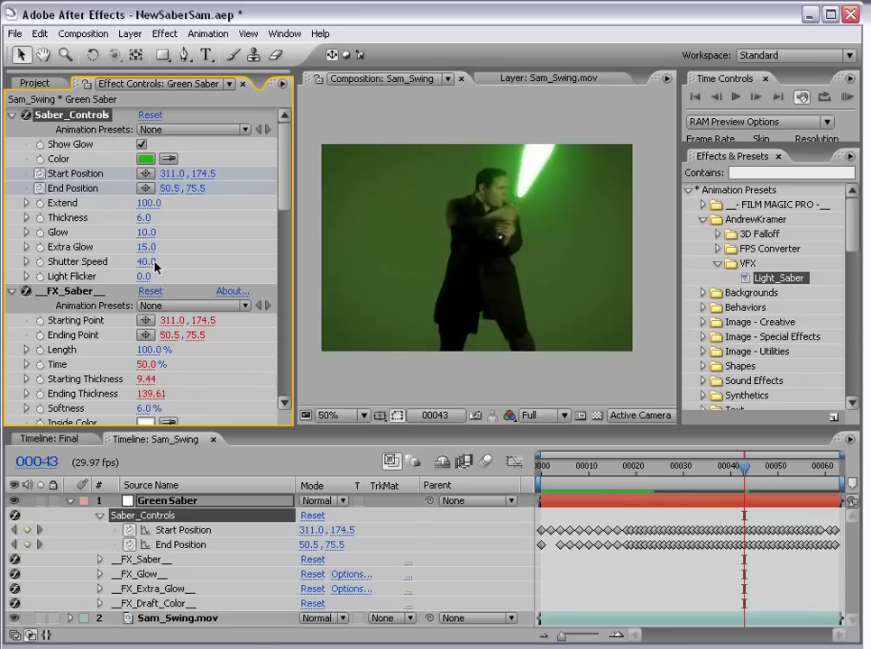
pyautogui.press('space')
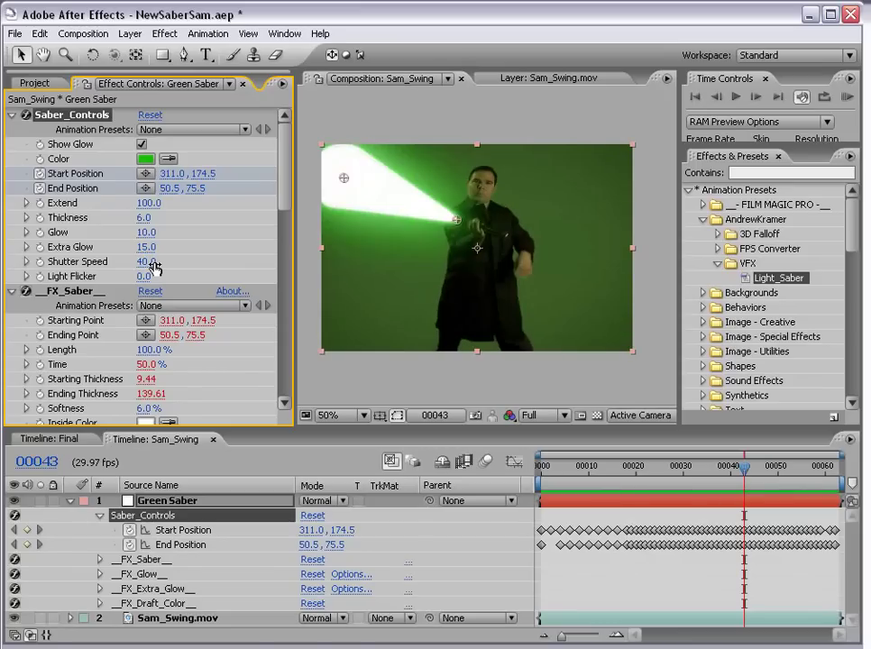
pyautogui.click(389, 379)
pyautogui.scroll(1, 426, 266)
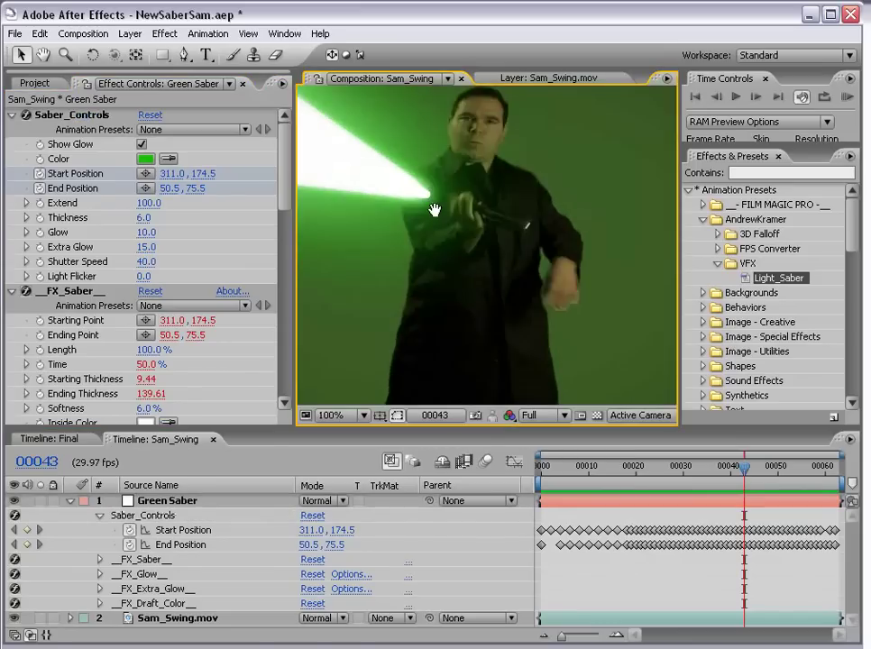
pyautogui.scroll(-1, 437, 208)
# Go back to frame 00039, center the actor, and toggle the Green Saber layer to compare.
pyautogui.moveTo(744, 466)
pyautogui.mouseDown()
pyautogui.moveTo(712, 475)
pyautogui.moveTo(728, 466)
pyautogui.mouseUp()
pyautogui.press('pageup')
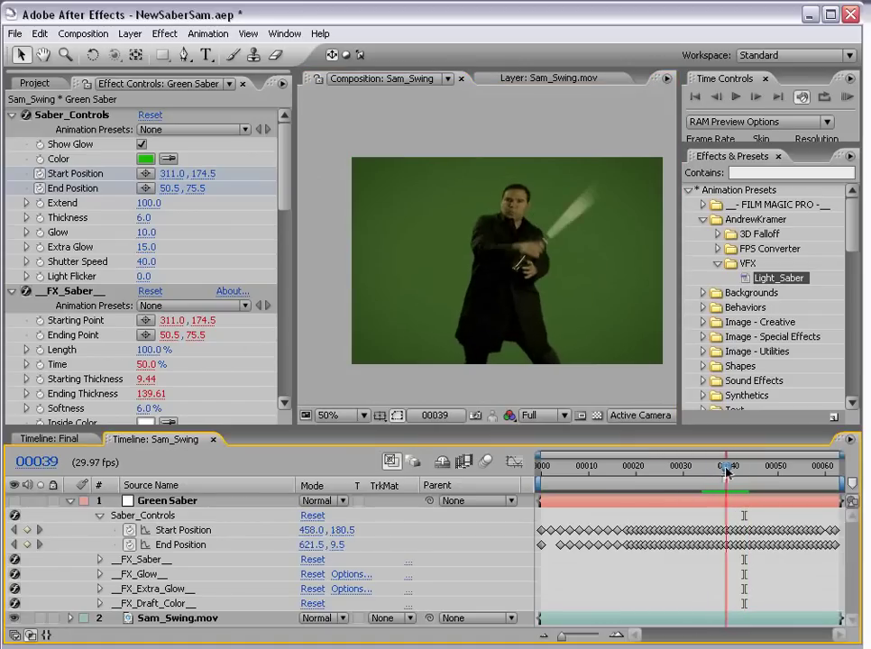
pyautogui.scroll(2, 550, 358)
pyautogui.moveTo(582, 273); pyautogui.dragTo(470, 225)
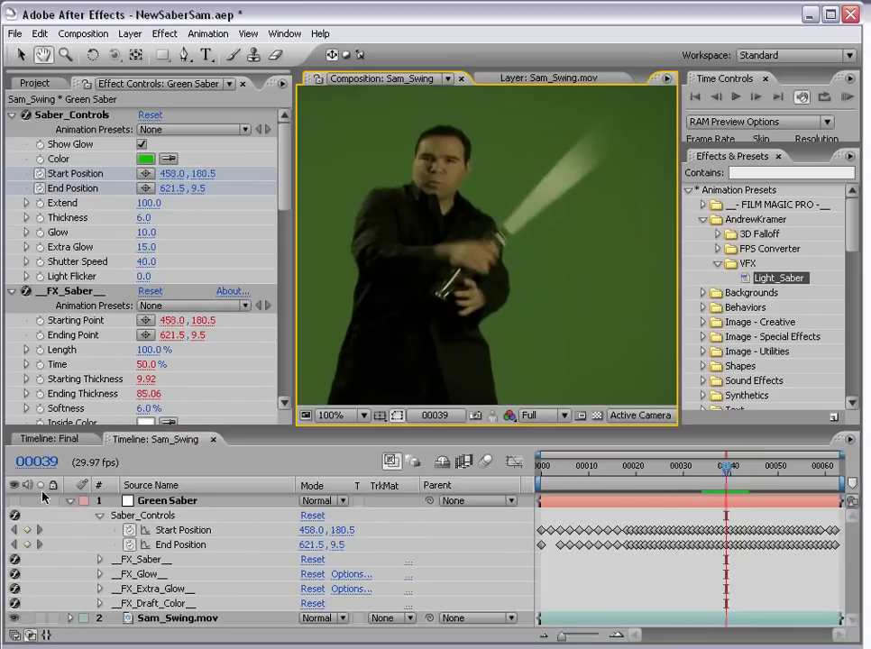
pyautogui.click(14, 500)
pyautogui.click(14, 500)
pyautogui.click(13, 500)
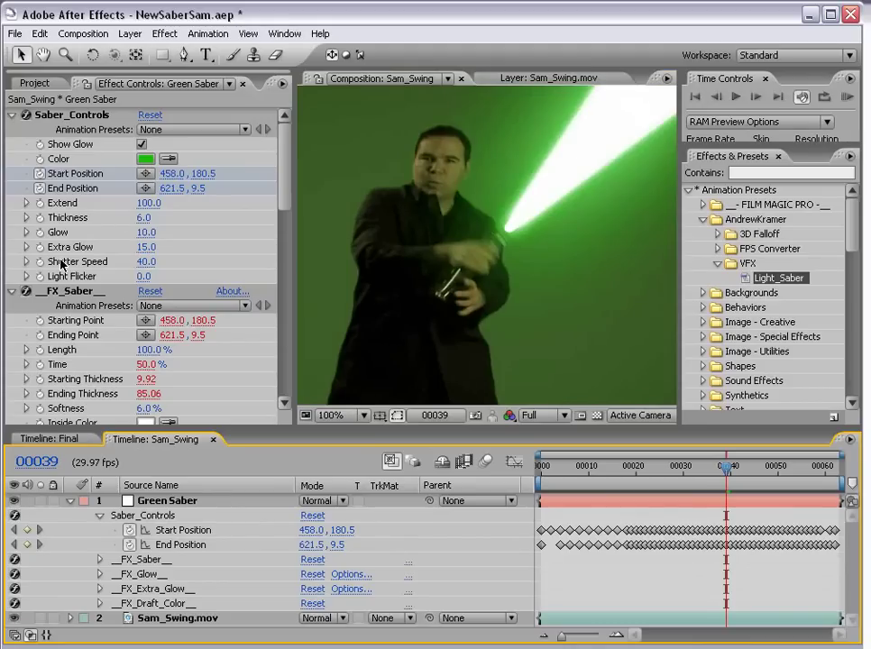
# Adjust the Green Saber's Shutter Speed, then deselect the layer.
pyautogui.moveTo(144, 262)
pyautogui.mouseDown()
pyautogui.moveTo(127, 261)
pyautogui.moveTo(149, 261)
pyautogui.mouseUp()
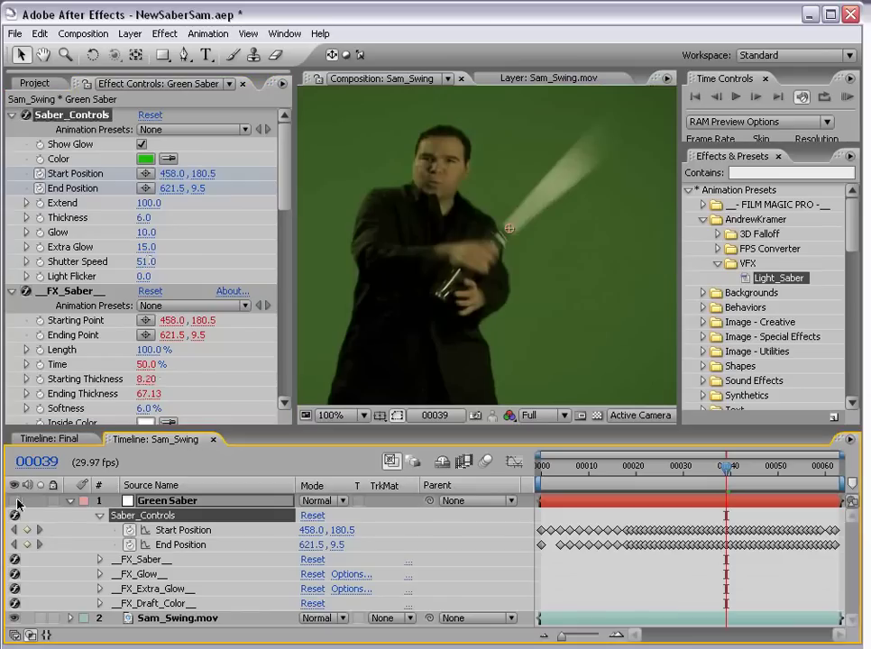
pyautogui.scroll(-2, 485, 257)
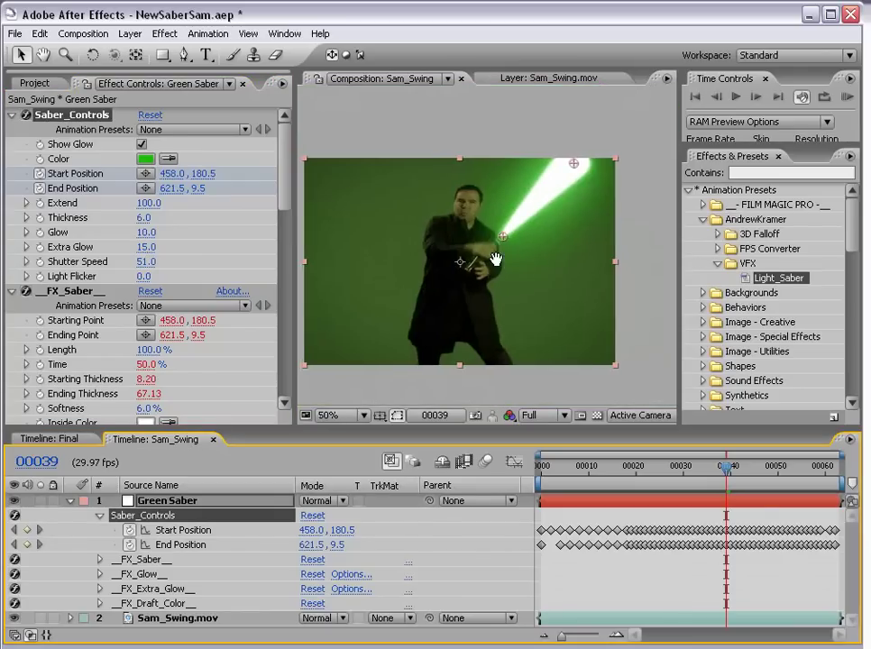
pyautogui.click(654, 577)
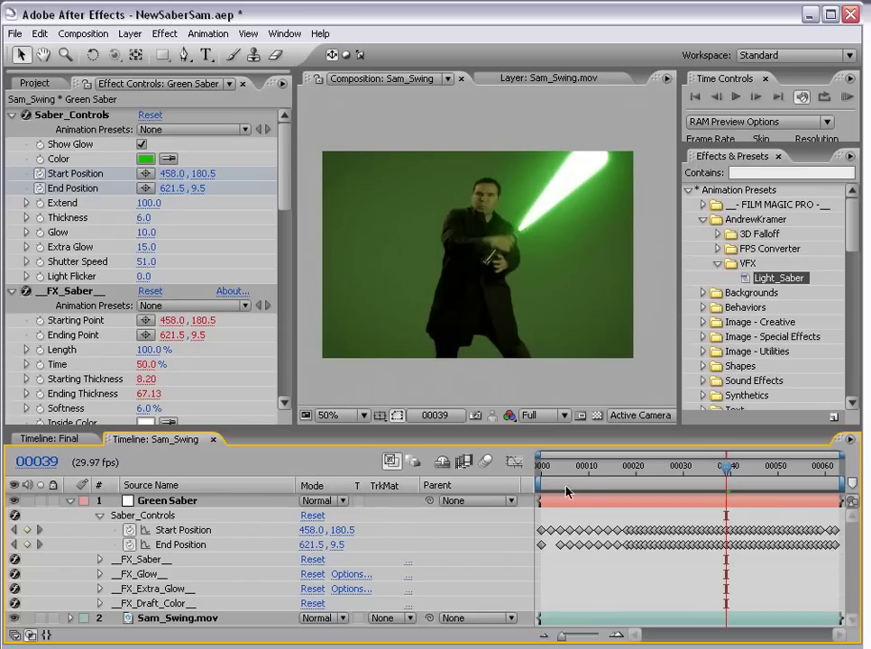
# Change the blade Color from green to a light blue (#00A9F0).
pyautogui.click(144, 159)
pyautogui.click(388, 452)
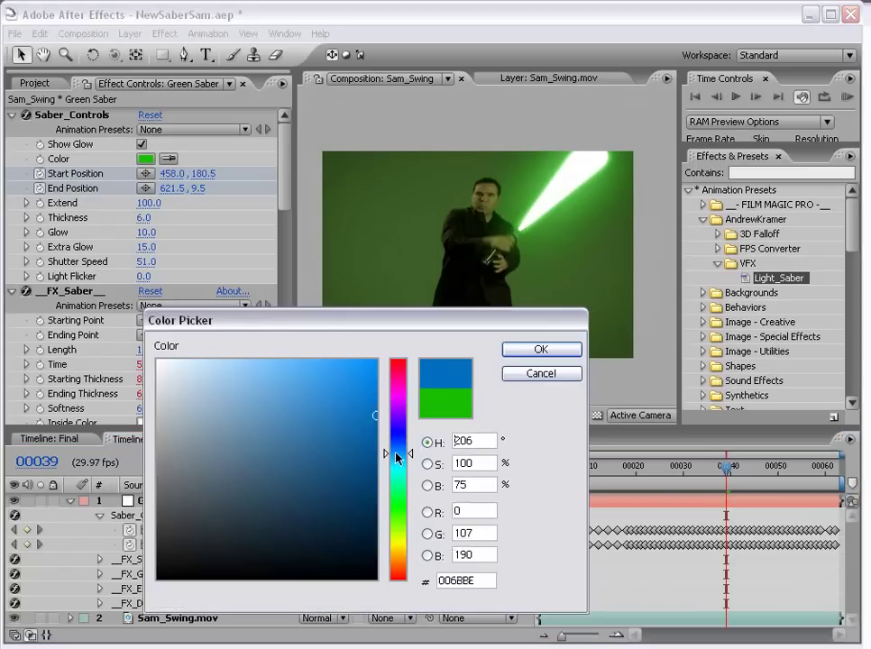
pyautogui.click(549, 355)
pyautogui.click(145, 159)
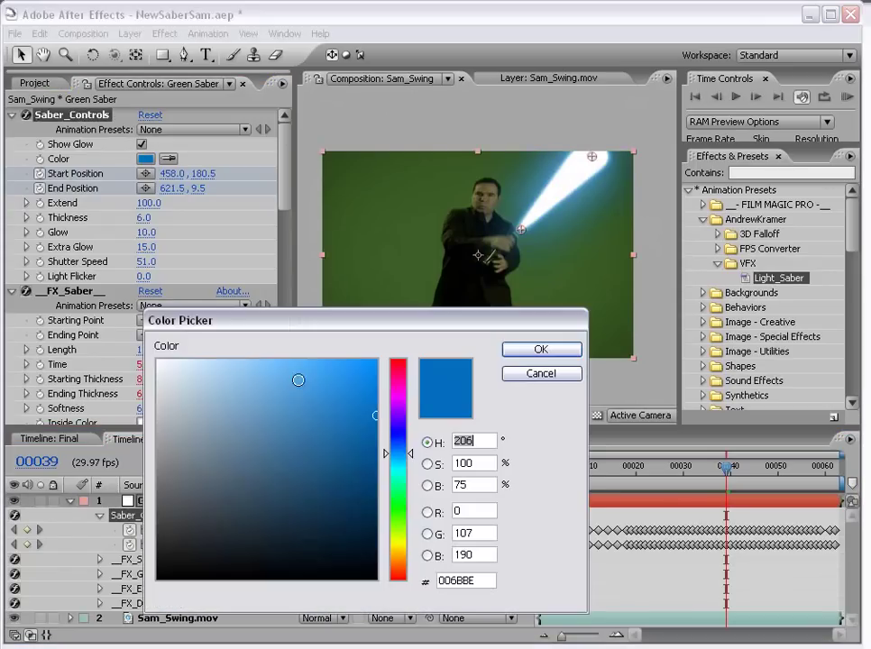
pyautogui.click(406, 460)
pyautogui.click(377, 372)
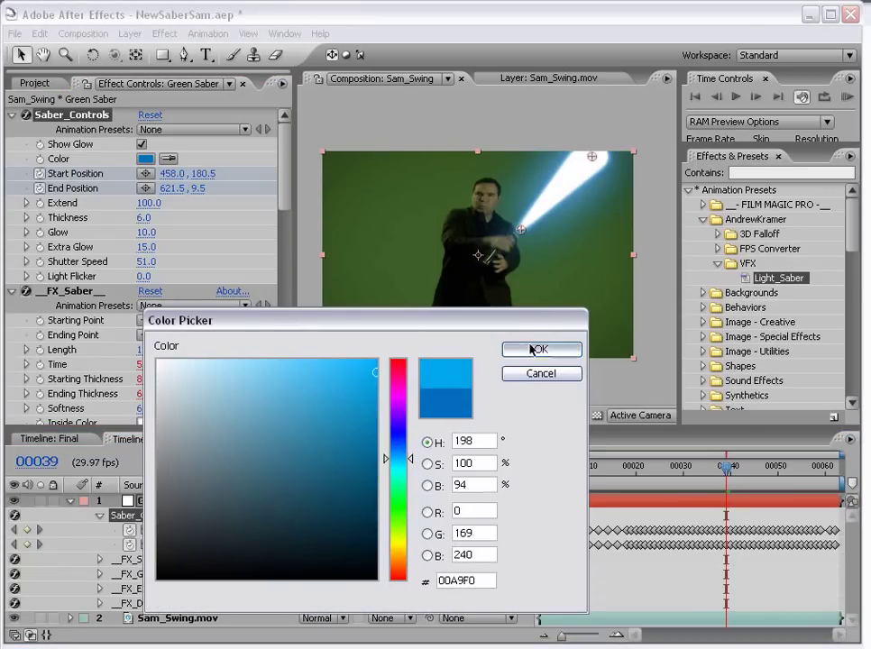
pyautogui.click(521, 348)
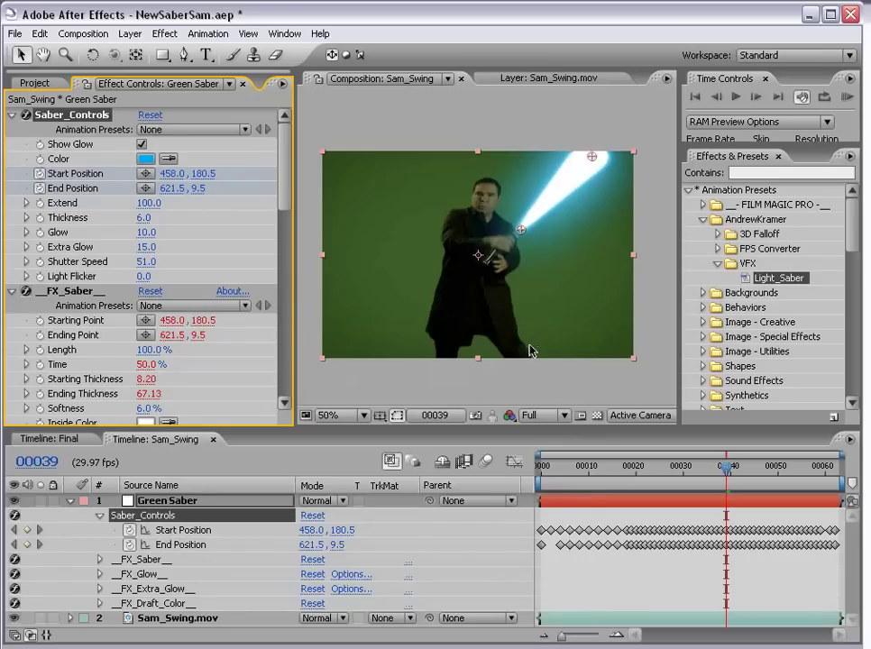
# Preview the animation, set Shutter Speed to 40, and collapse the Green Saber layer.
pyautogui.press('KP_0')
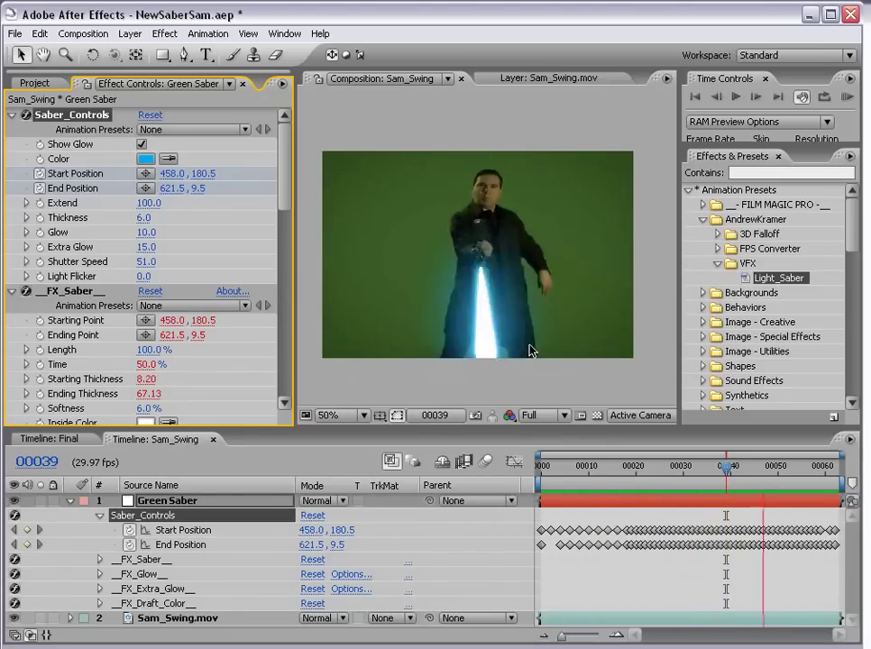
pyautogui.press('space')
pyautogui.click(145, 261)
pyautogui.write('40')
pyautogui.press('Return')
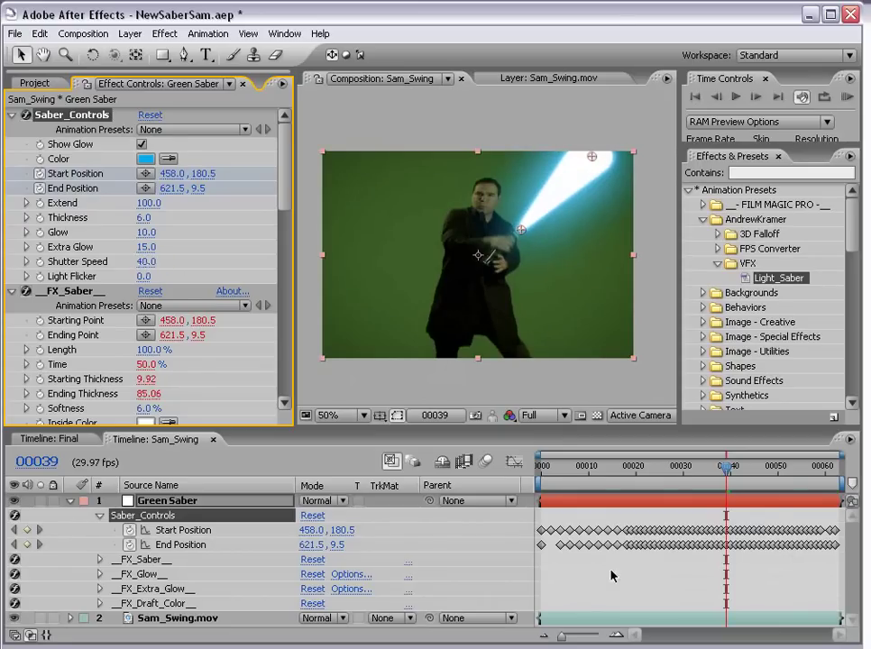
pyautogui.click(69, 501)
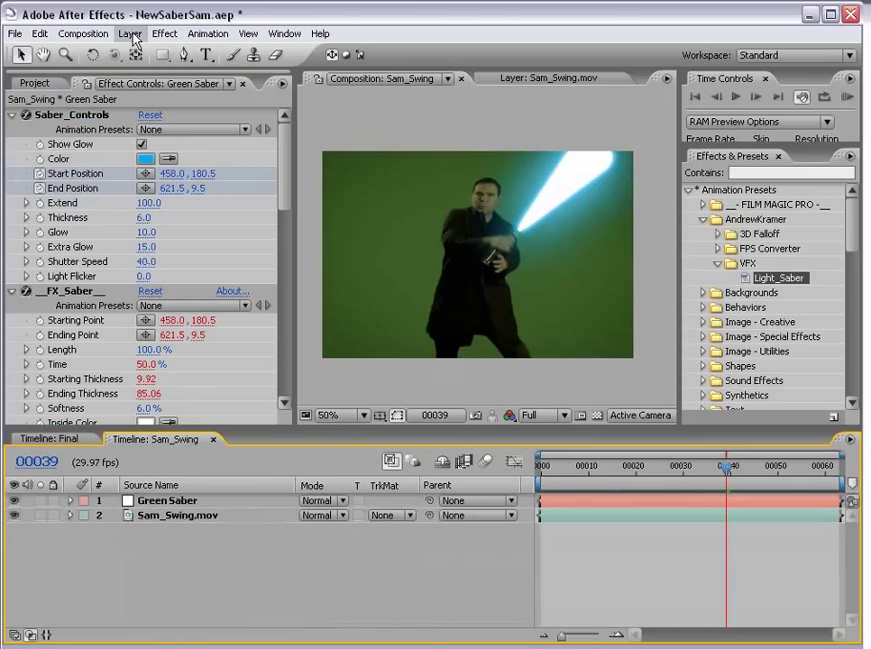
# Create a new solid layer named Red Saber.
pyautogui.click(130, 33)
pyautogui.moveTo(126, 50)
pyautogui.click(361, 64)
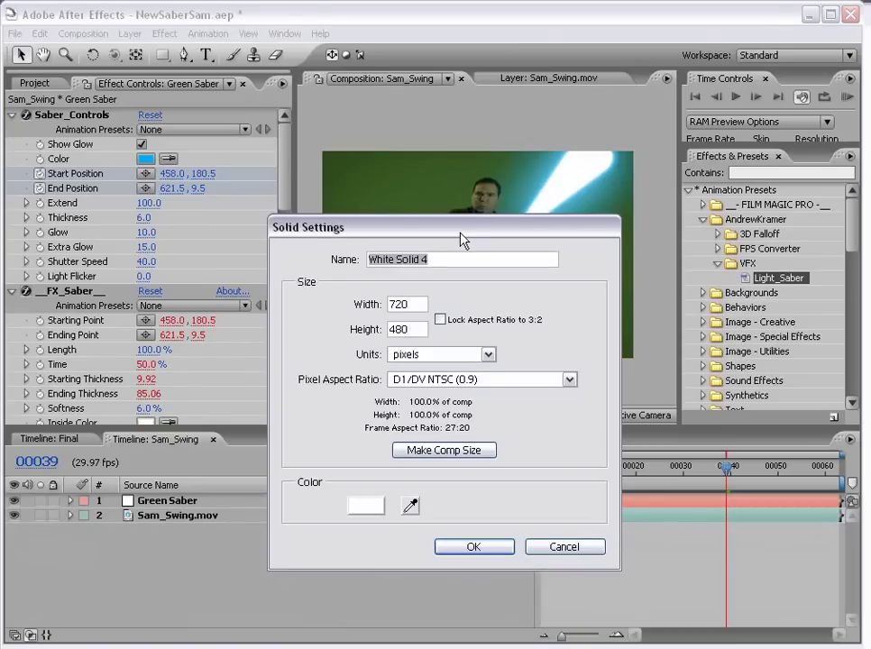
pyautogui.write('Red Saber')
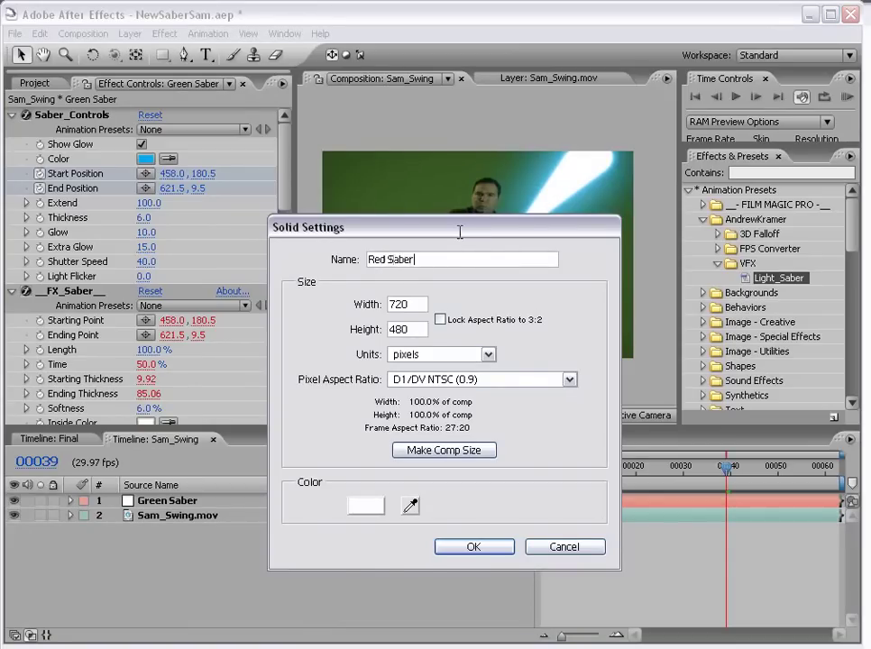
pyautogui.press('Return')
# Apply the Light_Saber preset, color the blade red (F01111), and enable Start/End Position keyframes.
pyautogui.moveTo(777, 281); pyautogui.dragTo(439, 213)
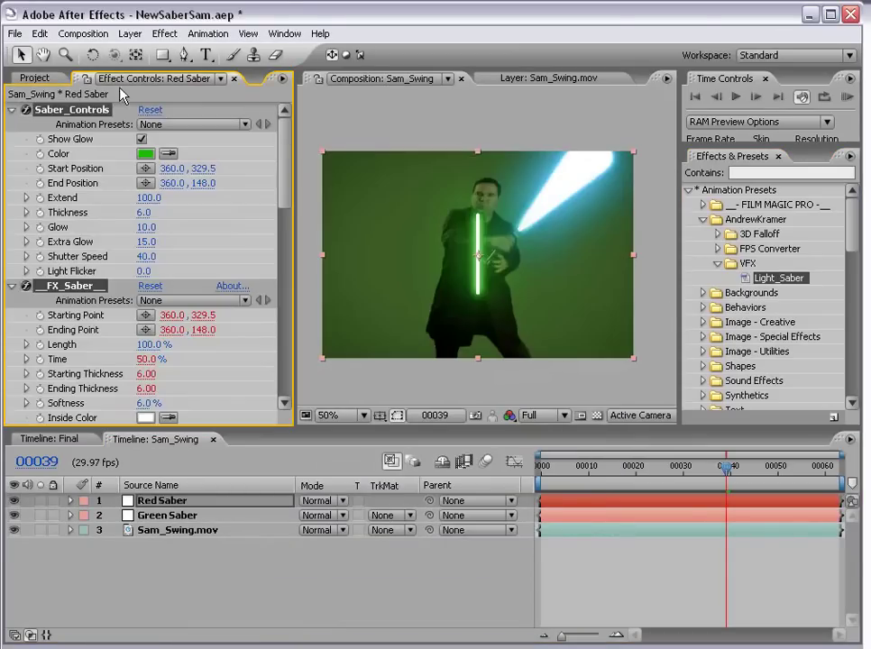
pyautogui.click(145, 153)
pyautogui.click(397, 360)
pyautogui.click(359, 374)
pyautogui.click(377, 379)
pyautogui.click(541, 349)
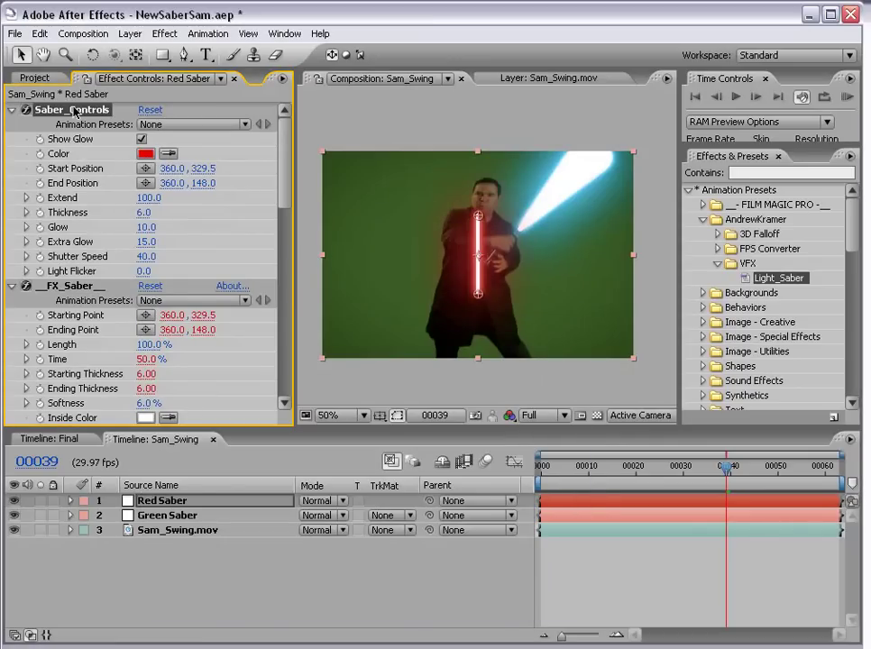
pyautogui.click(40, 168)
pyautogui.click(40, 183)
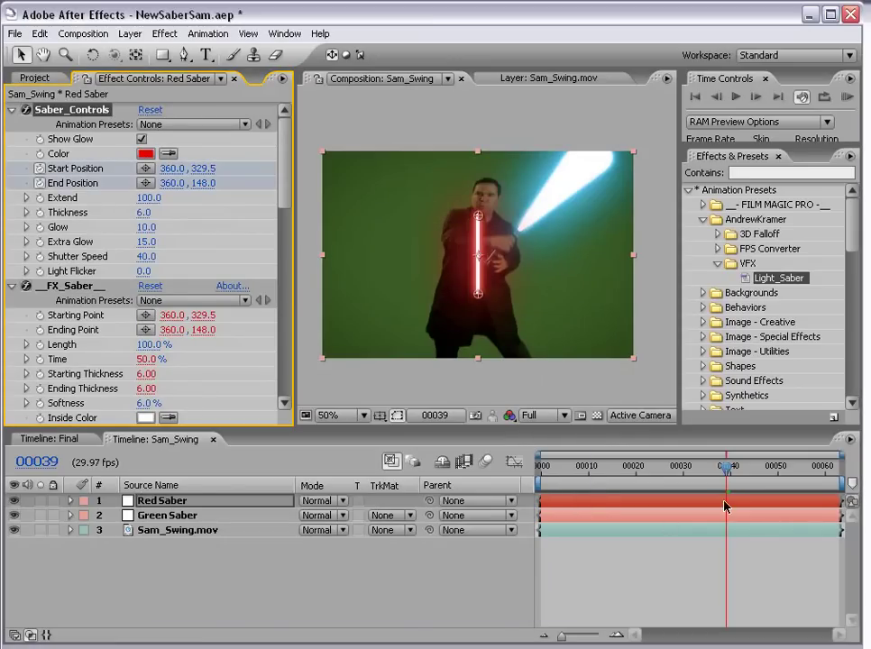
# Position the red blade's start and end points at frames 00032 and 00052.
pyautogui.click(691, 465)
pyautogui.moveTo(477, 216); pyautogui.dragTo(577, 216)
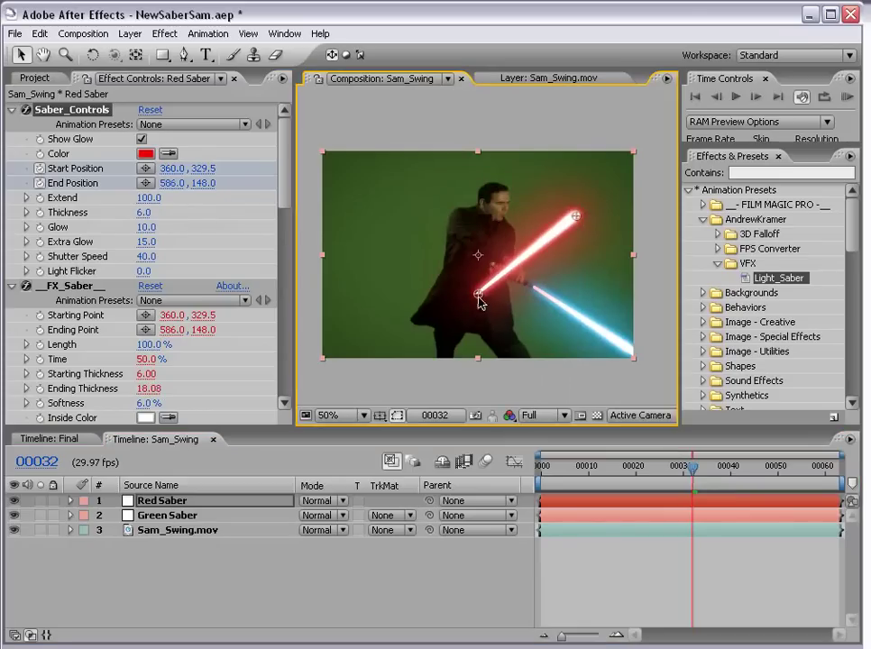
pyautogui.moveTo(477, 297); pyautogui.dragTo(430, 215)
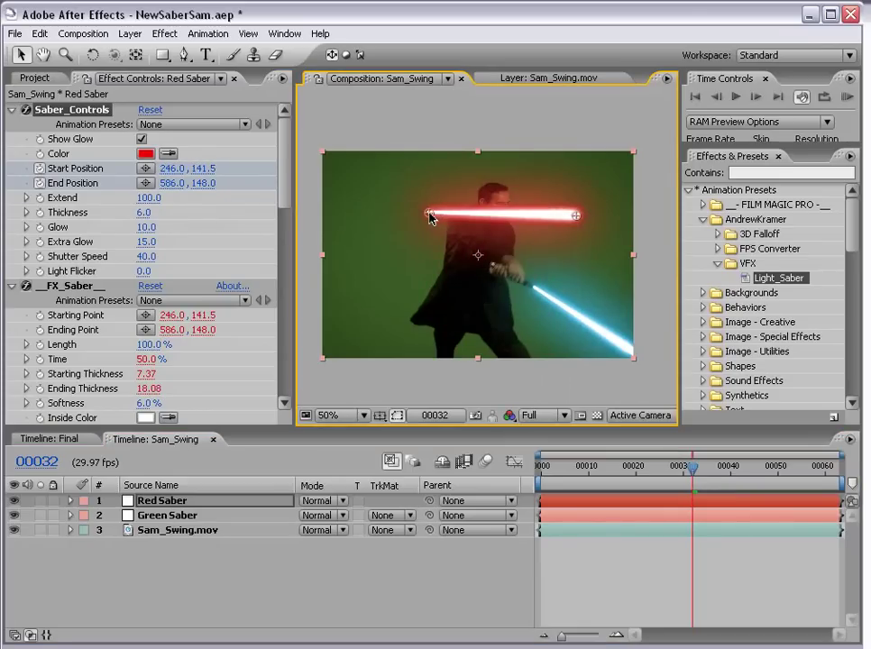
pyautogui.press('space')
pyautogui.click(581, 196)
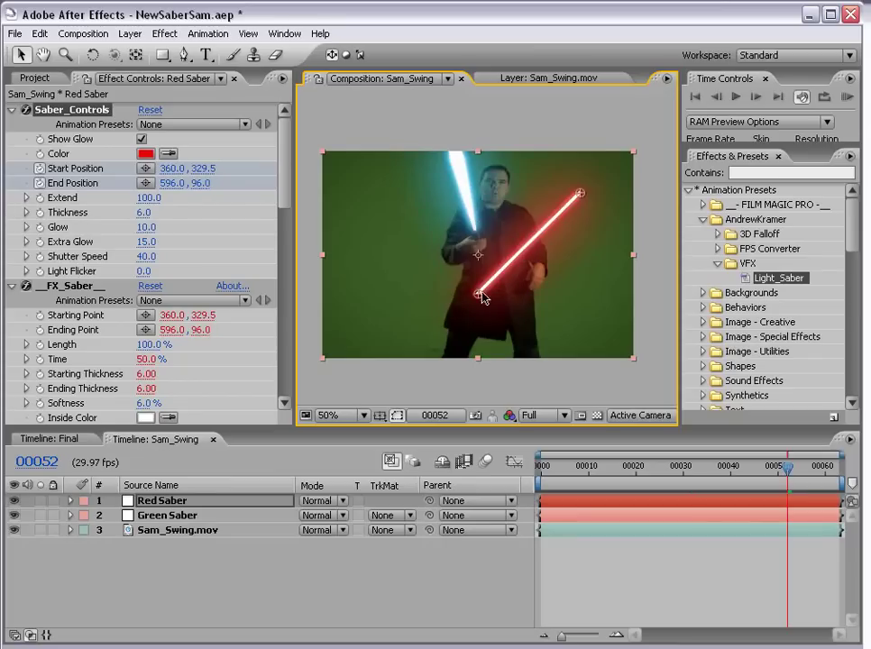
pyautogui.moveTo(482, 295); pyautogui.dragTo(394, 209)
# Reposition the red blade's endpoints at frame 00003, then collapse and deselect Red Saber.
pyautogui.press('u')
pyautogui.moveTo(788, 470)
pyautogui.mouseDown()
pyautogui.moveTo(694, 488)
pyautogui.moveTo(734, 496)
pyautogui.moveTo(623, 480)
pyautogui.moveTo(554, 490)
pyautogui.mouseUp()
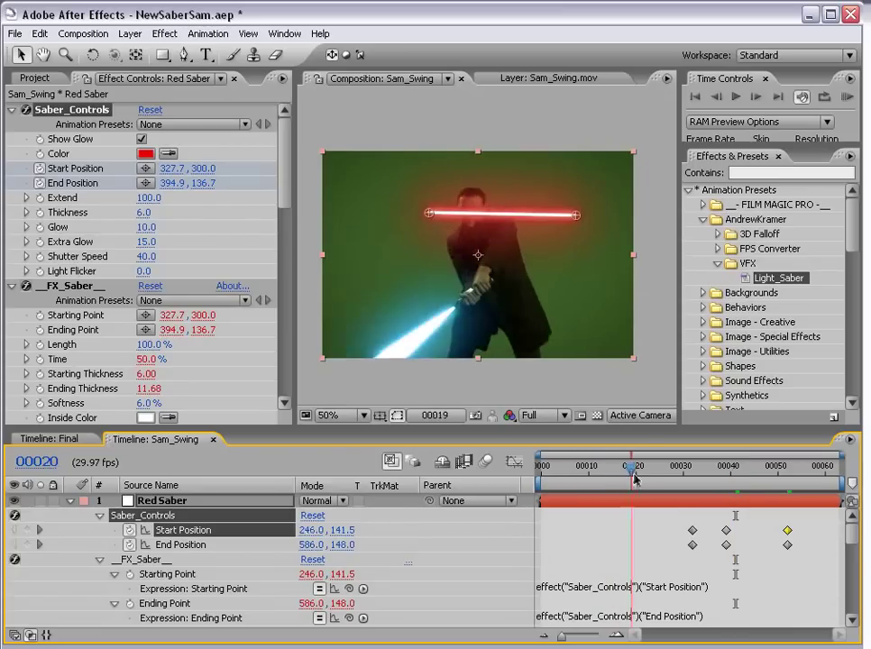
pyautogui.scroll(2, 453, 217)
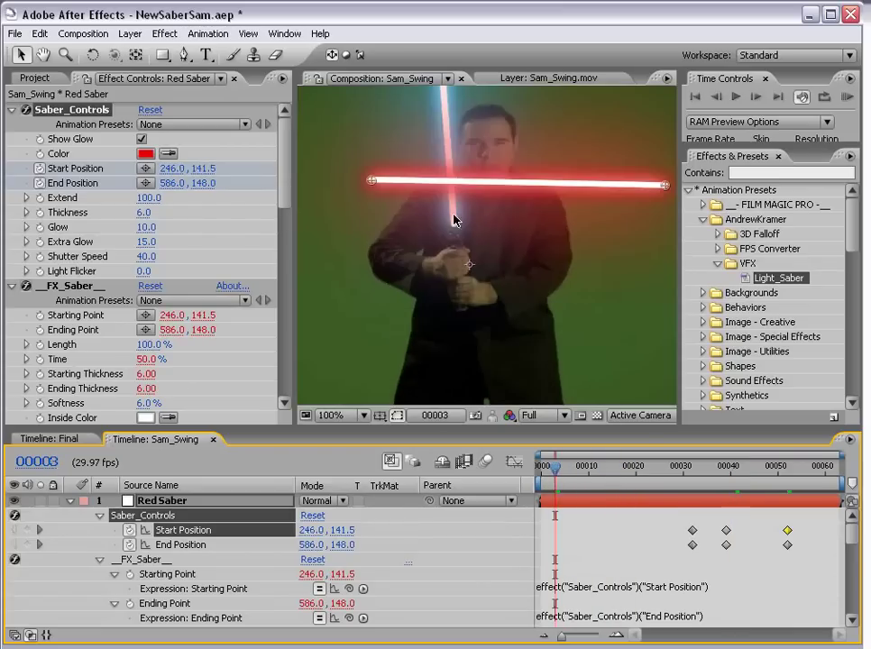
pyautogui.moveTo(452, 217); pyautogui.dragTo(444, 305)
pyautogui.press('v')
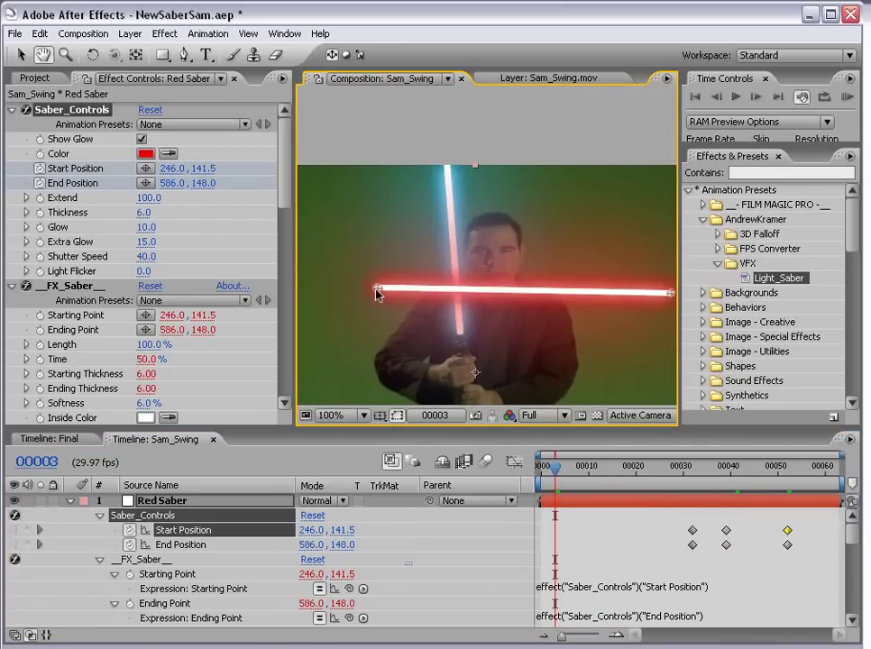
pyautogui.moveTo(377, 289); pyautogui.dragTo(352, 231)
pyautogui.moveTo(583, 313)
pyautogui.mouseDown()
pyautogui.moveTo(554, 288)
pyautogui.moveTo(414, 282)
pyautogui.moveTo(505, 300)
pyautogui.mouseUp()
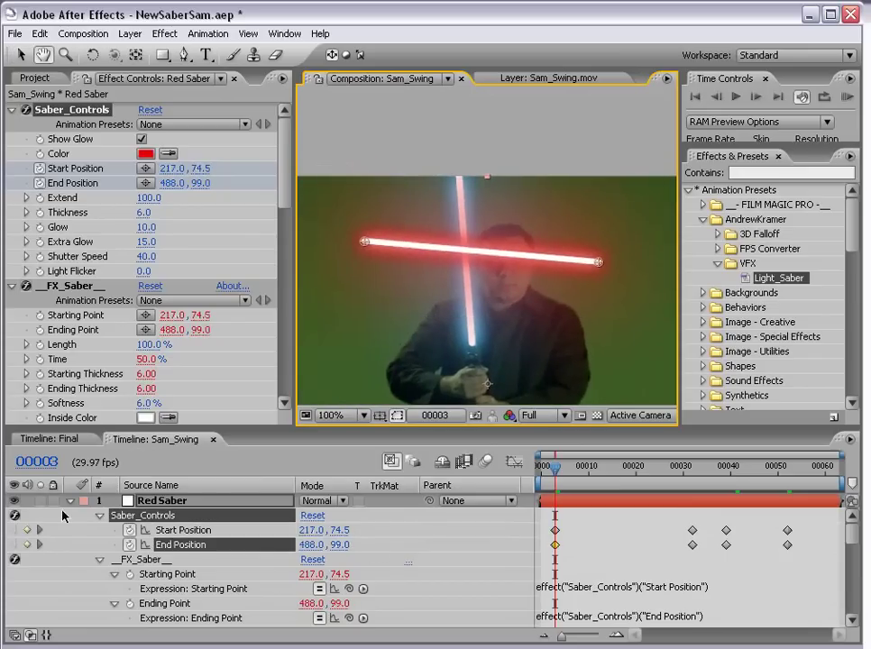
pyautogui.click(70, 501)
pyautogui.click(142, 577)
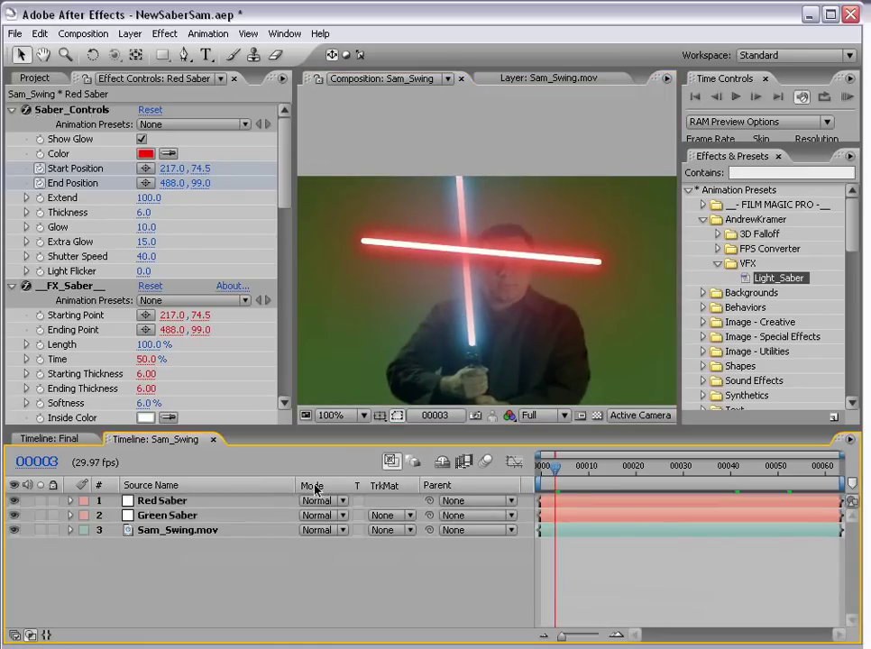
# Set both Red Saber and Green Saber layers to Lighten blend mode.
pyautogui.click(180, 502)
pyautogui.keyDown('shift'); pyautogui.click(171, 514); pyautogui.keyUp('shift')
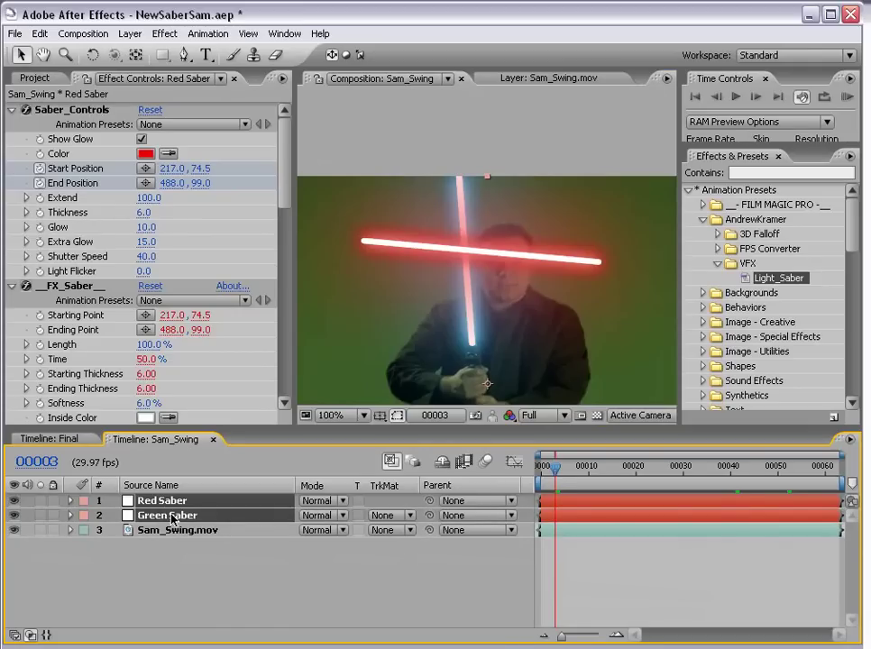
pyautogui.click(315, 500)
pyautogui.click(330, 641)
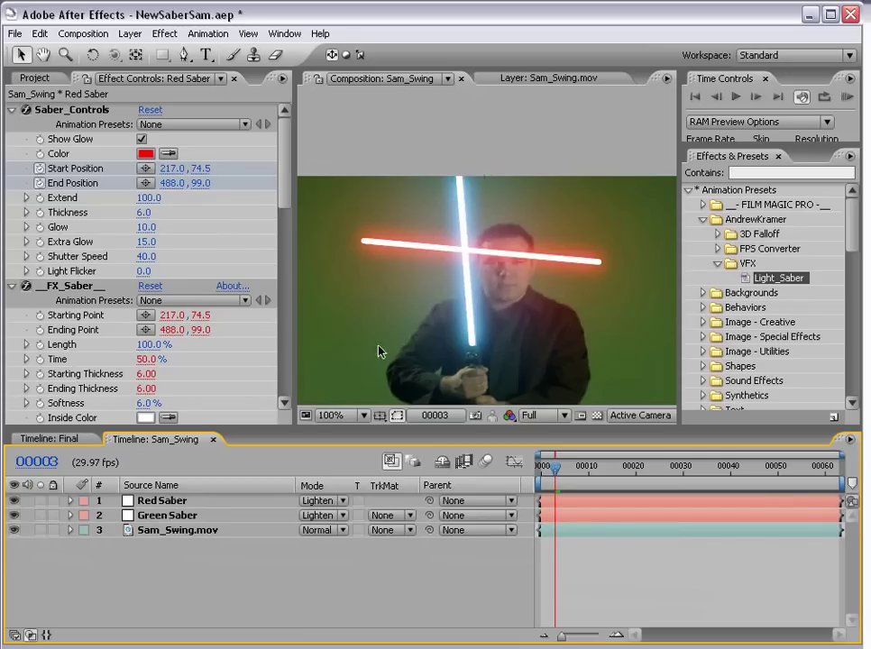
# Try Add and then Screen blending on the Red Saber layer.
pyautogui.click(323, 500)
pyautogui.click(316, 485)
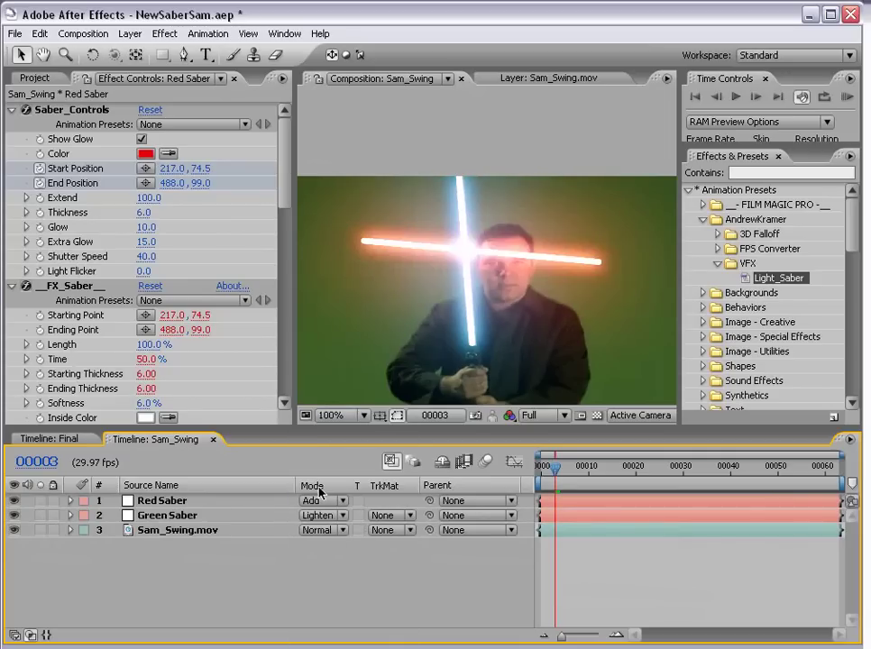
pyautogui.click(317, 500)
pyautogui.click(322, 527)
# Return the saber layers to Lighten, deselect them, and move to a later frame.
pyautogui.click(226, 500)
pyautogui.keyDown('shift'); pyautogui.click(262, 515); pyautogui.keyUp('shift')
pyautogui.click(333, 518)
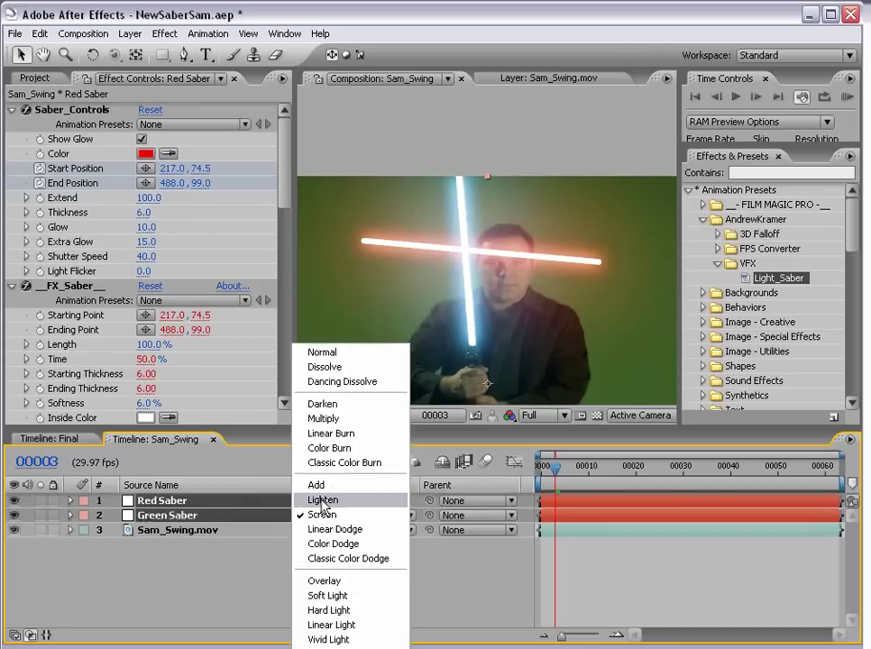
pyautogui.click(333, 497)
pyautogui.click(353, 541)
pyautogui.moveTo(554, 466); pyautogui.dragTo(682, 466)
# Scroll down the timeline to view the saber and Sam_Swing.mov layers.
pyautogui.scroll(-2, 538, 317)
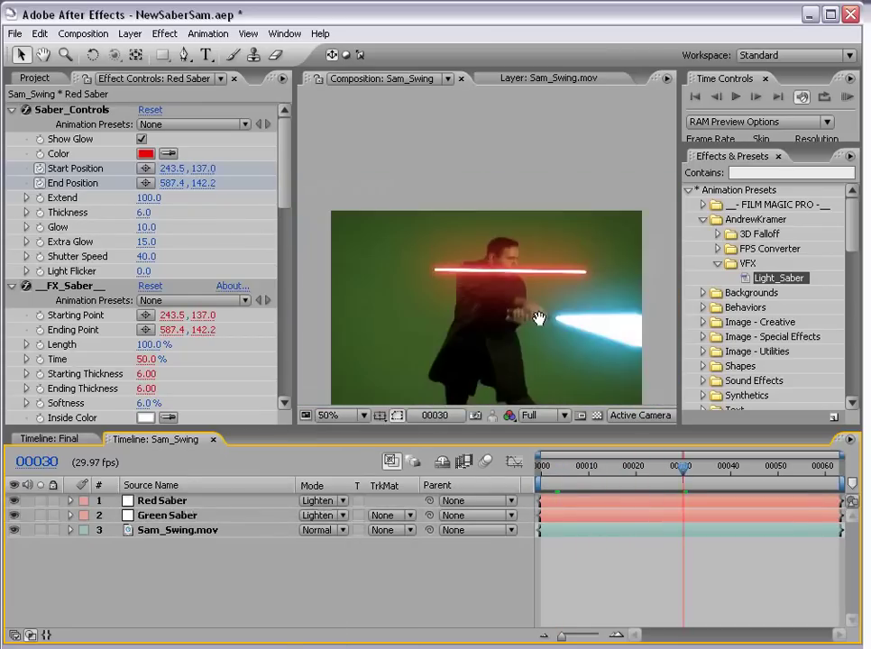